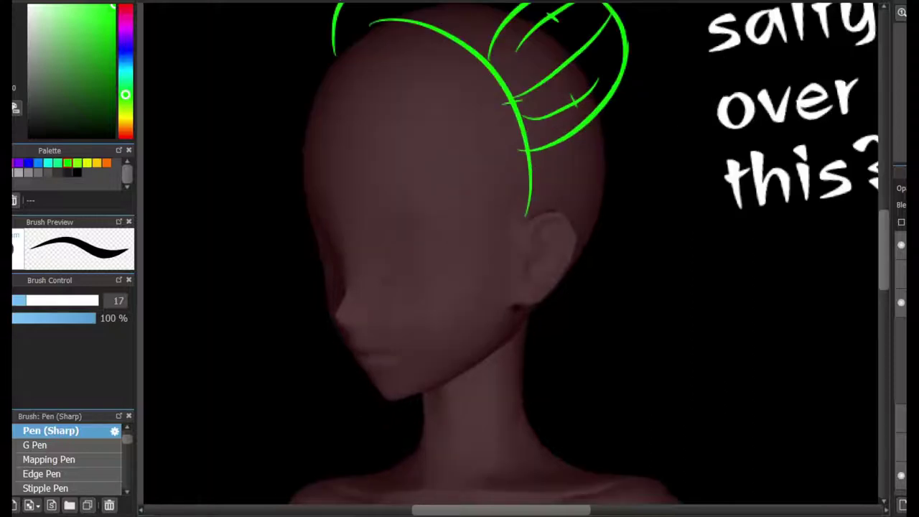
# Sketch the glasses' nose-bridge arc and the small mouth mark in green on the face, erasing and redrawing the mouth corner
pyautogui.moveTo(316, 274); pyautogui.dragTo(364, 302)
pyautogui.scroll(2, 367, 298)
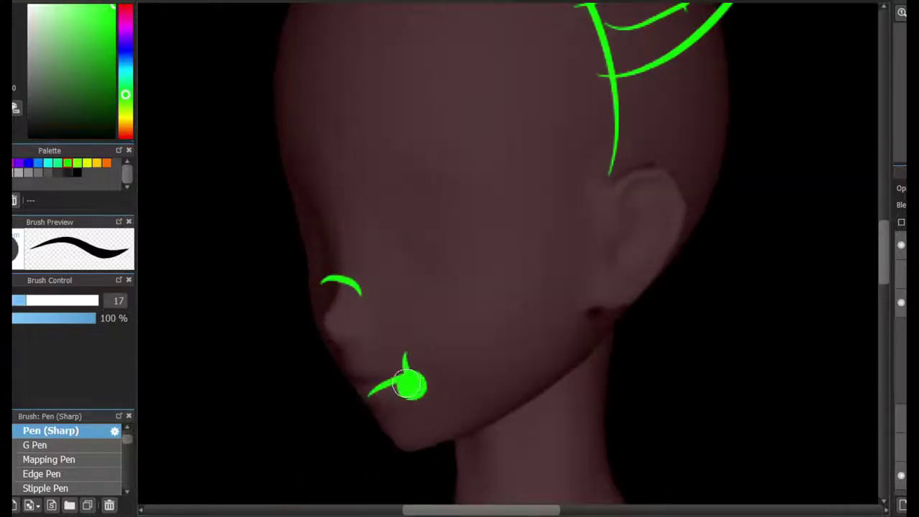
pyautogui.press('e')
pyautogui.press('b')
pyautogui.scroll(2, 361, 424)
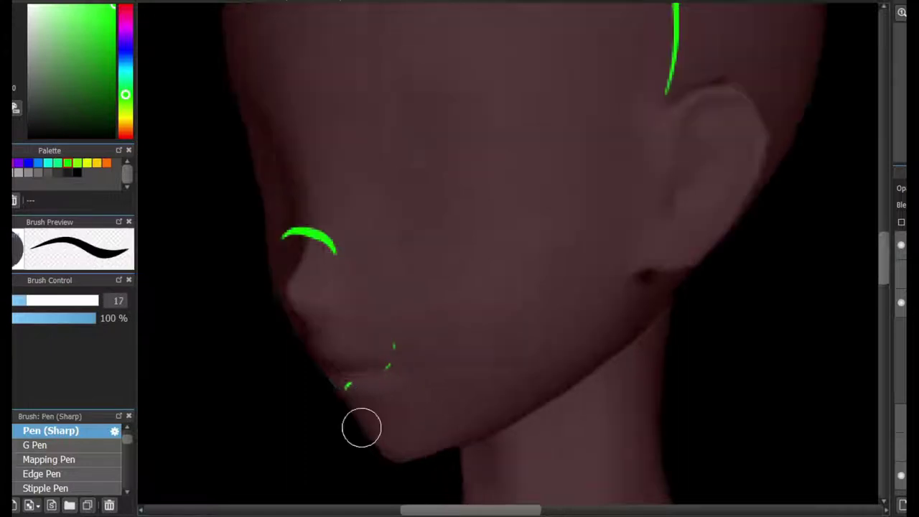
pyautogui.moveTo(385, 334); pyautogui.dragTo(388, 389)
pyautogui.scroll(-3, 395, 367)
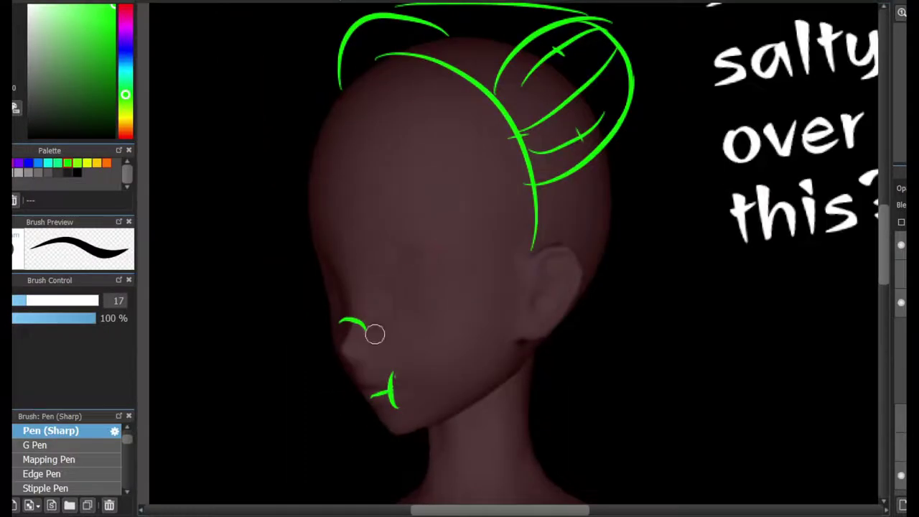
# Draw the large round near lens, a slanted brow line above it, and the upper and lower lines leading to the far lens
pyautogui.moveTo(374, 334); pyautogui.dragTo(373, 352)
pyautogui.hotkey('ctrl', 'z')
pyautogui.moveTo(396, 254); pyautogui.dragTo(390, 346)
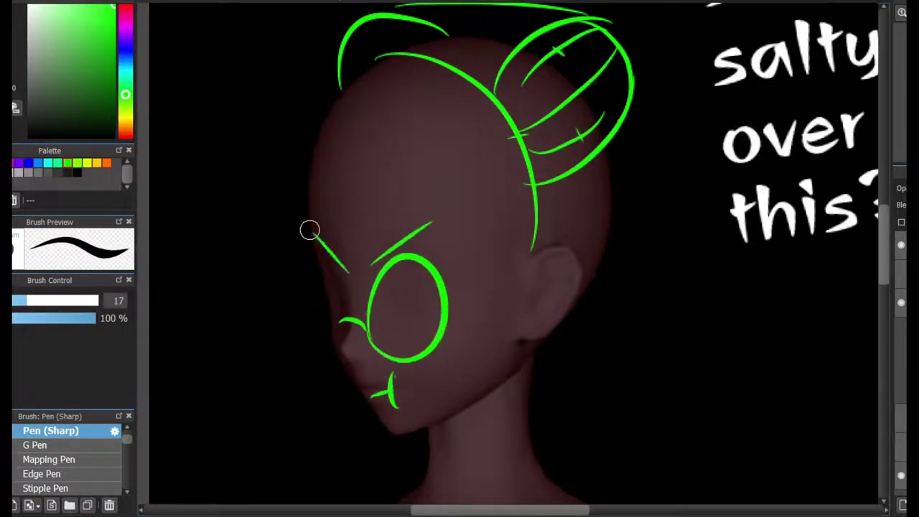
pyautogui.moveTo(318, 250); pyautogui.dragTo(417, 253)
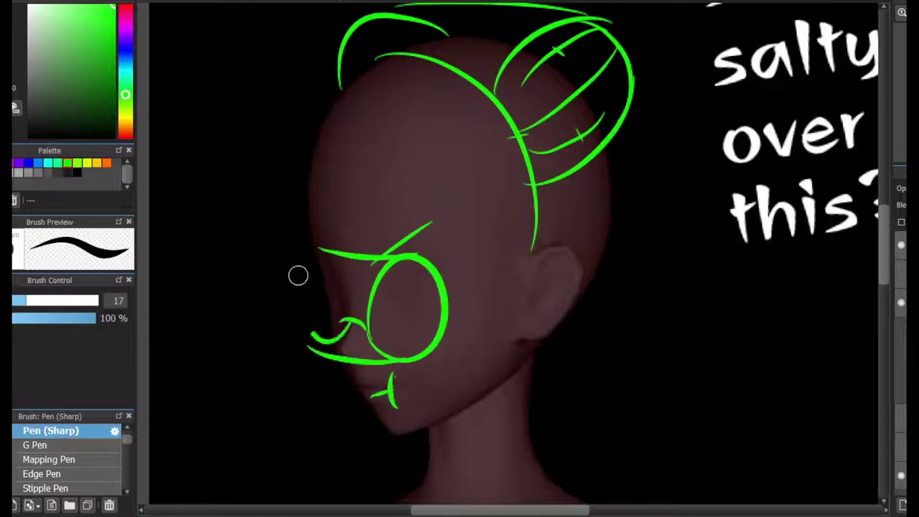
pyautogui.hotkey('ctrl', 'z')
pyautogui.moveTo(337, 253); pyautogui.dragTo(335, 304)
pyautogui.hotkey('ctrl', 'z')
pyautogui.moveTo(348, 263)
pyautogui.mouseDown()
pyautogui.moveTo(343, 348)
pyautogui.moveTo(362, 329)
pyautogui.mouseUp()
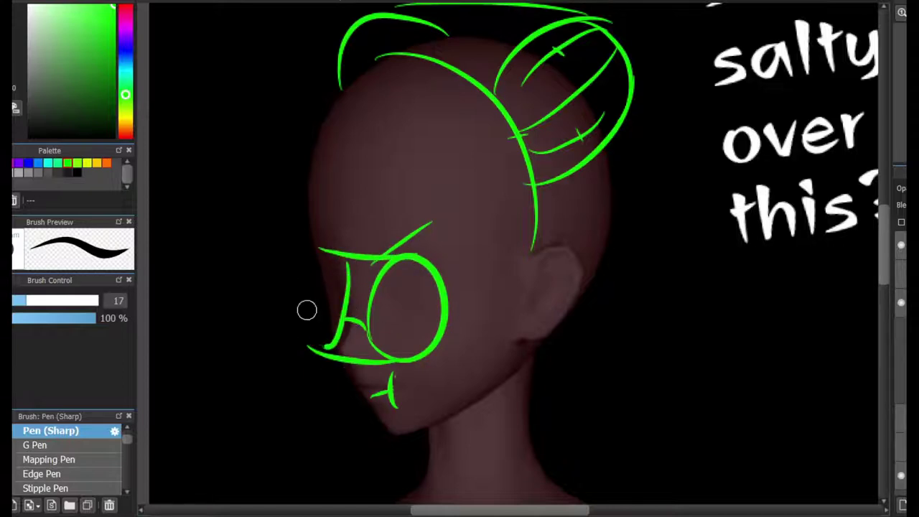
pyautogui.hotkey('ctrl', 'z')
pyautogui.moveTo(328, 264); pyautogui.dragTo(320, 274)
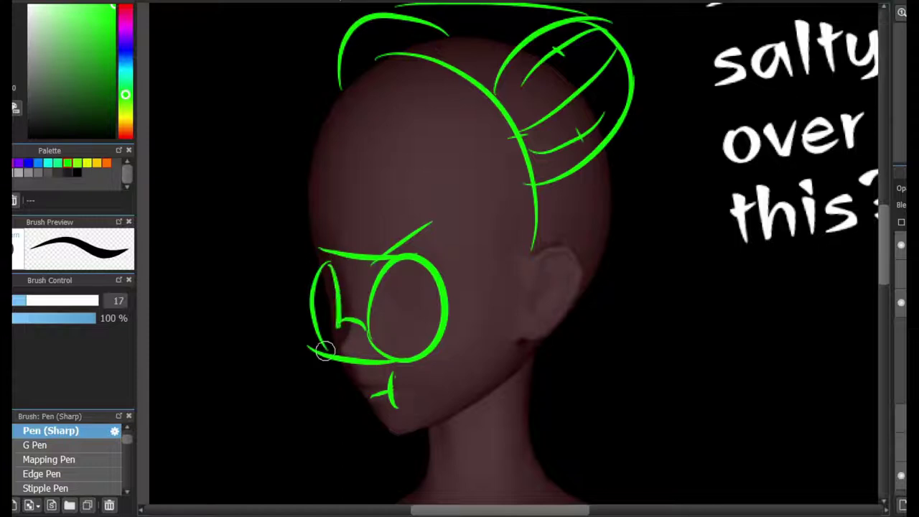
pyautogui.hotkey('ctrl', 'z')
# Add an evenly outlined green oval over the far eye with the Pen brush as the far lens
pyautogui.scroll(3, 270, 283)
pyautogui.scroll(1, 65, 459)
pyautogui.click(32, 433)
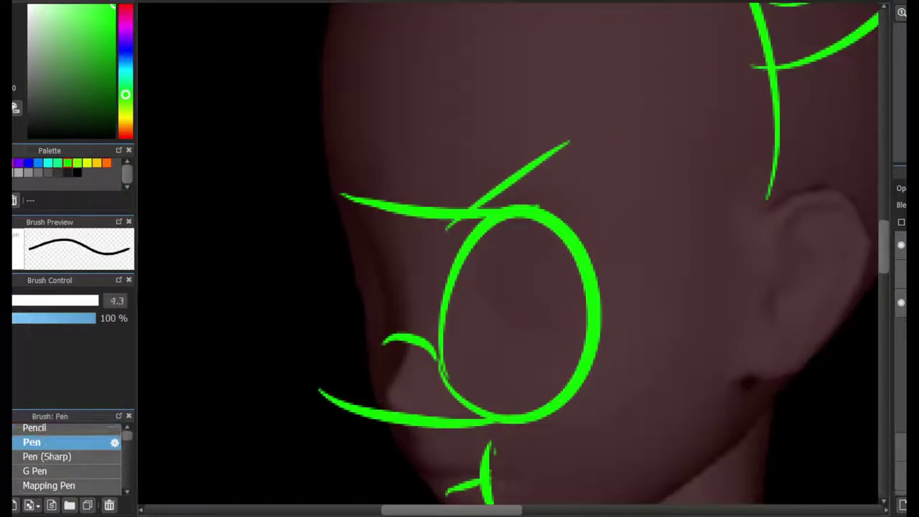
pyautogui.hotkey('ctrl', 'v')
pyautogui.moveTo(420, 312); pyautogui.dragTo(323, 280)
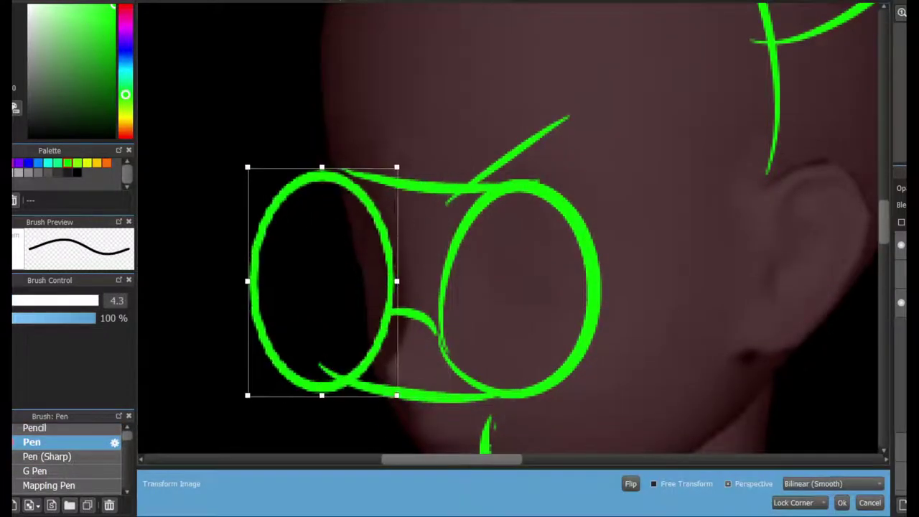
# Rotate the far lens oval slightly and narrow it to fit between the glasses' upper and lower lines, applying the transform
pyautogui.moveTo(394, 395); pyautogui.dragTo(418, 392)
pyautogui.moveTo(345, 397)
pyautogui.mouseDown()
pyautogui.moveTo(339, 346)
pyautogui.moveTo(336, 384)
pyautogui.mouseUp()
pyautogui.click(728, 483)
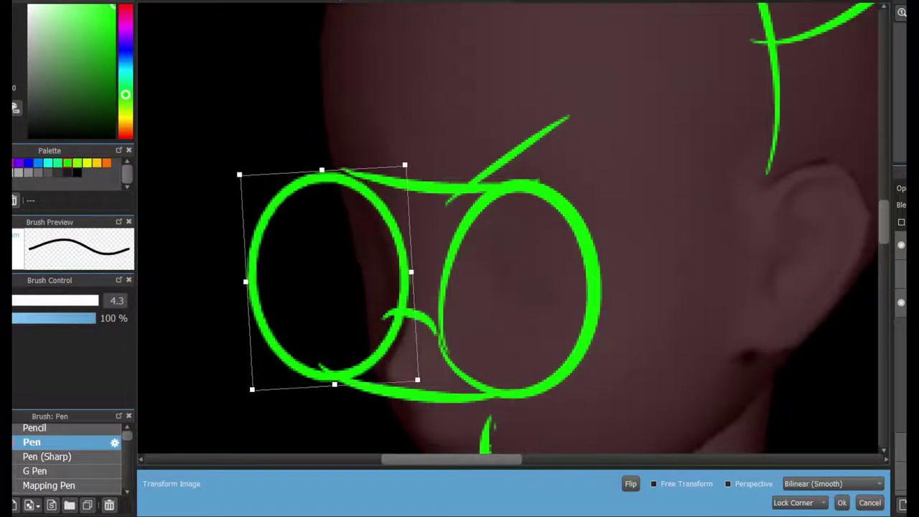
pyautogui.moveTo(248, 277); pyautogui.dragTo(288, 281)
pyautogui.moveTo(408, 273); pyautogui.dragTo(396, 277)
pyautogui.press('Return')
# Draw a diagonal collar line over the near shoulder and outline a choker band around the neck, finishing with Pen (Sharp)
pyautogui.scroll(-3, 509, 384)
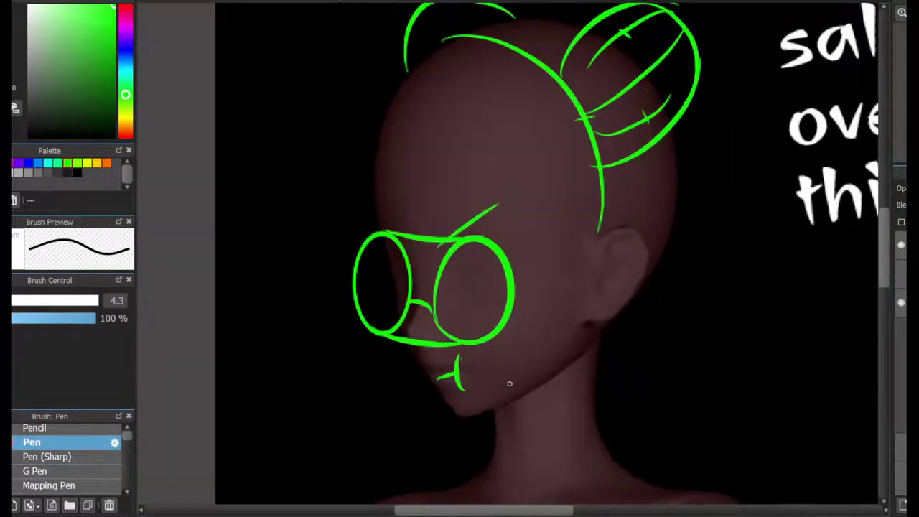
pyautogui.scroll(-3, 326, 283)
pyautogui.scroll(2, 327, 282)
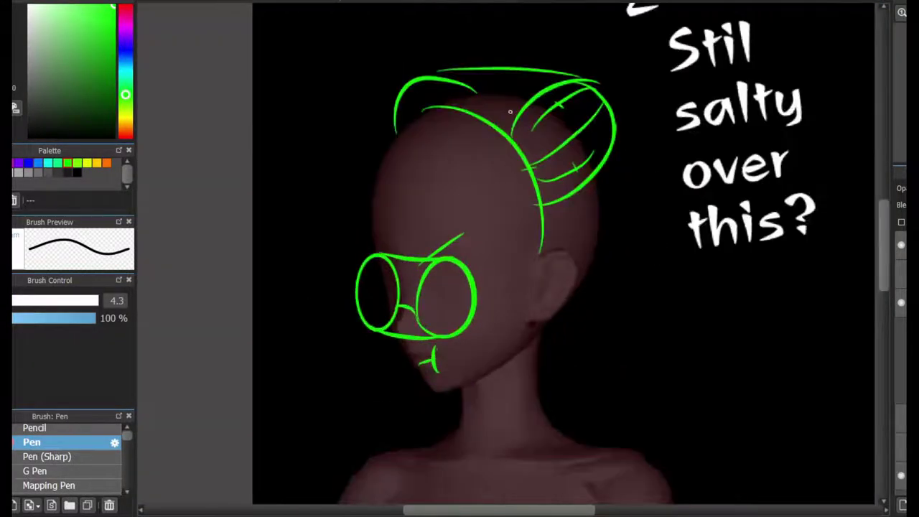
pyautogui.scroll(3, 510, 111)
pyautogui.moveTo(447, 414); pyautogui.dragTo(610, 295)
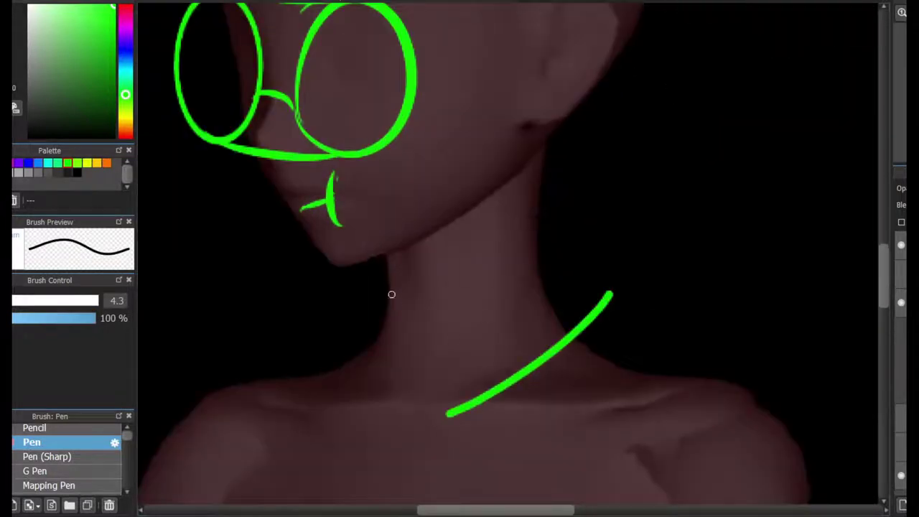
pyautogui.moveTo(381, 288)
pyautogui.mouseDown()
pyautogui.moveTo(553, 273)
pyautogui.moveTo(550, 319)
pyautogui.mouseUp()
pyautogui.click(47, 457)
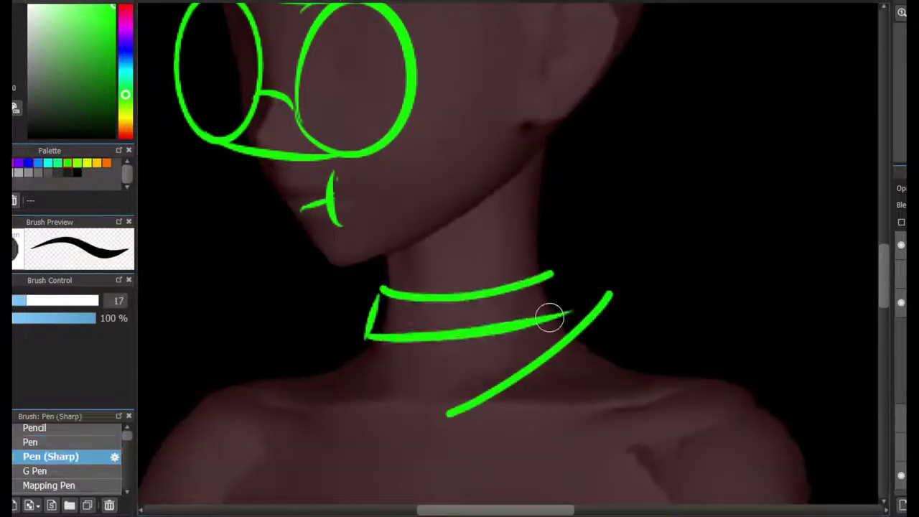
pyautogui.moveTo(553, 273); pyautogui.dragTo(571, 316)
# Mark two dots on the neck above the choker and add vertical dividers with a small cross on the band
pyautogui.click(522, 236)
pyautogui.click(525, 260)
pyautogui.moveTo(420, 301); pyautogui.dragTo(415, 337)
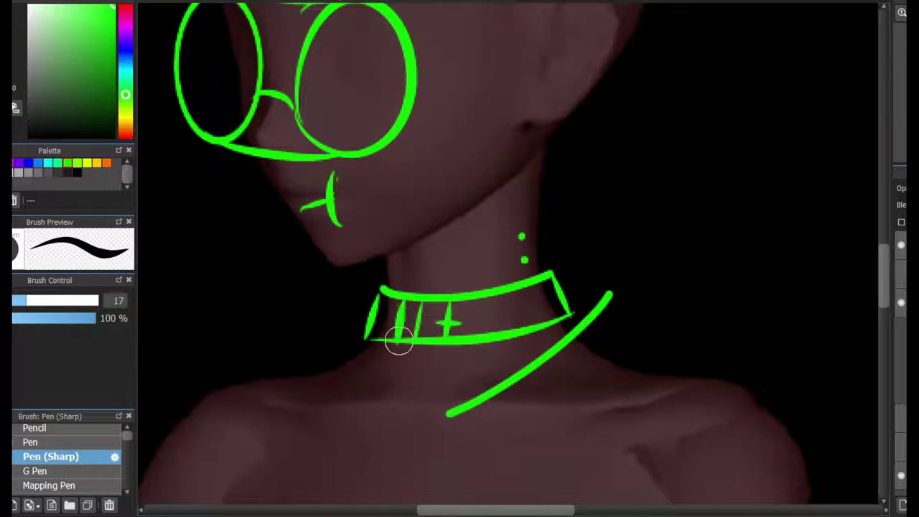
# Sketch a V-shaped neckline on the chest with wide layered collar folds curving around both sides of the neck
pyautogui.moveTo(404, 424); pyautogui.dragTo(339, 332)
pyautogui.moveTo(417, 468); pyautogui.dragTo(589, 327)
pyautogui.moveTo(422, 483); pyautogui.dragTo(353, 345)
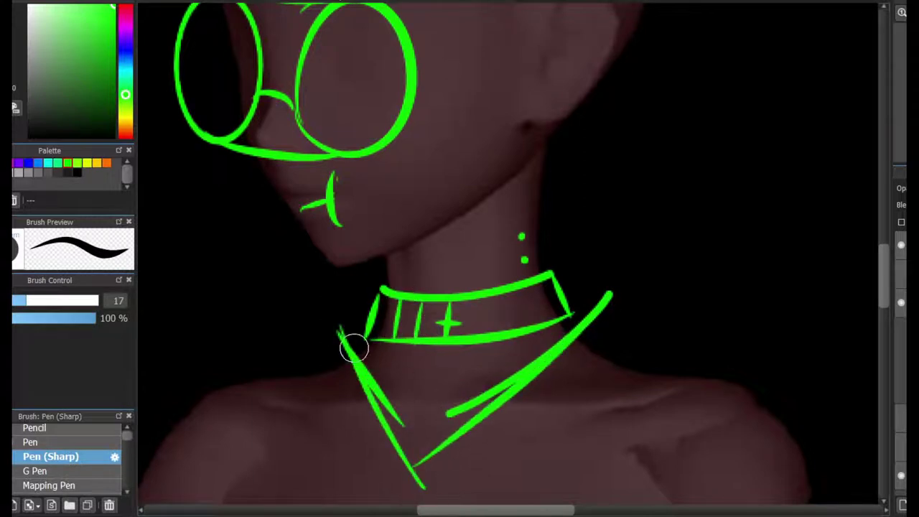
pyautogui.moveTo(540, 263); pyautogui.dragTo(467, 434)
pyautogui.moveTo(643, 309); pyautogui.dragTo(418, 464)
pyautogui.moveTo(373, 277)
pyautogui.mouseDown()
pyautogui.moveTo(309, 311)
pyautogui.moveTo(404, 452)
pyautogui.moveTo(427, 460)
pyautogui.moveTo(376, 323)
pyautogui.mouseUp()
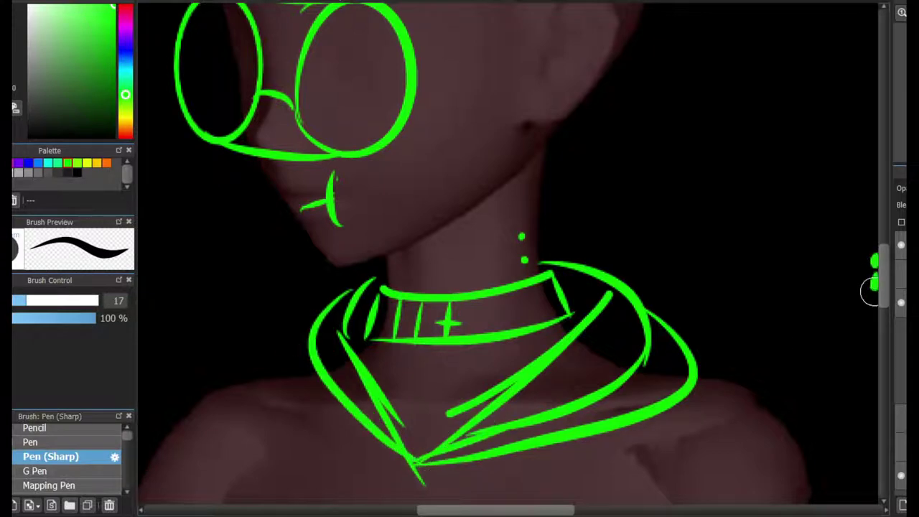
# Draw a curved centre line from the collar point down the torso and the near-side waist contour
pyautogui.scroll(-2, 417, 468)
pyautogui.scroll(3, 460, 430)
pyautogui.scroll(-3, 488, 82)
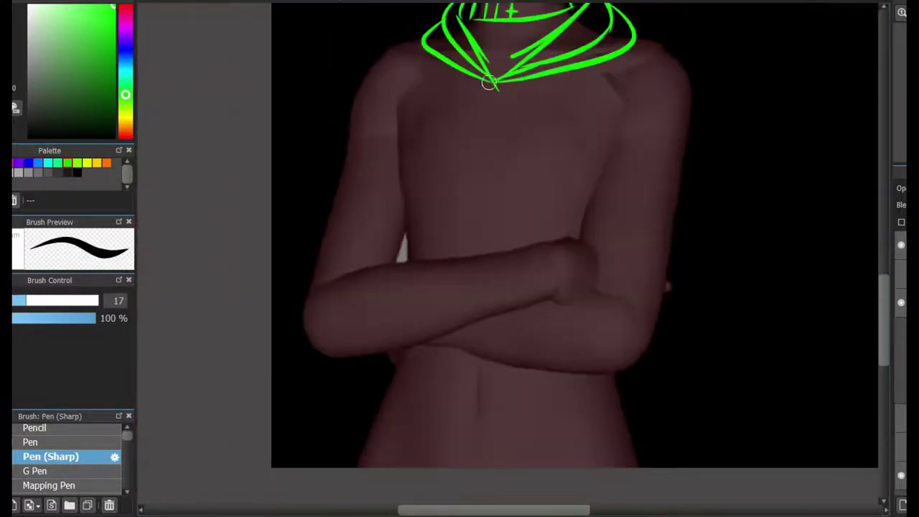
pyautogui.moveTo(494, 83)
pyautogui.mouseDown()
pyautogui.moveTo(498, 134)
pyautogui.moveTo(472, 257)
pyautogui.mouseUp()
pyautogui.moveTo(488, 83); pyautogui.dragTo(474, 460)
pyautogui.moveTo(619, 367)
pyautogui.mouseDown()
pyautogui.moveTo(632, 464)
pyautogui.moveTo(643, 467)
pyautogui.mouseUp()
# Outline the sleeve and cuff around the crossed forearm and add the inner line of the near upper arm
pyautogui.moveTo(551, 230); pyautogui.dragTo(563, 294)
pyautogui.moveTo(560, 230); pyautogui.dragTo(347, 271)
pyautogui.moveTo(331, 359)
pyautogui.mouseDown()
pyautogui.moveTo(563, 294)
pyautogui.moveTo(327, 359)
pyautogui.mouseUp()
pyautogui.hotkey('ctrl', 'z')
pyautogui.moveTo(409, 264); pyautogui.dragTo(346, 273)
pyautogui.hotkey('ctrl', 'z')
pyautogui.moveTo(618, 146); pyautogui.dragTo(575, 294)
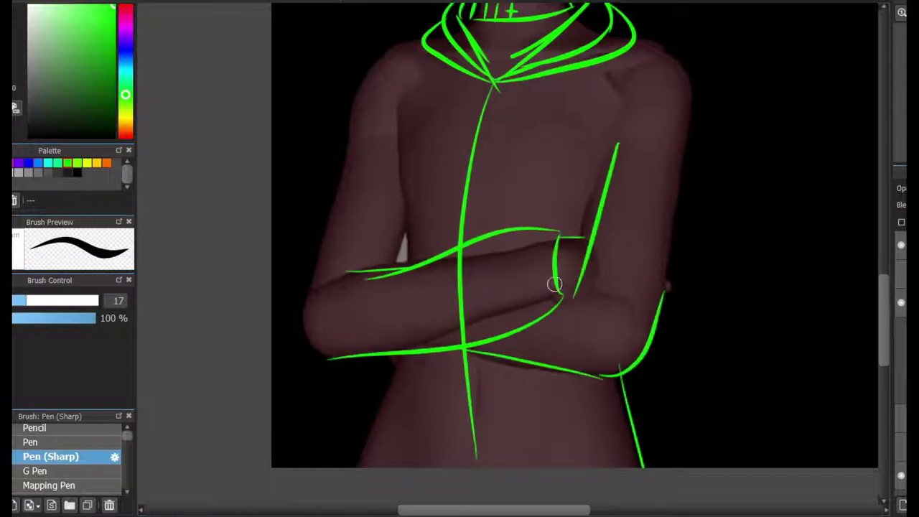
# Draw a large speech bubble outline with a pointed notch at its upper edge around the white caption text
pyautogui.scroll(10, 569, 295)
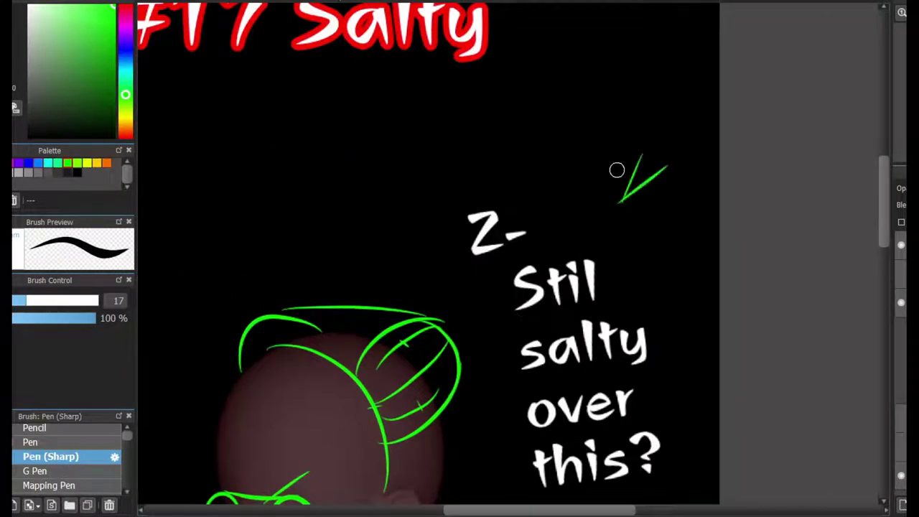
pyautogui.scroll(-3, 617, 170)
pyautogui.moveTo(517, 162); pyautogui.dragTo(503, 403)
# Redraw the far lens as a narrower oval in blue and add short angled brow strokes above the glasses
pyautogui.scroll(5, 467, 287)
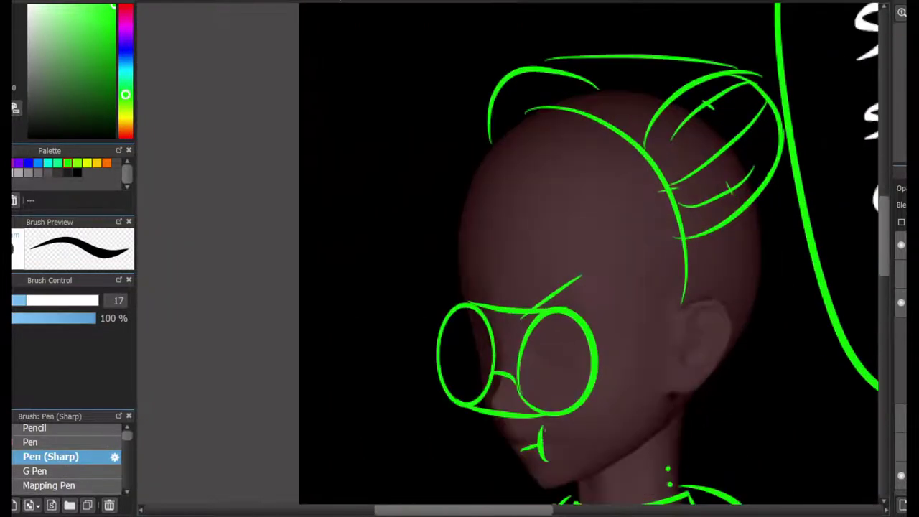
pyautogui.scroll(2, 576, 273)
pyautogui.moveTo(419, 314); pyautogui.dragTo(408, 299)
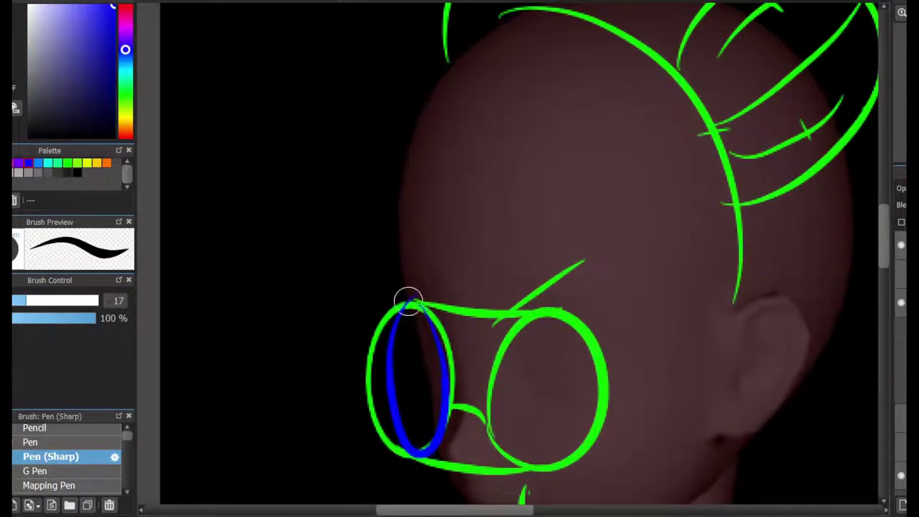
pyautogui.moveTo(506, 352); pyautogui.dragTo(489, 427)
pyautogui.moveTo(511, 318); pyautogui.dragTo(489, 339)
pyautogui.moveTo(445, 310); pyautogui.dragTo(406, 266)
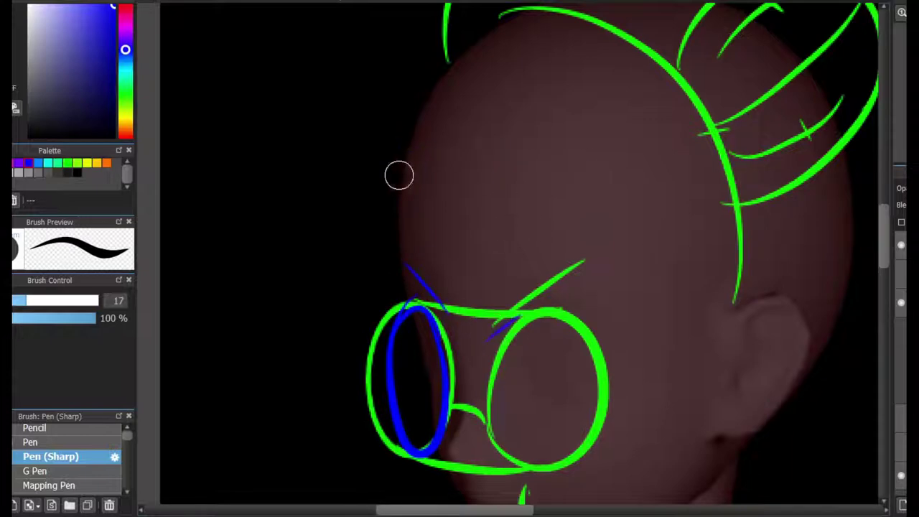
# Sketch the blue hairline across the forehead to the ear, the hair's top contour, and a long curve behind the head
pyautogui.moveTo(399, 175)
pyautogui.mouseDown()
pyautogui.moveTo(656, 211)
pyautogui.moveTo(732, 306)
pyautogui.mouseUp()
pyautogui.moveTo(617, 223)
pyautogui.mouseDown()
pyautogui.moveTo(391, 370)
pyautogui.moveTo(576, 216)
pyautogui.mouseUp()
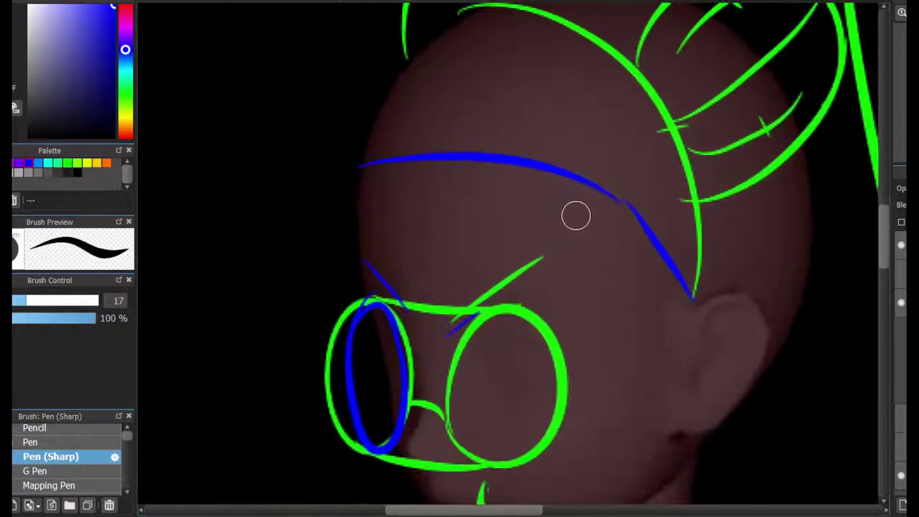
pyautogui.scroll(-3, 677, 271)
pyautogui.moveTo(765, 208); pyautogui.dragTo(737, 421)
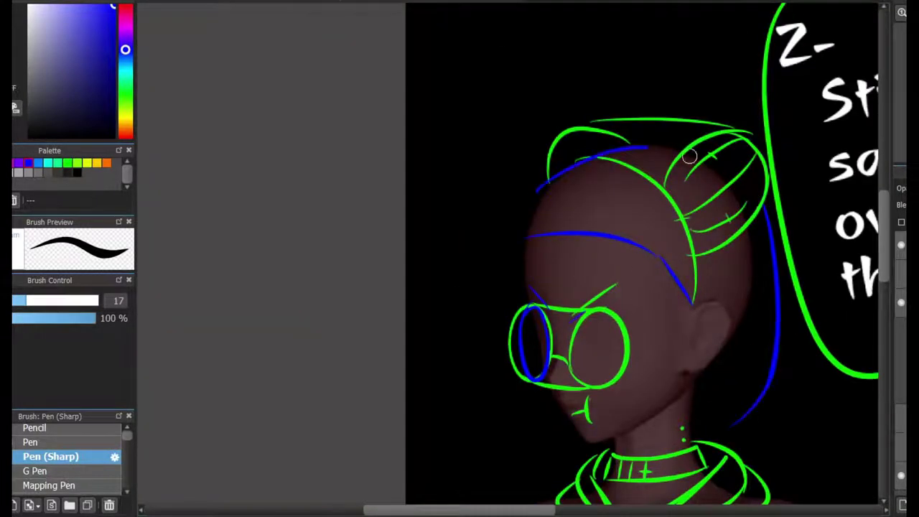
# Draw pointed blue bangs hanging from the hairline over the forehead
pyautogui.scroll(3, 565, 253)
pyautogui.moveTo(533, 171); pyautogui.dragTo(515, 310)
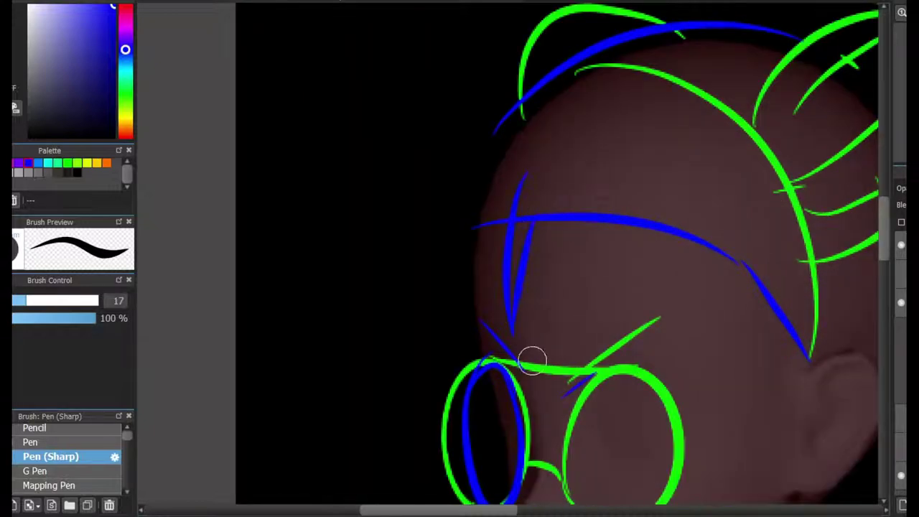
pyautogui.moveTo(532, 360); pyautogui.dragTo(607, 207)
pyautogui.hotkey('ctrl', 'z')
pyautogui.moveTo(536, 372)
pyautogui.mouseDown()
pyautogui.moveTo(589, 209)
pyautogui.moveTo(596, 316)
pyautogui.mouseUp()
pyautogui.moveTo(630, 158); pyautogui.dragTo(600, 327)
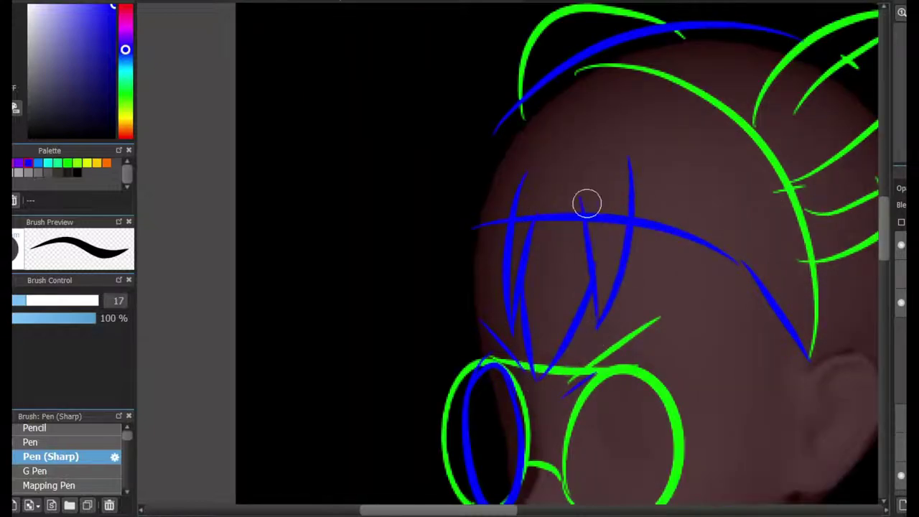
# Add V-shaped hair strands near the crown and long pointed side locks falling past the near lens and ear
pyautogui.moveTo(671, 100); pyautogui.dragTo(709, 181)
pyautogui.moveTo(693, 86)
pyautogui.mouseDown()
pyautogui.moveTo(711, 185)
pyautogui.moveTo(647, 14)
pyautogui.moveTo(582, 75)
pyautogui.mouseUp()
pyautogui.moveTo(460, 126); pyautogui.dragTo(542, 409)
pyautogui.moveTo(599, 57); pyautogui.dragTo(624, 388)
pyautogui.moveTo(548, 289); pyautogui.dragTo(595, 413)
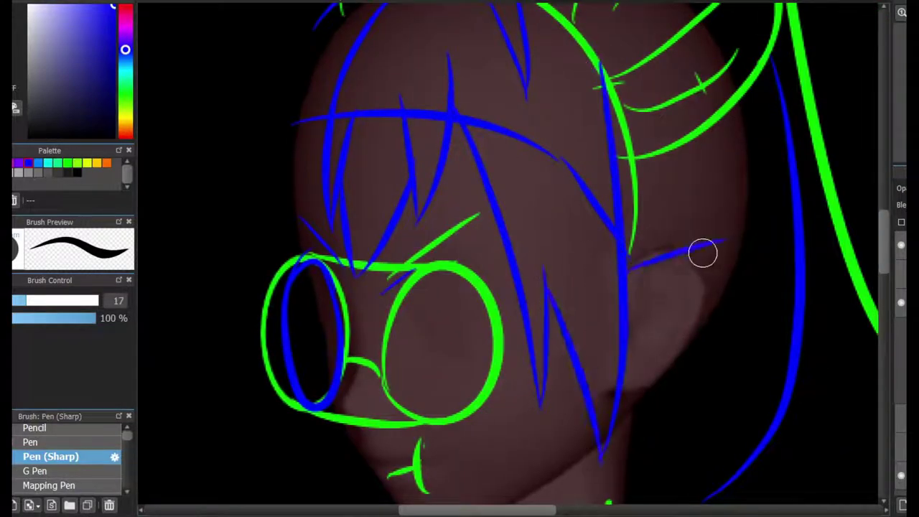
# Draw a long pointed ear over the base ear and an inner hair curve sweeping behind the neck
pyautogui.moveTo(629, 267)
pyautogui.mouseDown()
pyautogui.moveTo(747, 244)
pyautogui.moveTo(629, 352)
pyautogui.mouseUp()
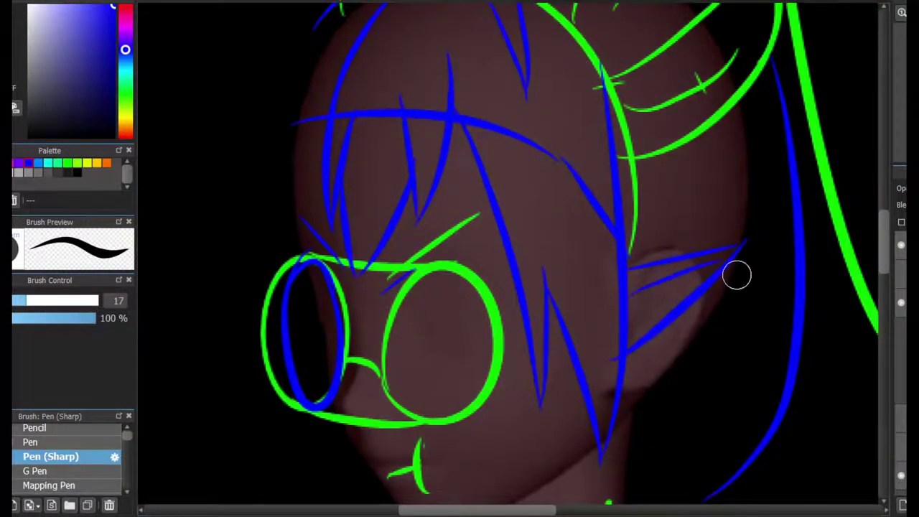
pyautogui.moveTo(640, 503); pyautogui.dragTo(683, 352)
pyautogui.moveTo(791, 242); pyautogui.dragTo(751, 347)
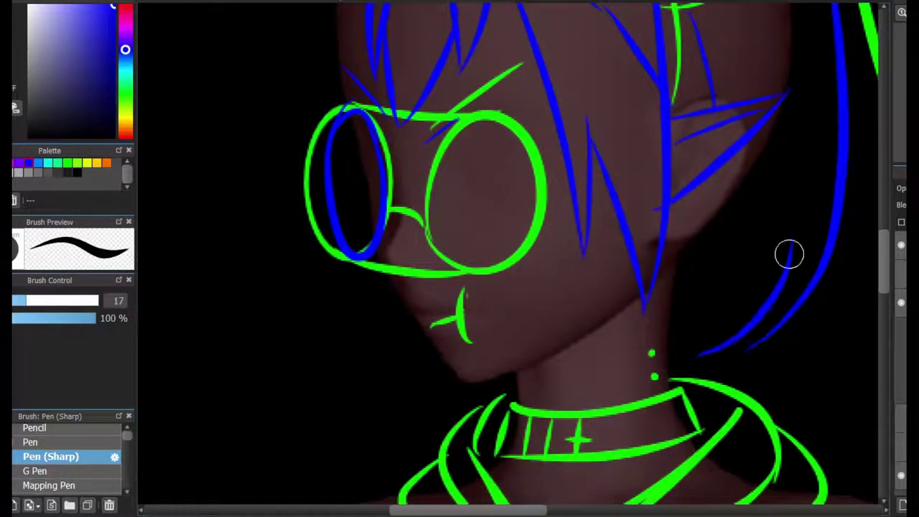
# Sketch pointed hair tips behind the neck and below the ear, plus a loose lock at the forehead's far edge
pyautogui.scroll(5, 798, 251)
pyautogui.scroll(-10, 805, 251)
pyautogui.scroll(5, 668, 194)
pyautogui.moveTo(668, 193); pyautogui.dragTo(747, 320)
pyautogui.moveTo(631, 346); pyautogui.dragTo(606, 223)
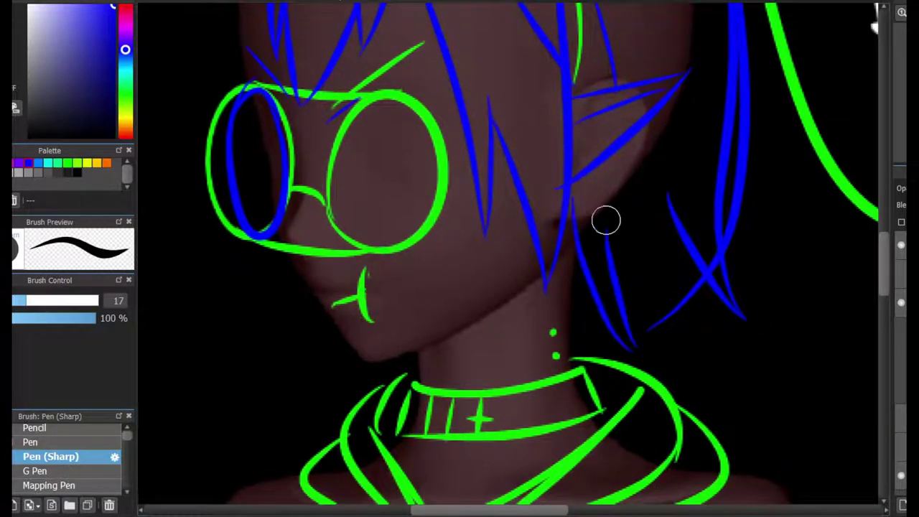
pyautogui.moveTo(614, 258); pyautogui.dragTo(703, 343)
pyautogui.scroll(-3, 674, 94)
pyautogui.scroll(3, 379, 294)
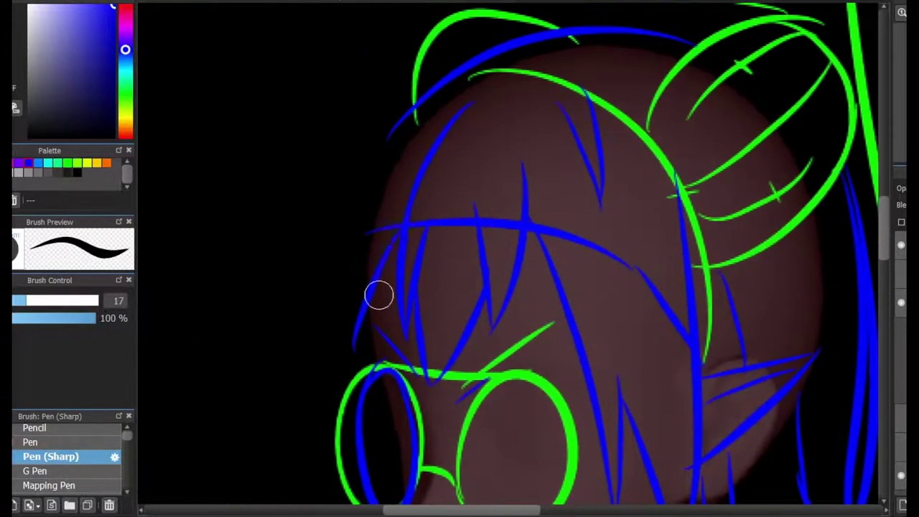
# Draw a small laughing blue face with closed eyes, a pointed chin and spiky hair beside the caption inside the speech bubble
pyautogui.scroll(-1, 651, 240)
pyautogui.scroll(-10, 632, 258)
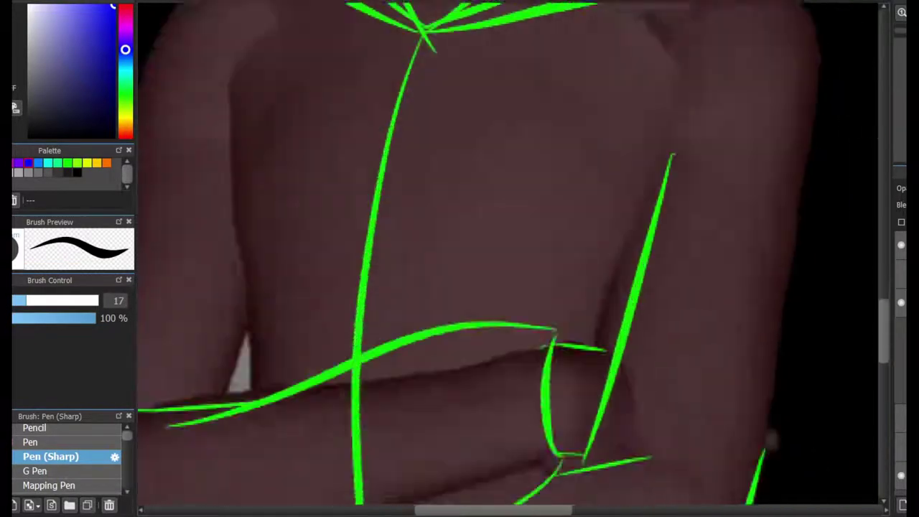
pyautogui.hscroll(10, 625, 266)
pyautogui.scroll(2, 613, 272)
pyautogui.moveTo(589, 272); pyautogui.dragTo(644, 291)
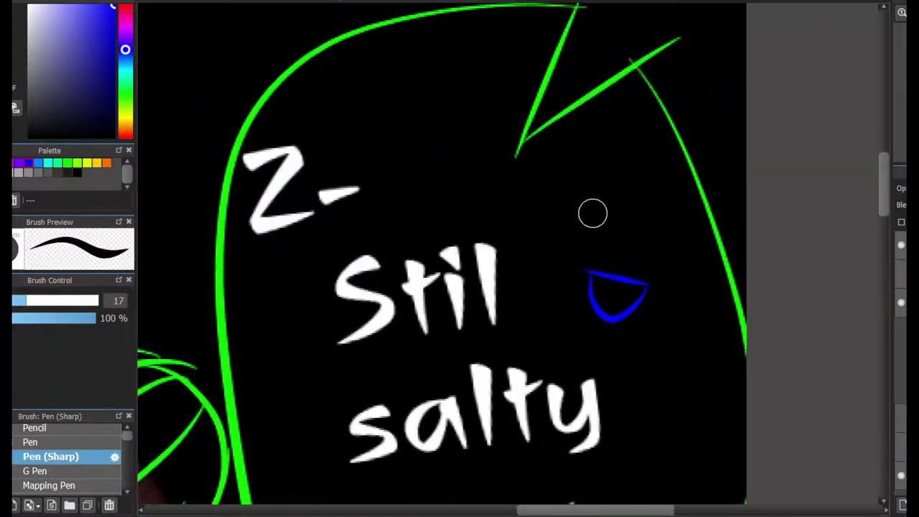
pyautogui.moveTo(595, 206)
pyautogui.mouseDown()
pyautogui.moveTo(605, 352)
pyautogui.moveTo(644, 133)
pyautogui.mouseUp()
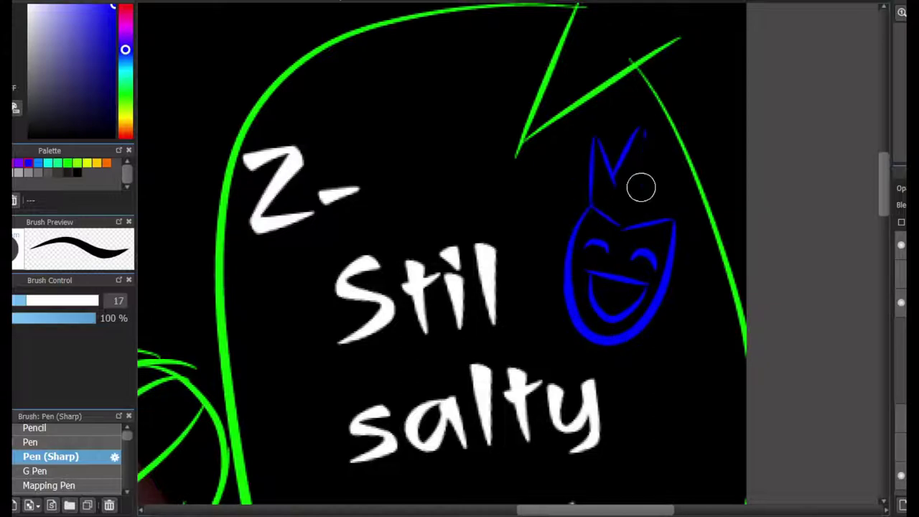
# Undo the nested rectangles in the near lens and draw two slanted blue glare lines across the far lens
pyautogui.scroll(8, 632, 244)
pyautogui.hscroll(-8, 611, 215)
pyautogui.hscroll(1, 546, 165)
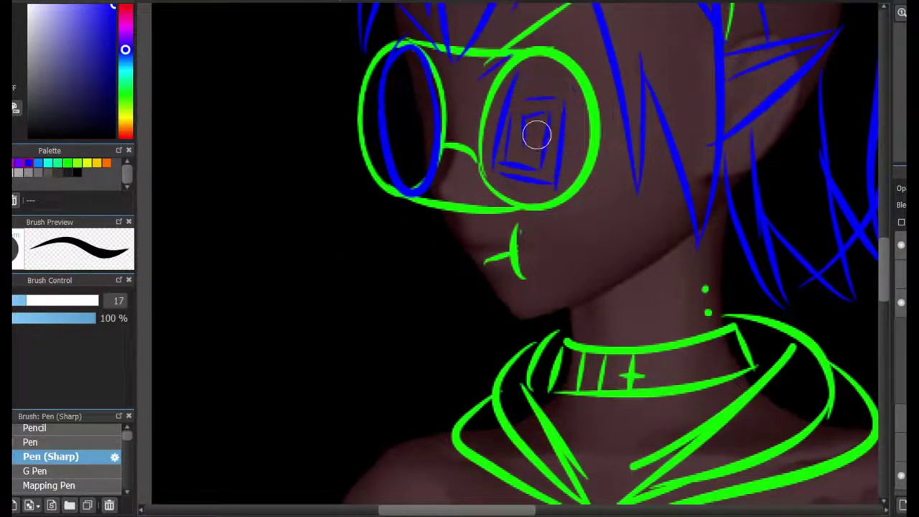
pyautogui.hotkey('ctrl', 'z')
pyautogui.hotkey('ctrl', 'z')
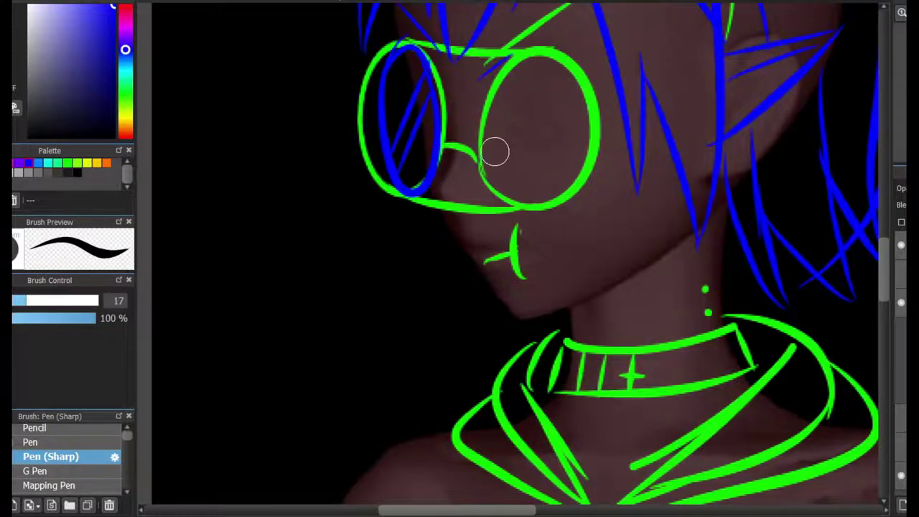
pyautogui.moveTo(497, 161); pyautogui.dragTo(582, 115)
pyautogui.scroll(8, 610, 288)
pyautogui.hscroll(-6, 611, 287)
pyautogui.hscroll(4, 646, 359)
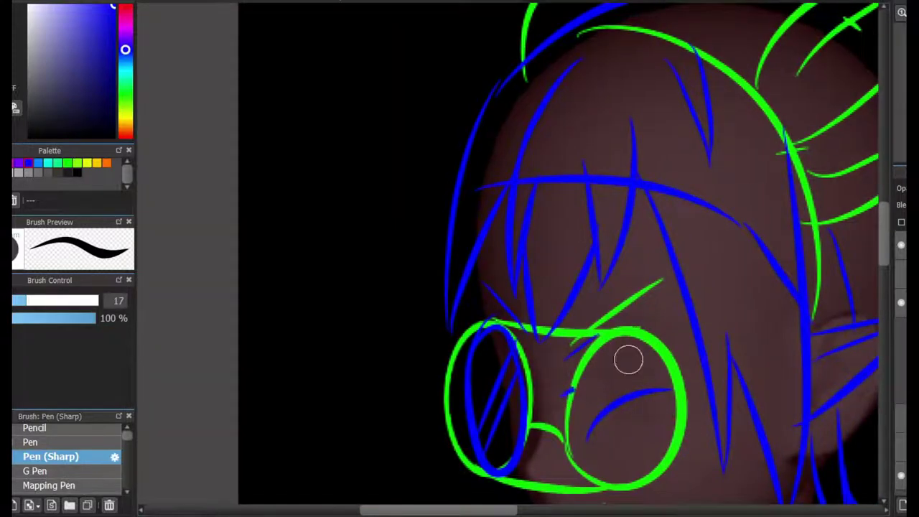
pyautogui.moveTo(567, 389); pyautogui.dragTo(686, 337)
pyautogui.moveTo(537, 383); pyautogui.dragTo(502, 332)
pyautogui.moveTo(581, 441); pyautogui.dragTo(683, 426)
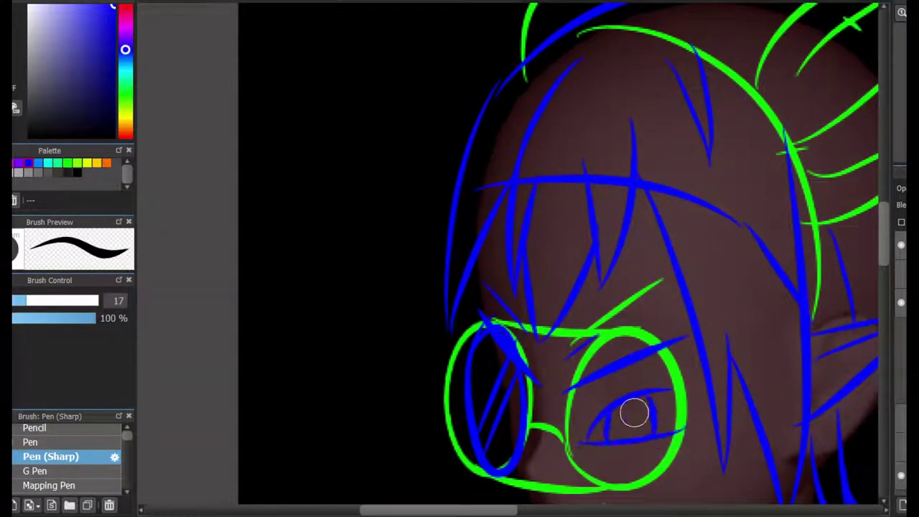
pyautogui.scroll(-2, 550, 369)
pyautogui.scroll(3, 637, 210)
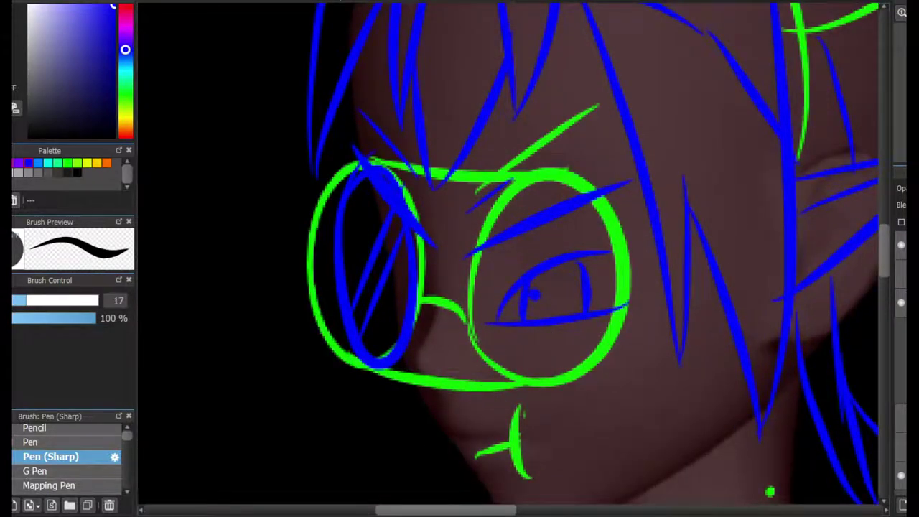
pyautogui.hotkey('ctrl', 'z')
pyautogui.hotkey('ctrl', 'z')
pyautogui.hotkey('ctrl', 'z')
pyautogui.hotkey('ctrl', 'z')
pyautogui.hotkey('ctrl', 'z')
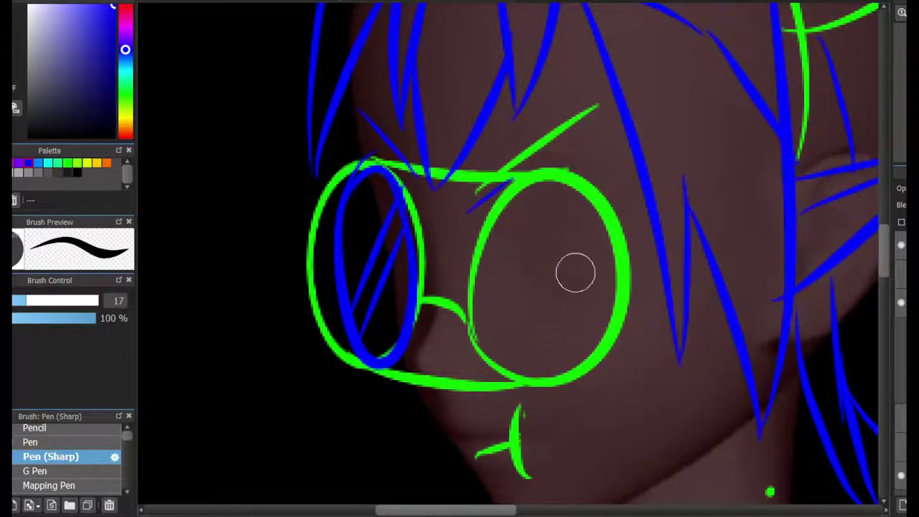
# Draw a blue eye in the near lens with an arched upper lid, slanted lower lid, filled oval pupil and angled eyebrow
pyautogui.moveTo(497, 316); pyautogui.dragTo(642, 207)
pyautogui.moveTo(523, 321); pyautogui.dragTo(635, 294)
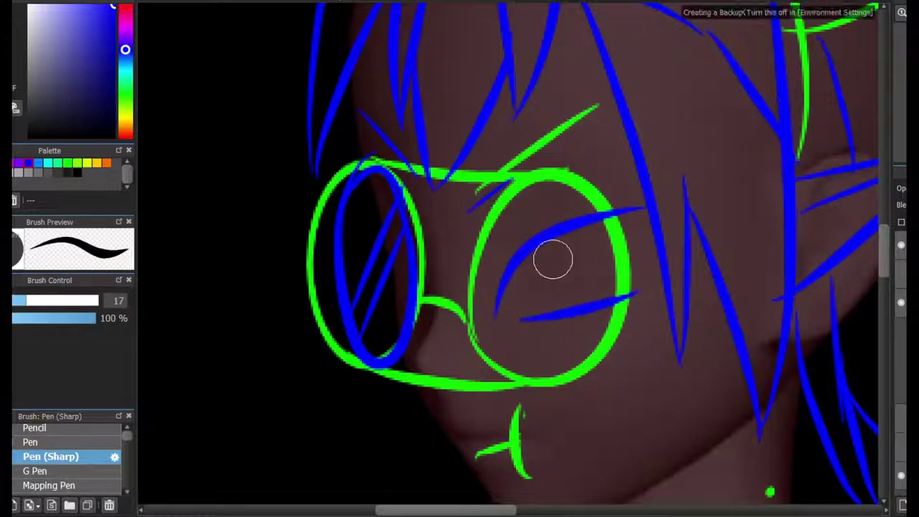
pyautogui.moveTo(554, 257); pyautogui.dragTo(566, 275)
pyautogui.moveTo(476, 218); pyautogui.dragTo(614, 146)
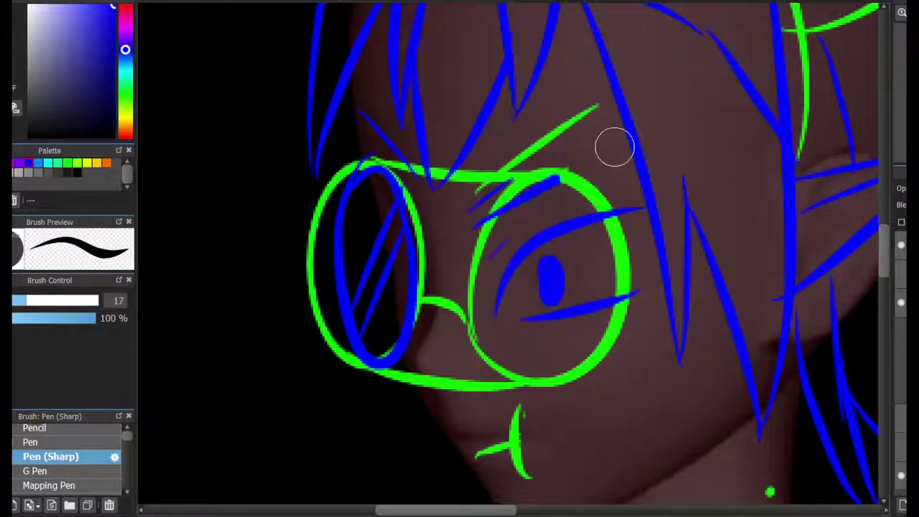
# Rearrange the speech bubble caption into the stacked lines "Stil", "salty", "over", "this?" with "-Z" as the sign-off below
pyautogui.scroll(-10, 427, 222)
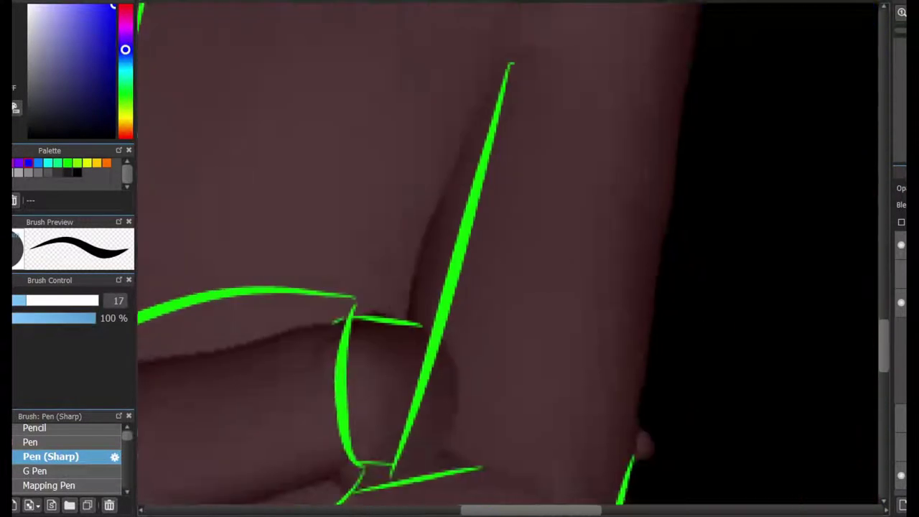
pyautogui.scroll(-10, 508, 258)
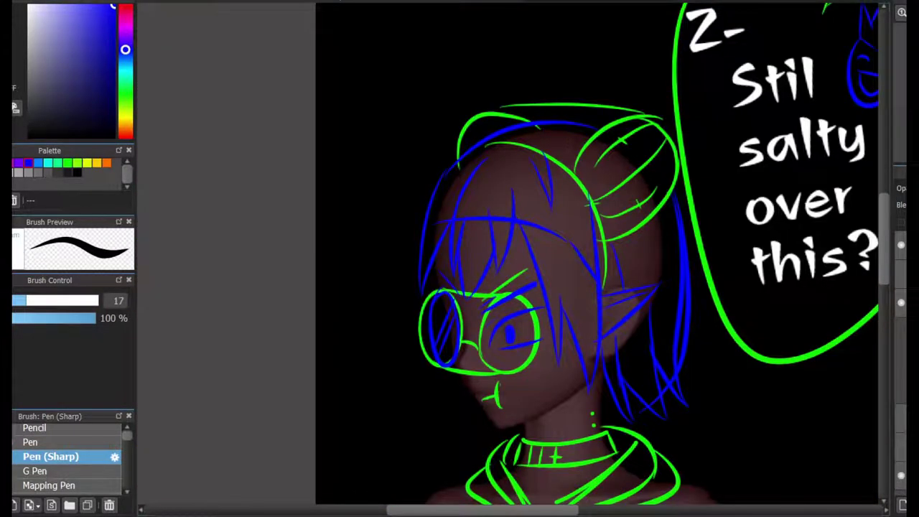
pyautogui.hotkey('ctrl', 'z')
pyautogui.hotkey('ctrl', 'z')
pyautogui.hotkey('ctrl', 'z')
pyautogui.hotkey('ctrl', 'z')
pyautogui.hotkey('ctrl', 'z')
pyautogui.hotkey('ctrl', 'z')
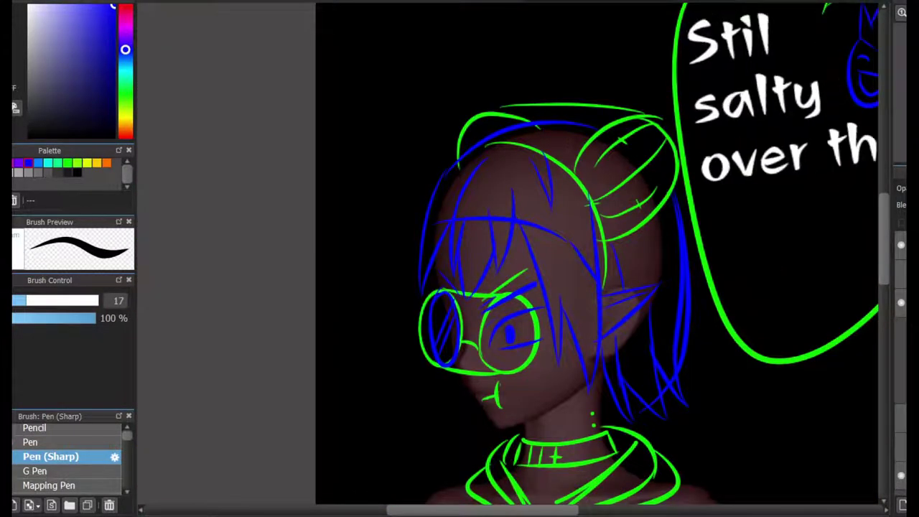
pyautogui.hotkey('ctrl', 'z')
pyautogui.hotkey('ctrl', 'z')
pyautogui.hotkey('ctrl', 'y')
pyautogui.hotkey('ctrl', 'y')
pyautogui.scroll(-2, 509, 258)
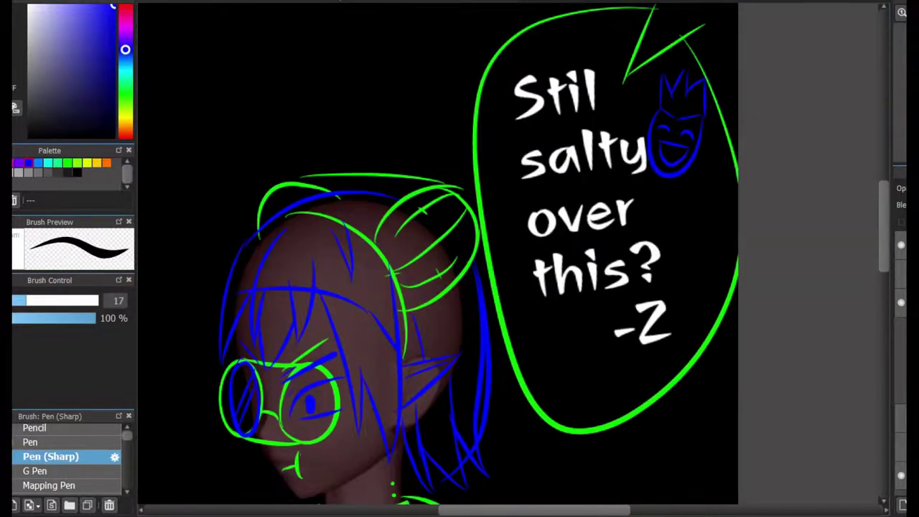
# Extend the near eye's lower lid toward the nose and lengthen the filled pupil to meet it
pyautogui.scroll(-3, 509, 259)
pyautogui.scroll(3, 509, 259)
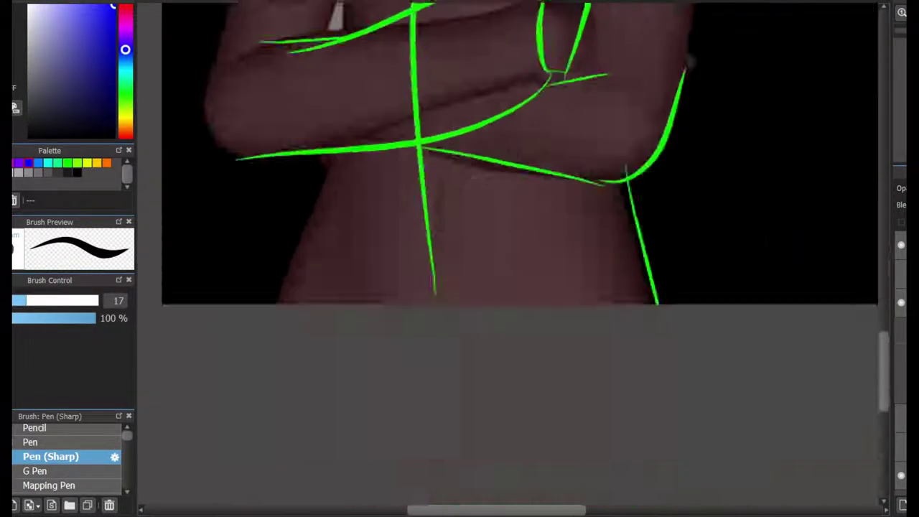
pyautogui.scroll(2, 508, 258)
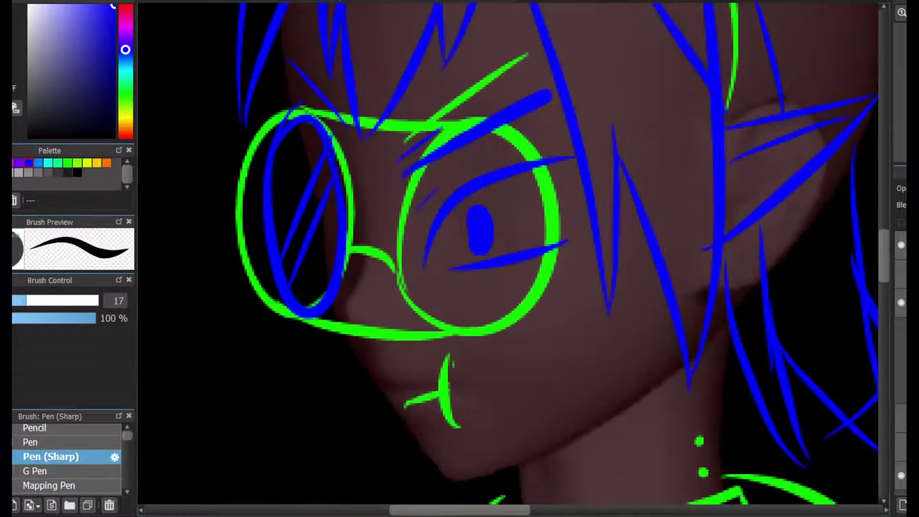
pyautogui.moveTo(421, 273); pyautogui.dragTo(560, 245)
pyautogui.moveTo(480, 228); pyautogui.dragTo(480, 255)
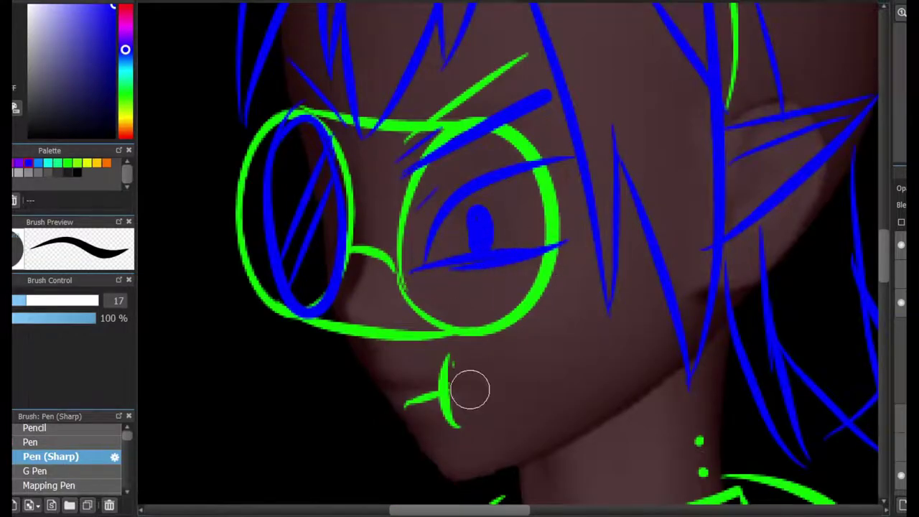
# Sketch a wide pointed collar and short shoulder lines in spring green beneath the laughing face in the speech bubble
pyautogui.scroll(-5, 553, 335)
pyautogui.scroll(-3, 535, 207)
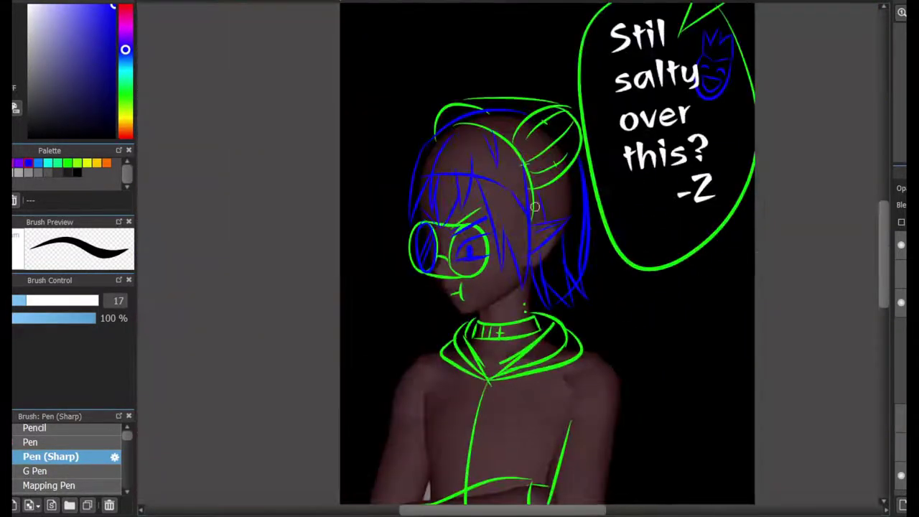
pyautogui.scroll(-3, 581, 347)
pyautogui.scroll(4, 580, 347)
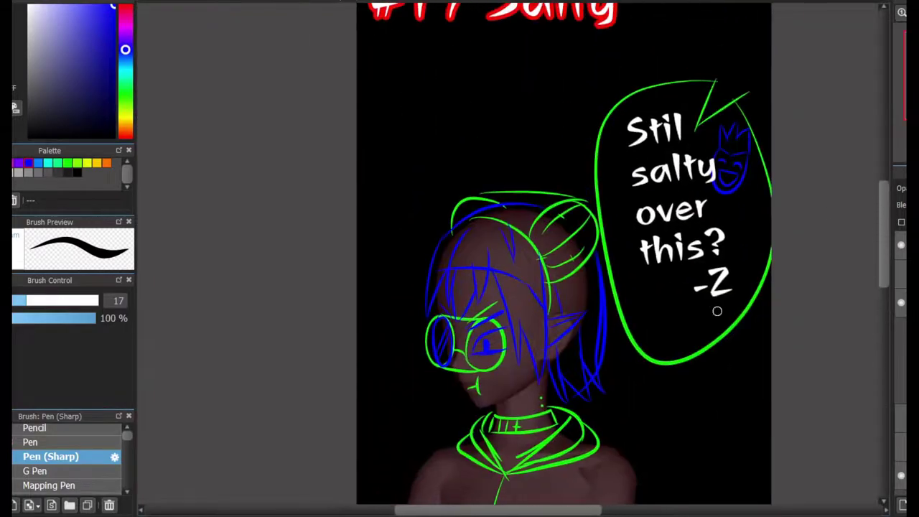
pyautogui.scroll(3, 567, 344)
pyautogui.scroll(5, 567, 344)
pyautogui.hscroll(-1, 567, 344)
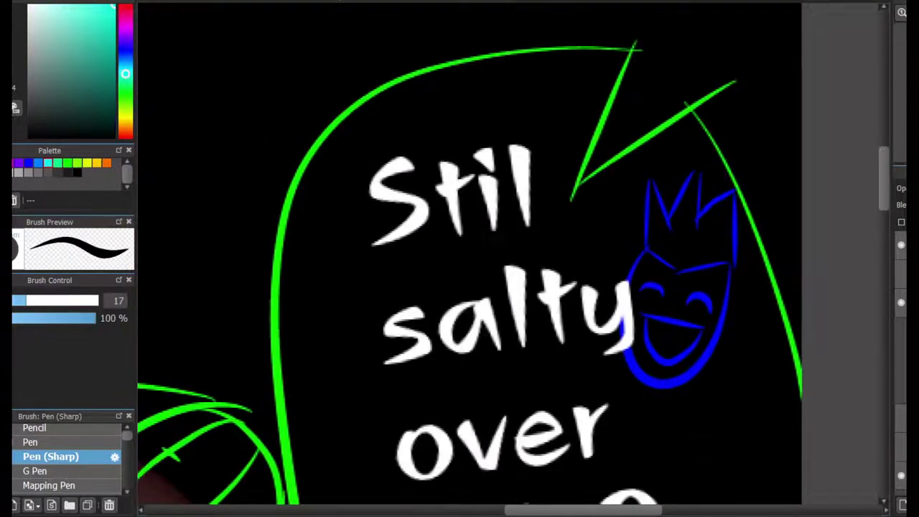
pyautogui.moveTo(706, 365)
pyautogui.mouseDown()
pyautogui.moveTo(712, 382)
pyautogui.moveTo(678, 400)
pyautogui.mouseUp()
pyautogui.hotkey('ctrl', 'z')
pyautogui.hotkey('ctrl', 'z')
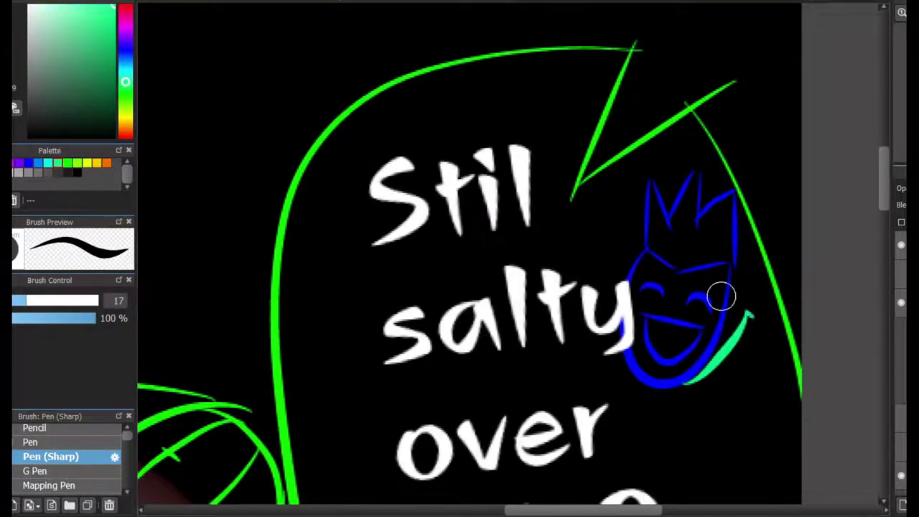
pyautogui.moveTo(726, 308)
pyautogui.mouseDown()
pyautogui.moveTo(656, 403)
pyautogui.moveTo(653, 441)
pyautogui.mouseUp()
pyautogui.hotkey('ctrl', 'z')
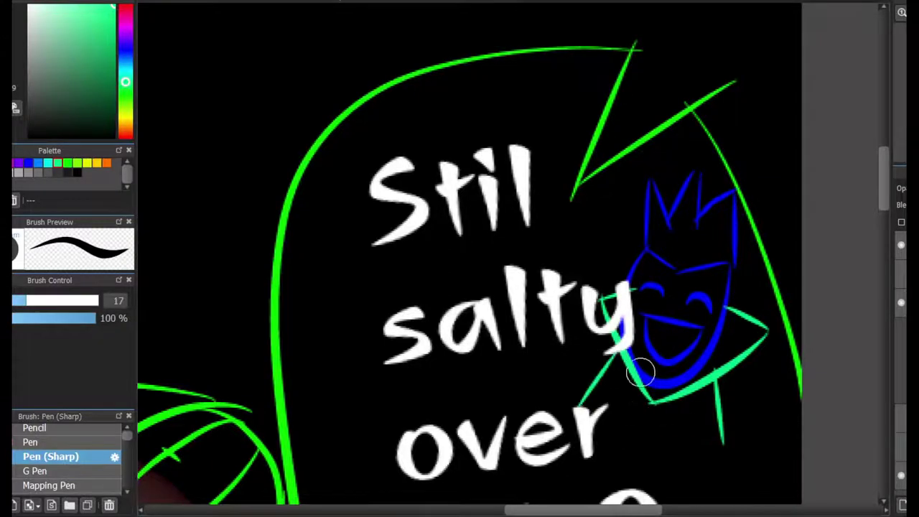
# Draw spring green shoulder lines out from the collar and long outer sleeve lines down to both elbows
pyautogui.scroll(-8, 646, 373)
pyautogui.scroll(8, 656, 467)
pyautogui.scroll(-2, 657, 467)
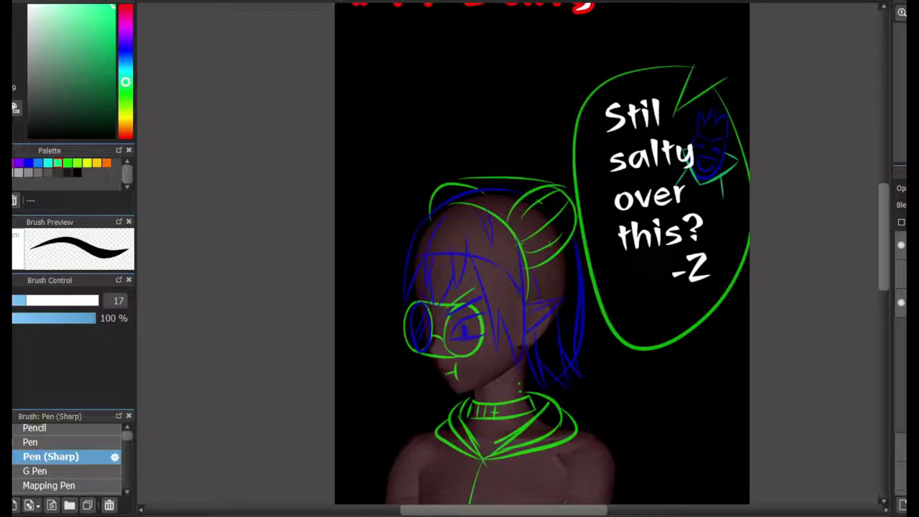
pyautogui.scroll(2, 591, 321)
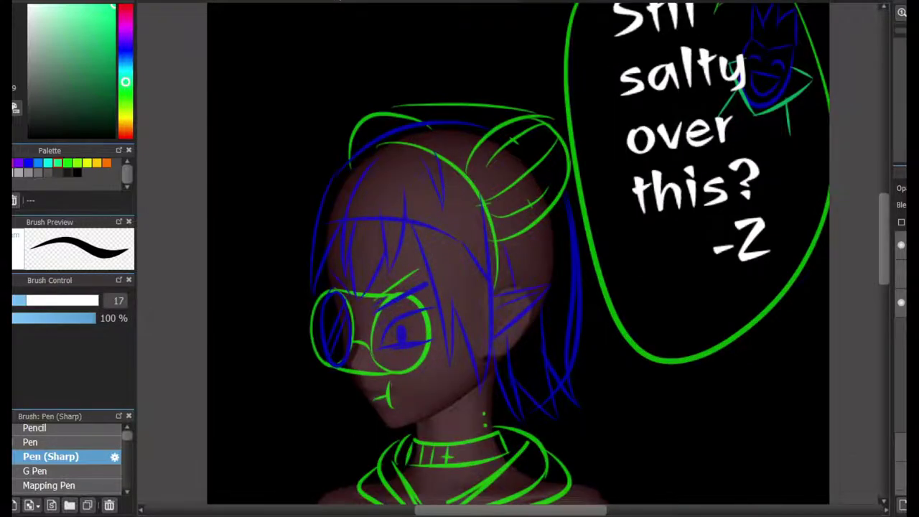
pyautogui.scroll(-5, 517, 259)
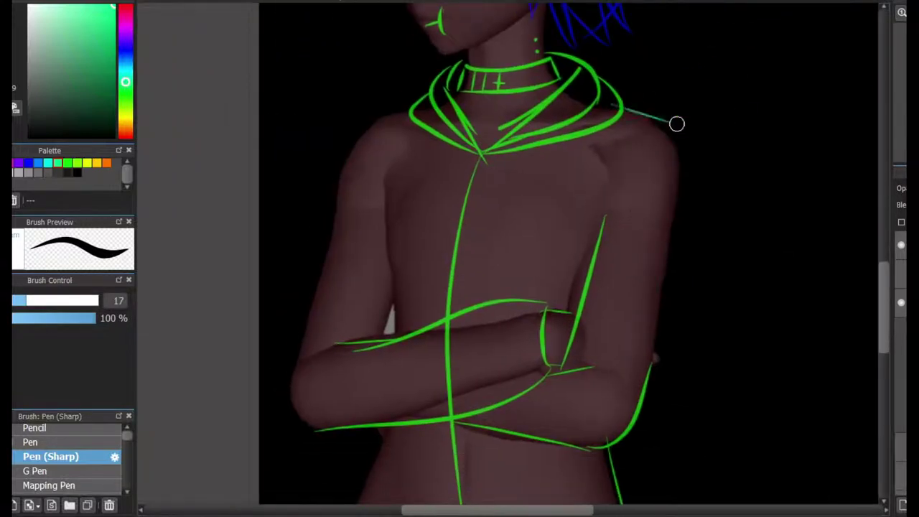
pyautogui.moveTo(677, 126); pyautogui.dragTo(650, 402)
pyautogui.moveTo(352, 126); pyautogui.dragTo(291, 388)
# Draw the garment's side edge from the crossed arms to the hip and curved inner sleeve lines on both sides of the chest
pyautogui.scroll(2, 663, 213)
pyautogui.scroll(-3, 585, 258)
pyautogui.moveTo(440, 256); pyautogui.dragTo(401, 463)
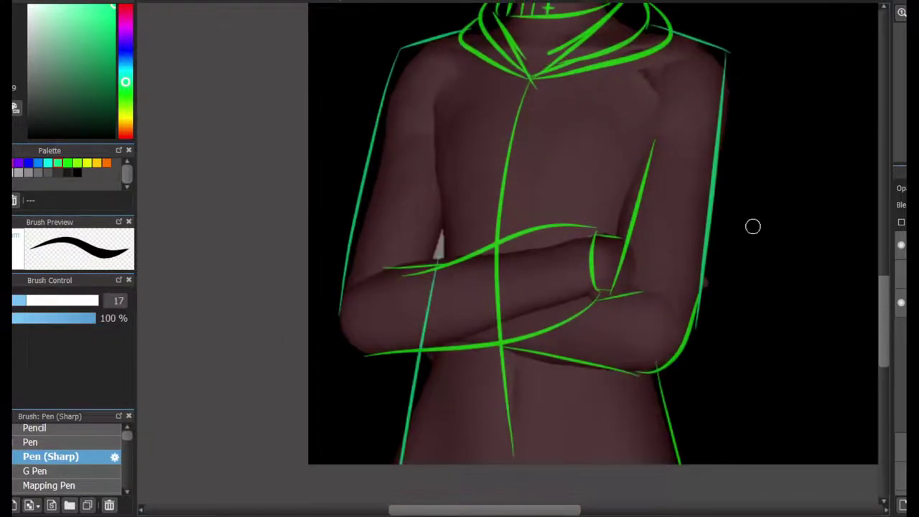
pyautogui.moveTo(453, 99); pyautogui.dragTo(429, 237)
pyautogui.moveTo(626, 100); pyautogui.dragTo(640, 194)
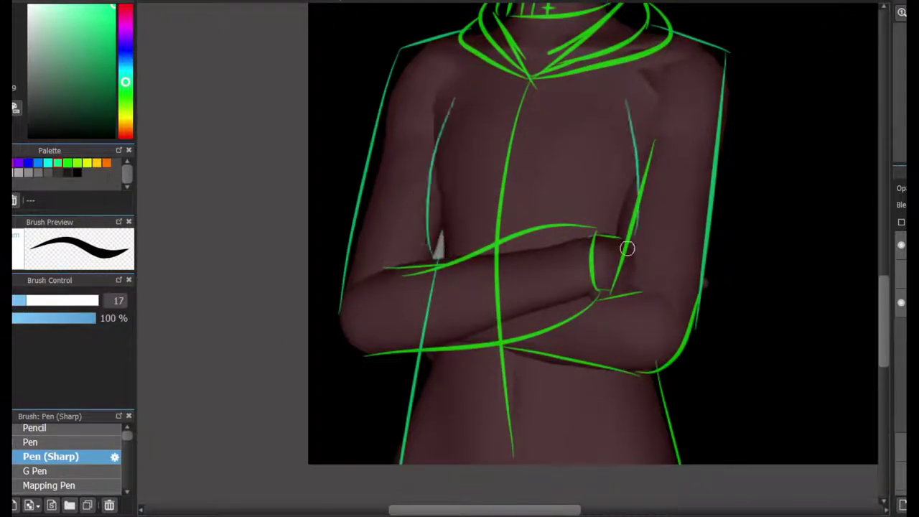
# Erase the old mouth and redraw it in spring green as a wavy line ending in a curved vertical corner mark
pyautogui.scroll(5, 662, 221)
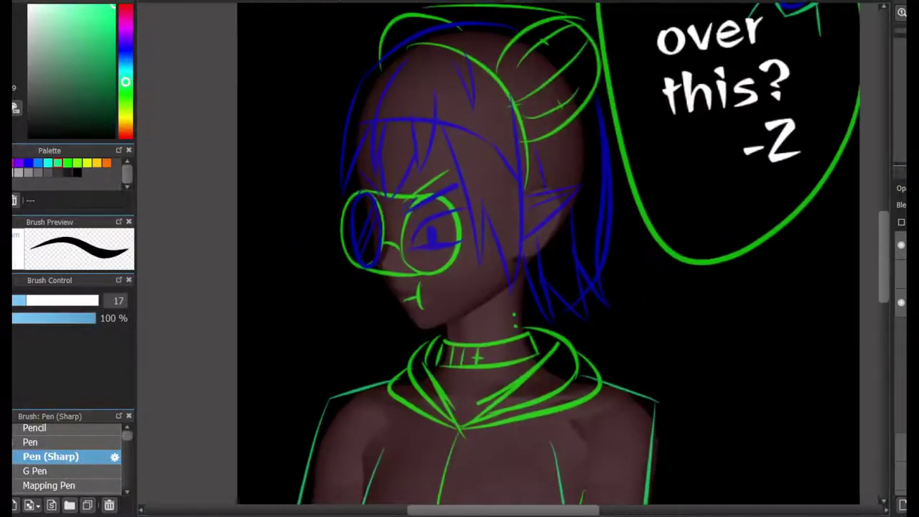
pyautogui.scroll(3, 443, 338)
pyautogui.press('e')
pyautogui.moveTo(467, 350); pyautogui.dragTo(507, 321)
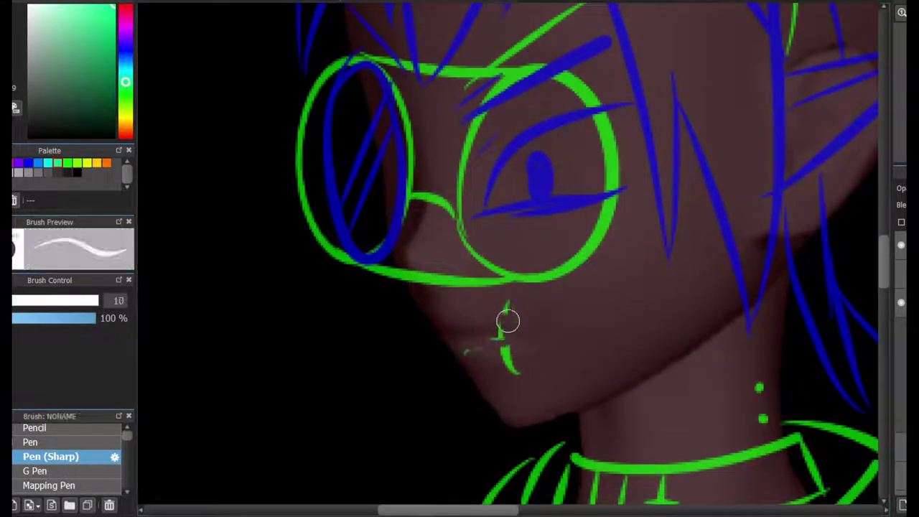
pyautogui.press('b')
pyautogui.scroll(2, 429, 323)
pyautogui.moveTo(428, 324); pyautogui.dragTo(522, 316)
pyautogui.moveTo(529, 277); pyautogui.dragTo(540, 350)
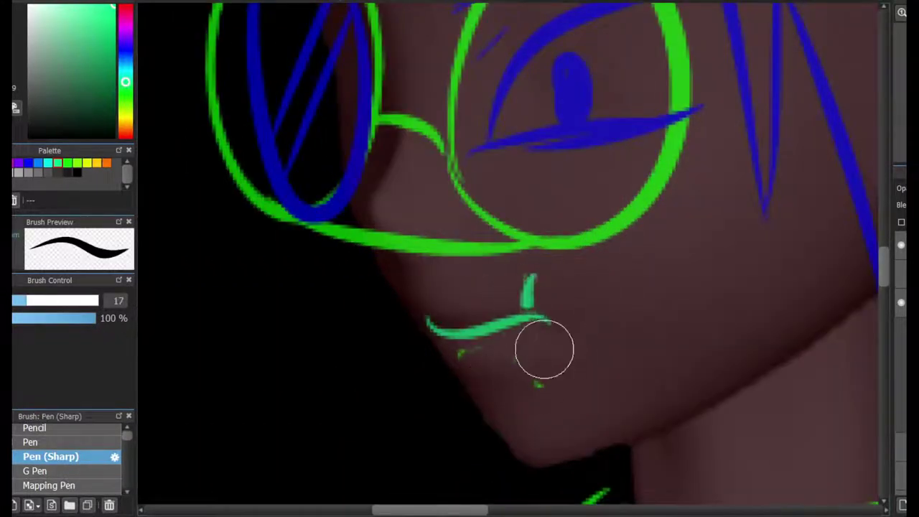
pyautogui.press('e')
pyautogui.press('b')
pyautogui.scroll(-3, 636, 330)
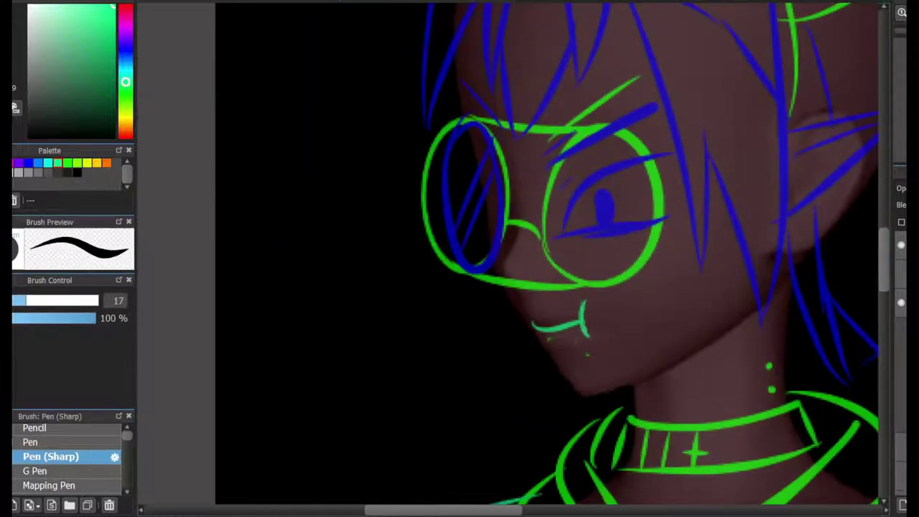
pyautogui.moveTo(627, 303); pyautogui.dragTo(606, 305)
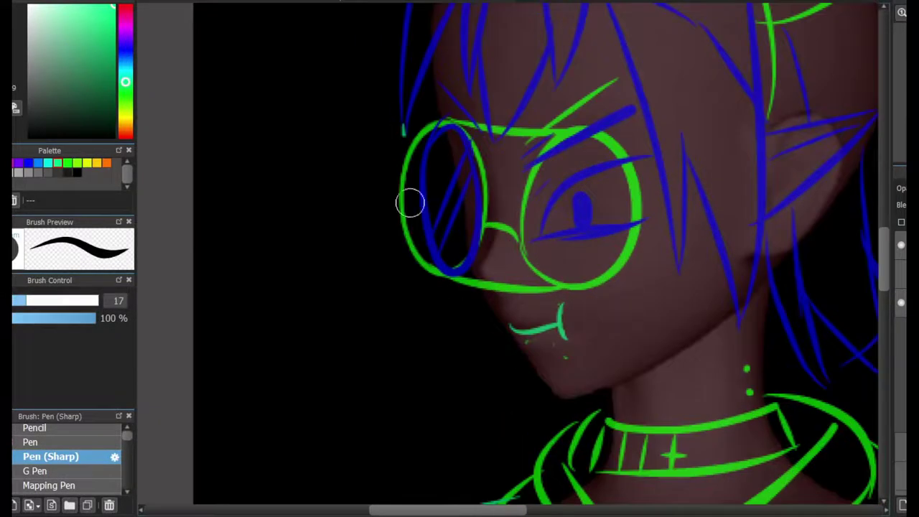
pyautogui.moveTo(424, 136); pyautogui.dragTo(399, 467)
pyautogui.hotkey('ctrl', 'z')
pyautogui.moveTo(433, 86); pyautogui.dragTo(410, 410)
pyautogui.hotkey('ctrl', 'z')
pyautogui.moveTo(421, 84); pyautogui.dragTo(400, 421)
pyautogui.hotkey('ctrl', 'z')
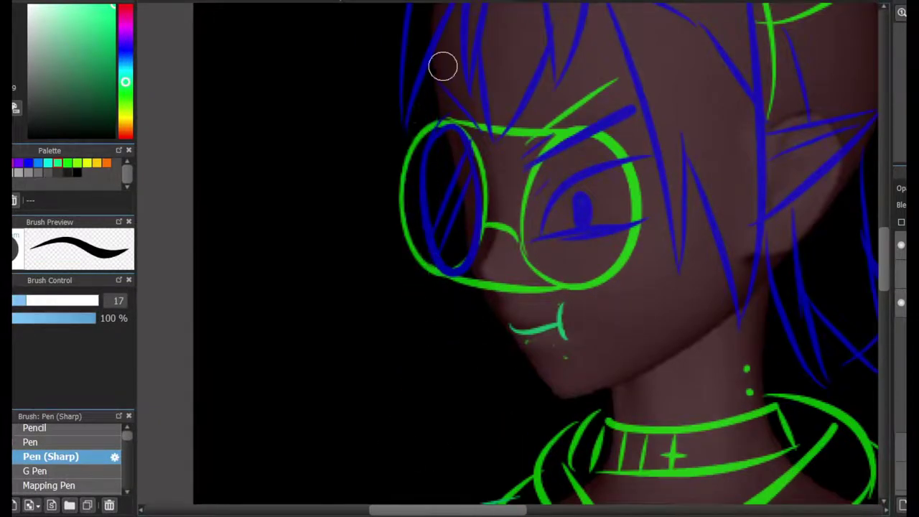
pyautogui.moveTo(443, 67); pyautogui.dragTo(435, 424)
pyautogui.moveTo(478, 508); pyautogui.dragTo(518, 509)
pyautogui.hotkey('ctrl', 'z')
pyautogui.hotkey('ctrl', 'z')
pyautogui.moveTo(230, 133); pyautogui.dragTo(286, 391)
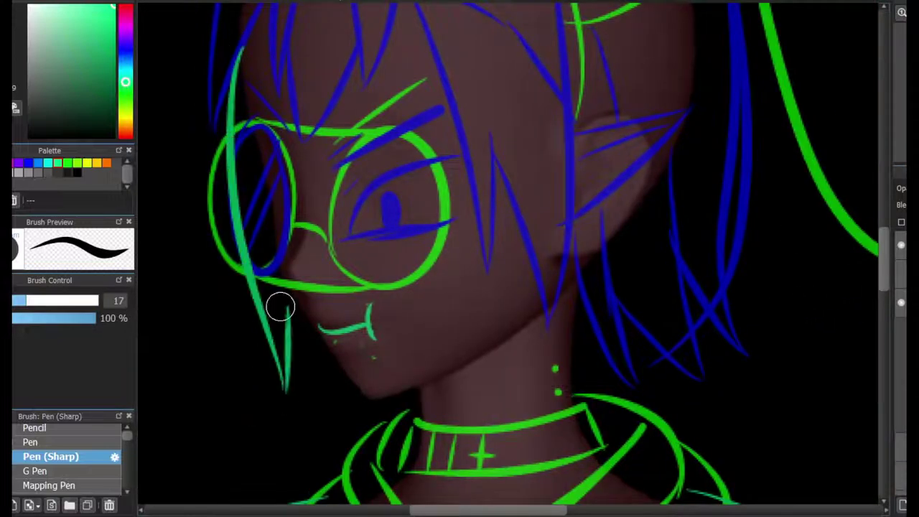
pyautogui.hotkey('ctrl', 'z')
# Select the laughing face with its collar in the speech bubble, move it diagonally down toward the bubble's outer edge, and deselect it
pyautogui.moveTo(718, 215)
pyautogui.mouseDown()
pyautogui.moveTo(405, 357)
pyautogui.moveTo(353, 326)
pyautogui.moveTo(252, 387)
pyautogui.mouseUp()
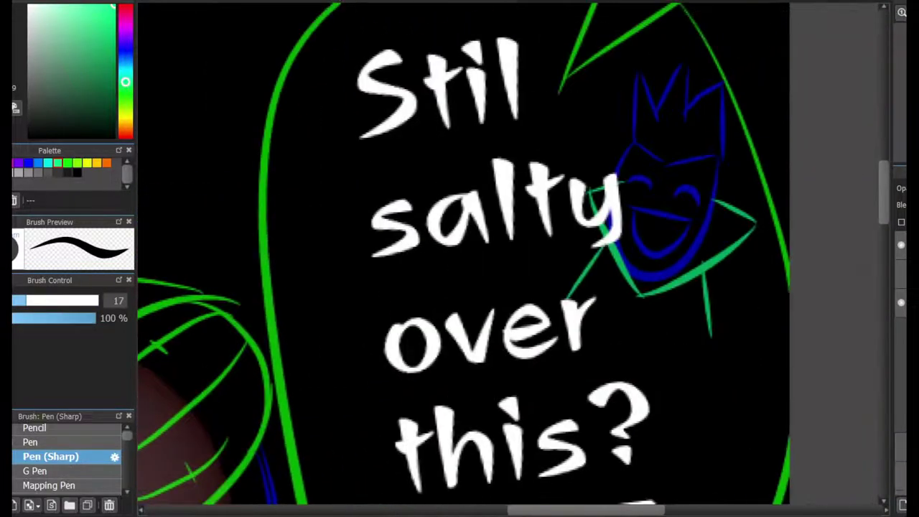
pyautogui.moveTo(575, 201); pyautogui.dragTo(718, 323)
pyautogui.moveTo(611, 166); pyautogui.dragTo(704, 94)
pyautogui.moveTo(632, 79); pyautogui.dragTo(697, 54)
pyautogui.moveTo(676, 252); pyautogui.dragTo(708, 328)
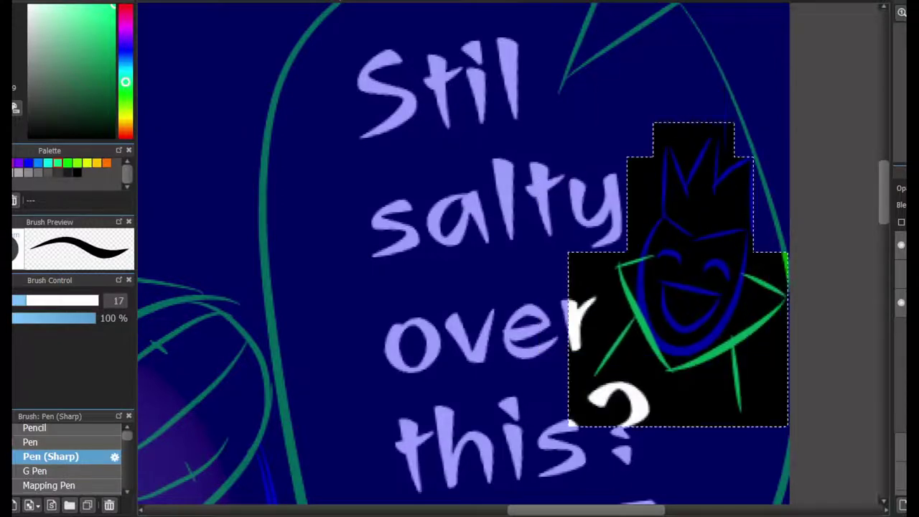
pyautogui.hotkey('ctrl', 'd')
pyautogui.scroll(-5, 463, 259)
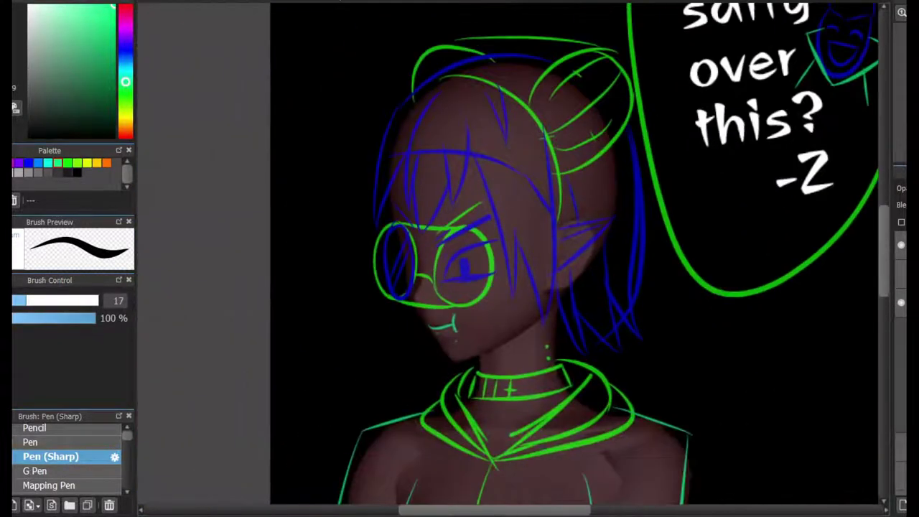
# Ink the eye in white with upper and lower lid lines, a slanted line above them and a short crease mark
pyautogui.scroll(4, 450, 256)
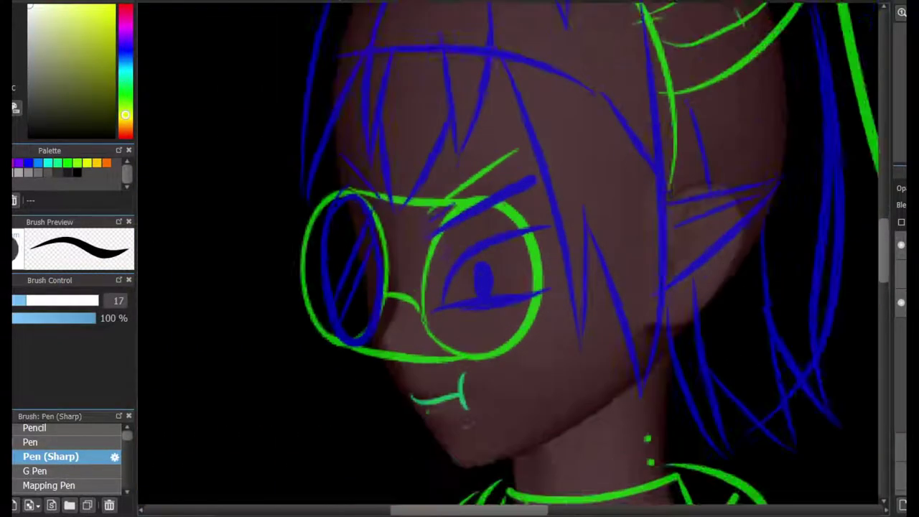
pyautogui.moveTo(431, 332); pyautogui.dragTo(588, 313)
pyautogui.moveTo(444, 325); pyautogui.dragTo(457, 288)
pyautogui.moveTo(436, 337); pyautogui.dragTo(584, 207)
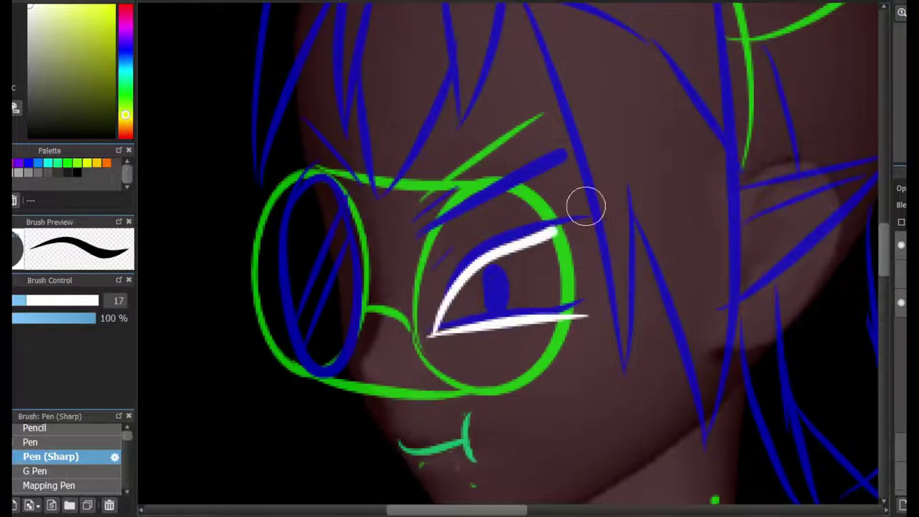
pyautogui.moveTo(495, 253); pyautogui.dragTo(478, 316)
pyautogui.hotkey('ctrl', 'z')
pyautogui.moveTo(411, 257); pyautogui.dragTo(556, 188)
pyautogui.hotkey('ctrl', 'z')
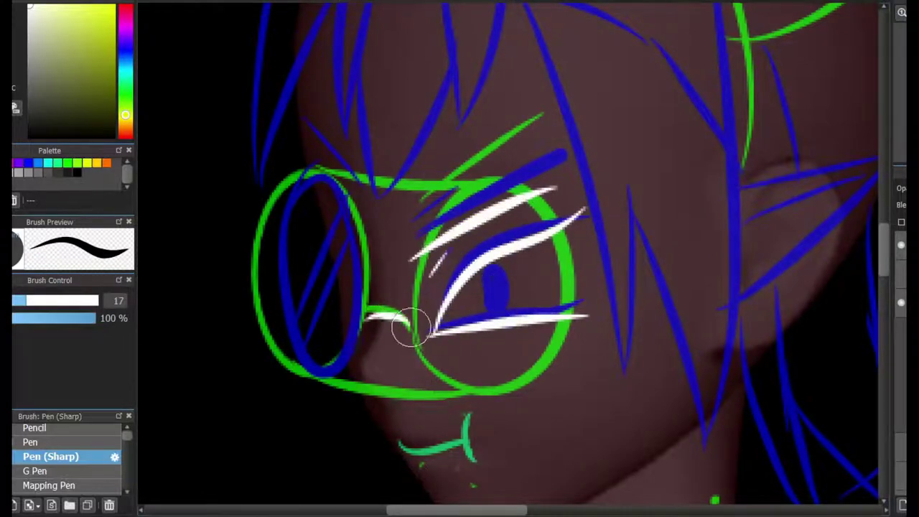
# Ink the glasses bridge as a white arch and the nose profile running down beneath it
pyautogui.hotkey('ctrl', 'z')
pyautogui.moveTo(388, 310); pyautogui.dragTo(354, 366)
pyautogui.moveTo(411, 331); pyautogui.dragTo(570, 314)
pyautogui.hotkey('ctrl', 'z')
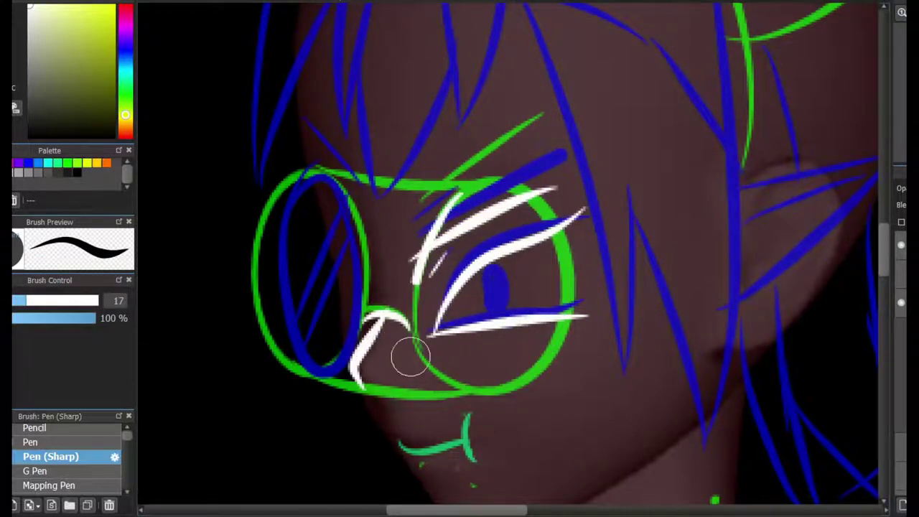
pyautogui.moveTo(410, 353); pyautogui.dragTo(437, 211)
pyautogui.hotkey('ctrl', 'z')
pyautogui.scroll(1, 455, 375)
pyautogui.moveTo(432, 301); pyautogui.dragTo(619, 86)
pyautogui.hotkey('ctrl', 'z')
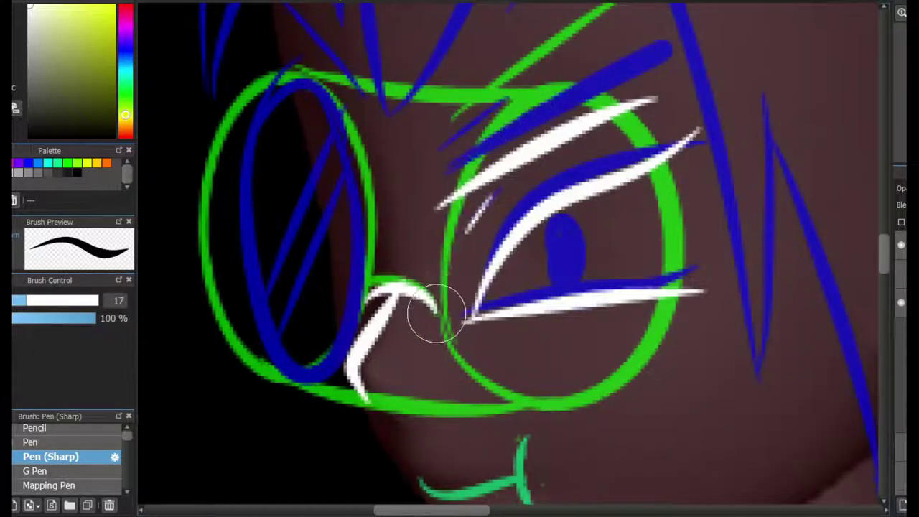
pyautogui.moveTo(436, 312); pyautogui.dragTo(437, 328)
pyautogui.hotkey('ctrl', 'z')
pyautogui.moveTo(464, 162); pyautogui.dragTo(441, 353)
pyautogui.hotkey('ctrl', 'z')
# Reduce the brush size to 10.9 and ink both oval lens outlines in white, joined to the glasses bridge
pyautogui.press('[')
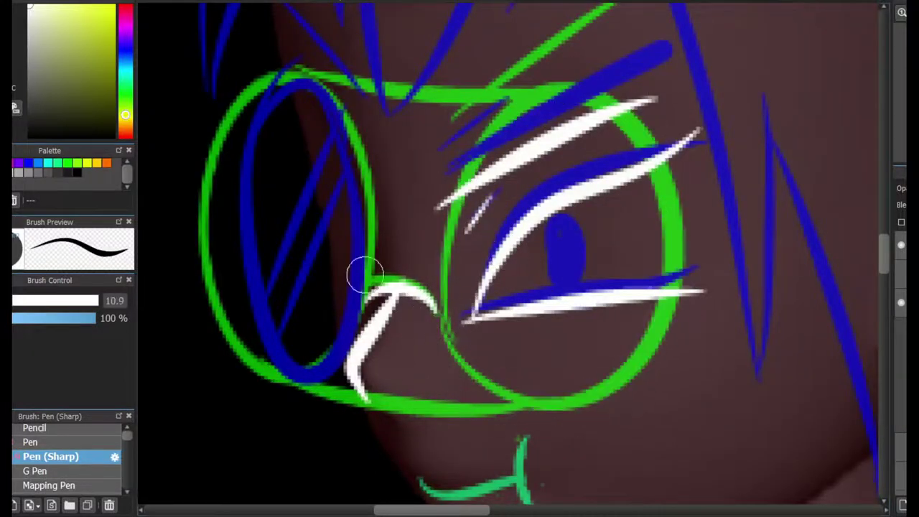
pyautogui.moveTo(438, 246)
pyautogui.mouseDown()
pyautogui.moveTo(663, 323)
pyautogui.moveTo(441, 328)
pyautogui.mouseUp()
pyautogui.hotkey('ctrl', 'z')
pyautogui.hotkey('ctrl', 'z')
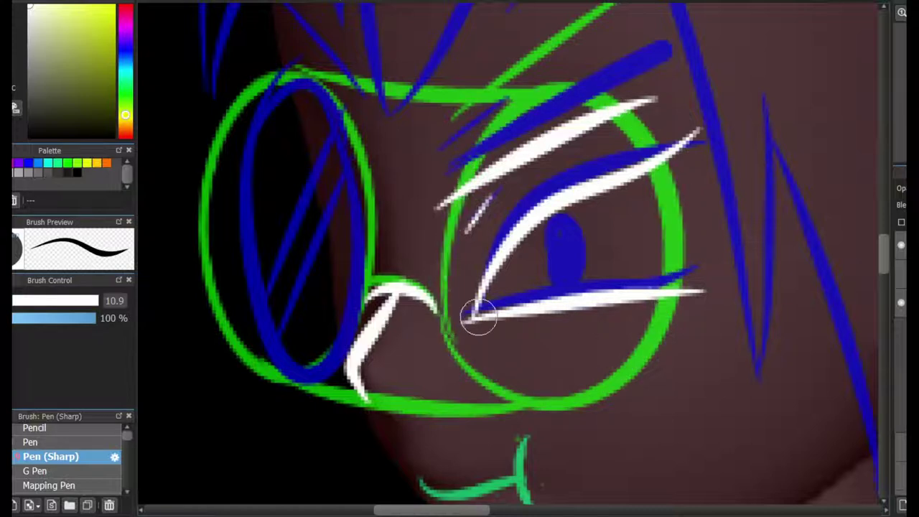
pyautogui.moveTo(441, 250); pyautogui.dragTo(661, 154)
pyautogui.hotkey('ctrl', 'z')
pyautogui.moveTo(437, 312); pyautogui.dragTo(447, 318)
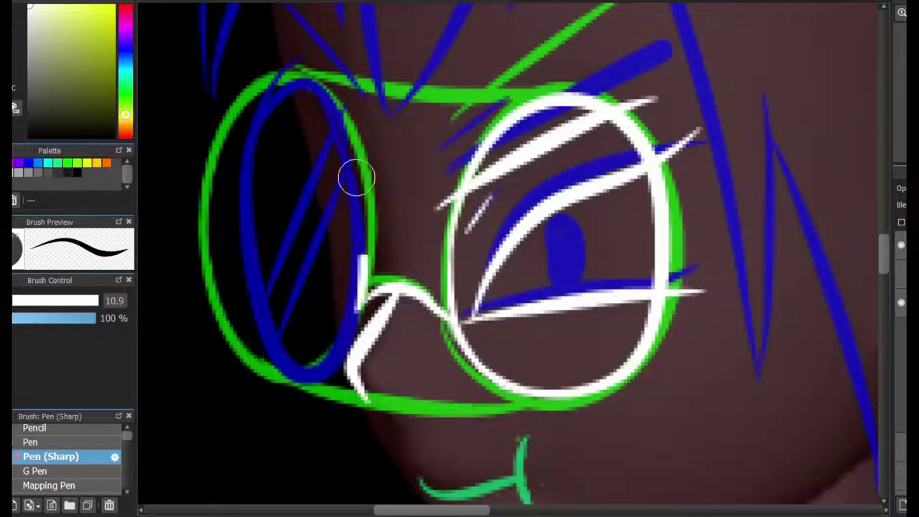
pyautogui.moveTo(359, 302)
pyautogui.mouseDown()
pyautogui.moveTo(366, 282)
pyautogui.moveTo(424, 262)
pyautogui.mouseUp()
pyautogui.scroll(-5, 349, 297)
pyautogui.moveTo(424, 215); pyautogui.dragTo(435, 296)
pyautogui.hotkey('ctrl', 'z')
pyautogui.hotkey('ctrl', 'z')
pyautogui.moveTo(327, 268); pyautogui.dragTo(421, 273)
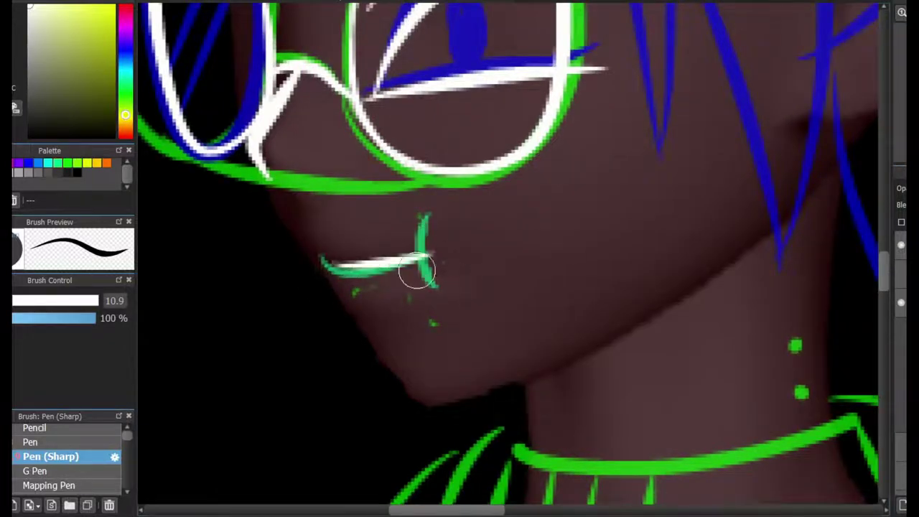
pyautogui.hotkey('ctrl', 'z')
# Ink the pointed bangs across the forehead in white over the blue hair sketch
pyautogui.hscroll(-4, 503, 237)
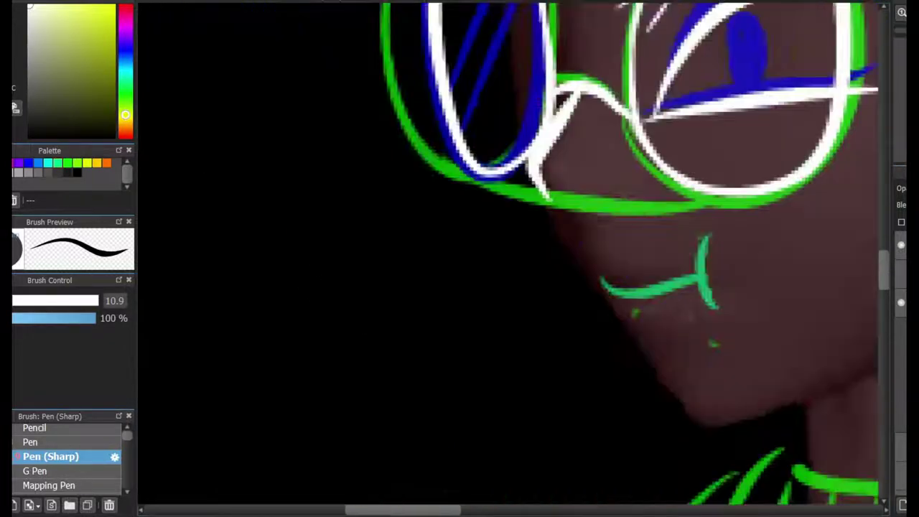
pyautogui.scroll(5, 580, 266)
pyautogui.scroll(-3, 471, 257)
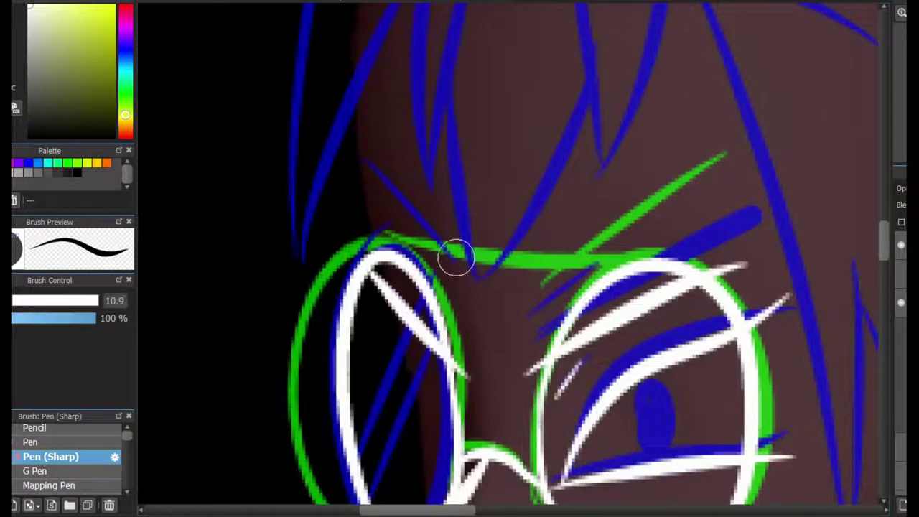
pyautogui.scroll(2, 455, 254)
pyautogui.hscroll(-3, 455, 254)
pyautogui.hscroll(2, 520, 135)
pyautogui.moveTo(581, 19); pyautogui.dragTo(484, 320)
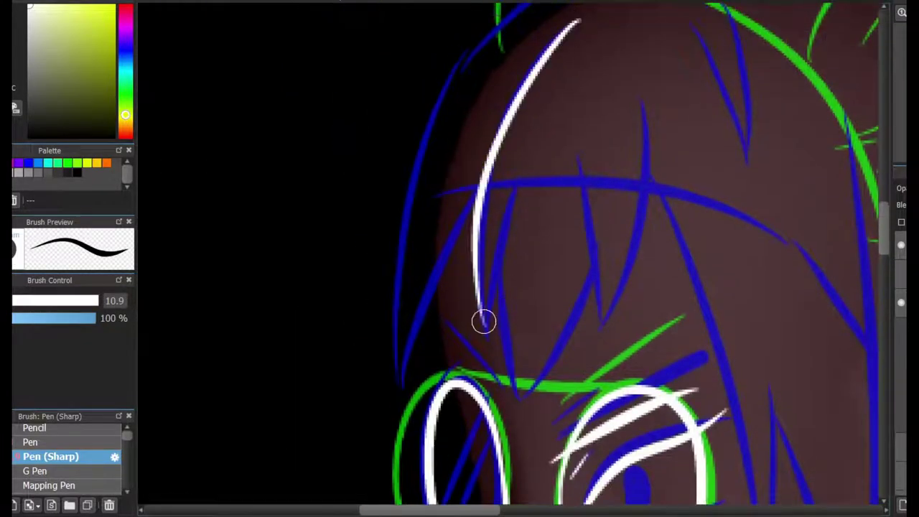
pyautogui.moveTo(523, 184); pyautogui.dragTo(487, 327)
pyautogui.hotkey('ctrl', 'z')
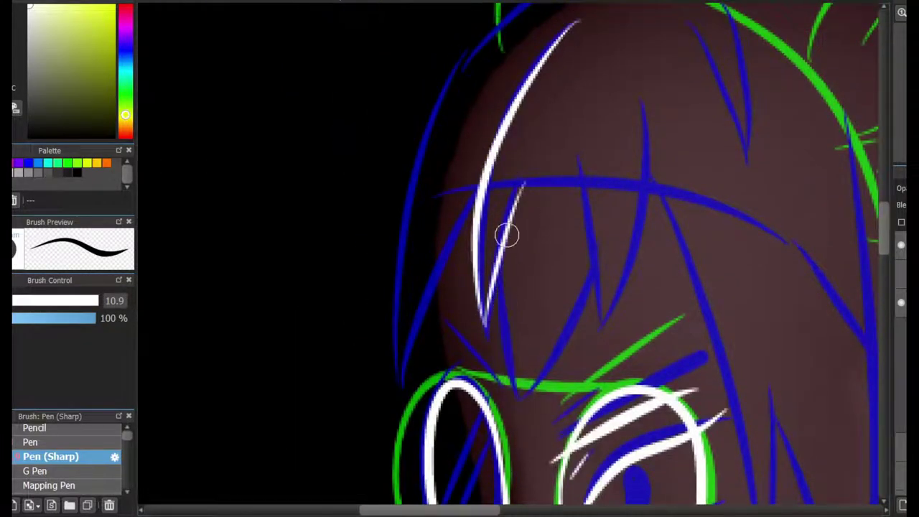
pyautogui.moveTo(507, 232); pyautogui.dragTo(511, 393)
pyautogui.moveTo(584, 156)
pyautogui.mouseDown()
pyautogui.moveTo(642, 117)
pyautogui.moveTo(654, 82)
pyautogui.mouseUp()
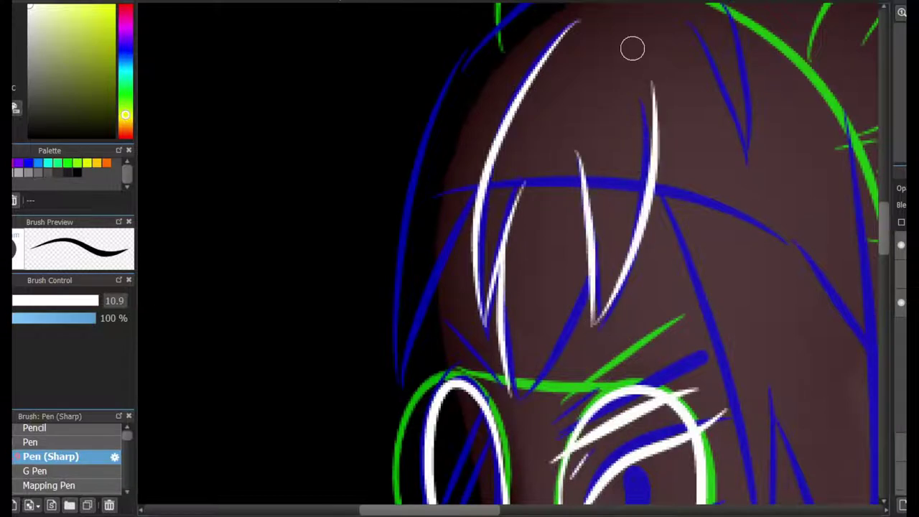
pyautogui.moveTo(515, 394); pyautogui.dragTo(586, 297)
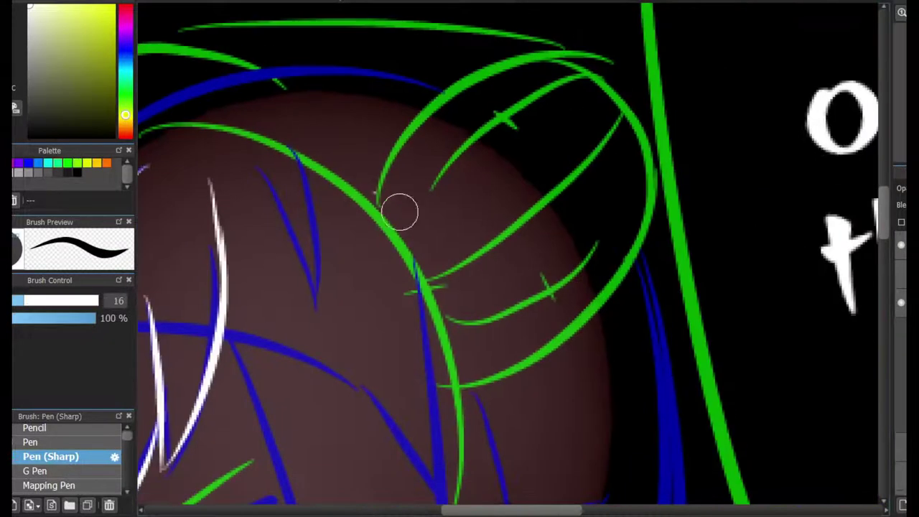
# Ink the rounded bun on the back of the head in white with its base curve and inner strand lines, using brush size 16
pyautogui.moveTo(453, 401)
pyautogui.mouseDown()
pyautogui.moveTo(366, 197)
pyautogui.moveTo(589, 308)
pyautogui.moveTo(463, 372)
pyautogui.mouseUp()
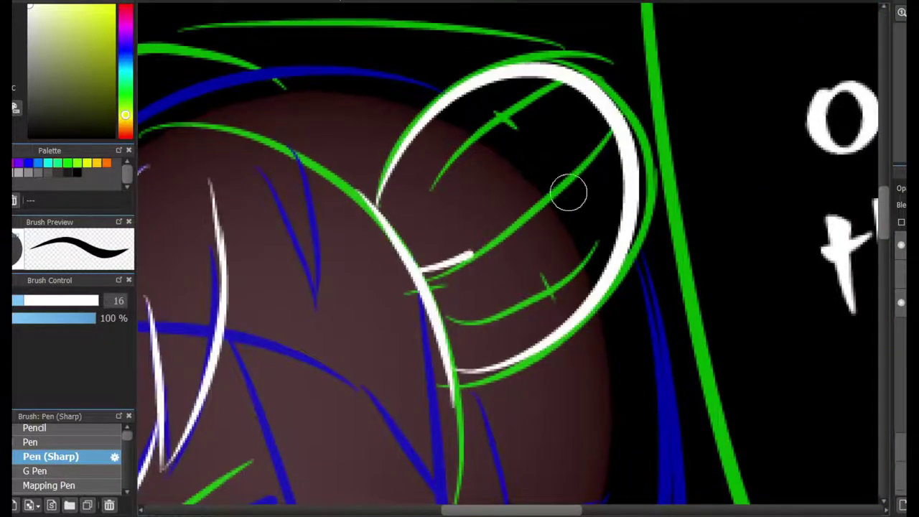
pyautogui.moveTo(611, 136); pyautogui.dragTo(414, 256)
pyautogui.moveTo(567, 89); pyautogui.dragTo(436, 191)
pyautogui.moveTo(579, 259)
pyautogui.mouseDown()
pyautogui.moveTo(449, 327)
pyautogui.moveTo(525, 298)
pyautogui.moveTo(772, 334)
pyautogui.mouseUp()
pyautogui.press('e')
pyautogui.press('b')
# Ink the upper and lower edges and the front end of the neck choker in white
pyautogui.scroll(-5, 503, 259)
pyautogui.moveTo(526, 302)
pyautogui.mouseDown()
pyautogui.moveTo(742, 277)
pyautogui.moveTo(740, 294)
pyautogui.moveTo(749, 283)
pyautogui.moveTo(739, 293)
pyautogui.mouseUp()
pyautogui.hotkey('ctrl', 'z')
pyautogui.hotkey('ctrl', 'z')
pyautogui.hotkey('ctrl', 'z')
pyautogui.hotkey('ctrl', 'z')
pyautogui.moveTo(526, 302); pyautogui.dragTo(752, 281)
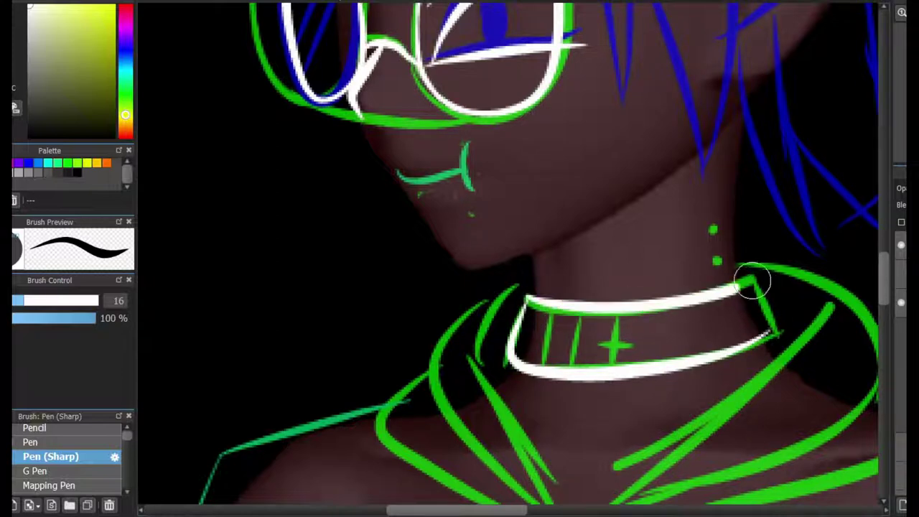
# Ink the choker's details in white with a four-pointed star, a thin vertical bar and a thick vertical bar
pyautogui.scroll(1, 587, 356)
pyautogui.moveTo(670, 334); pyautogui.dragTo(671, 379)
pyautogui.moveTo(609, 330); pyautogui.dragTo(607, 413)
pyautogui.moveTo(643, 362); pyautogui.dragTo(711, 361)
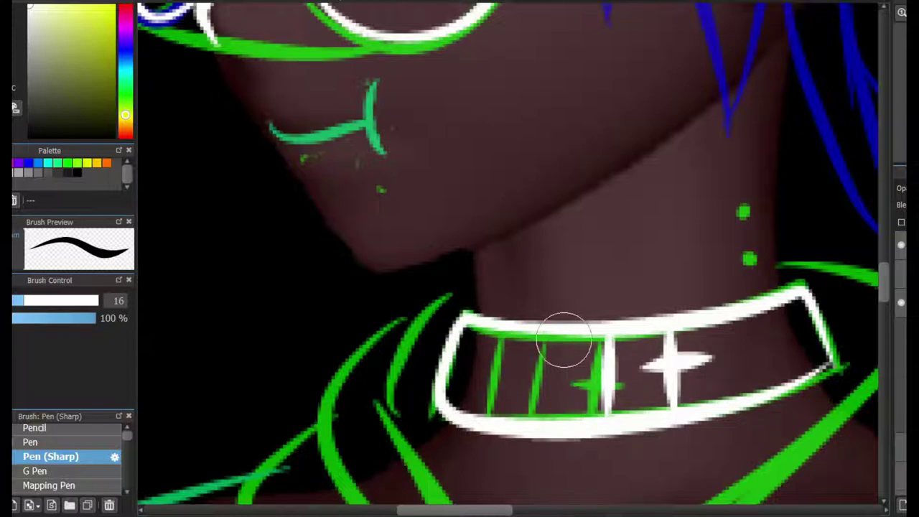
pyautogui.moveTo(555, 336); pyautogui.dragTo(550, 413)
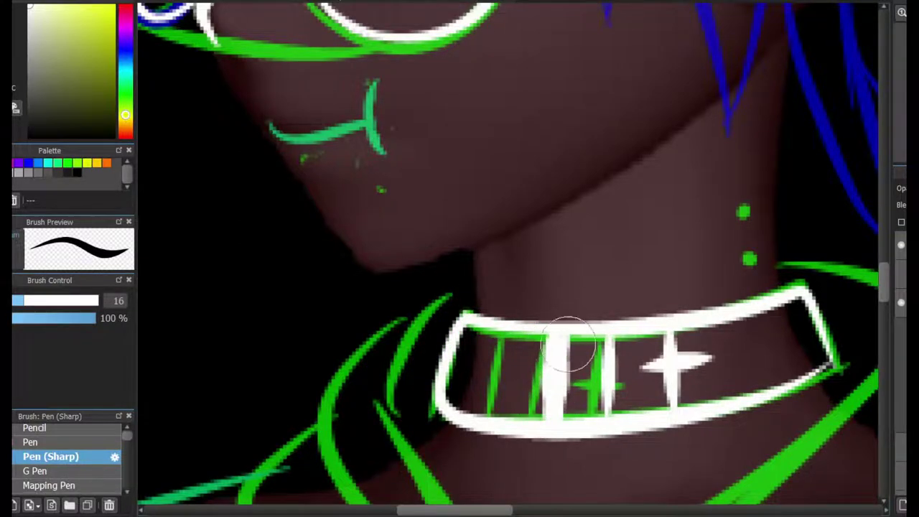
pyautogui.scroll(-4, 570, 345)
pyautogui.scroll(2, 584, 359)
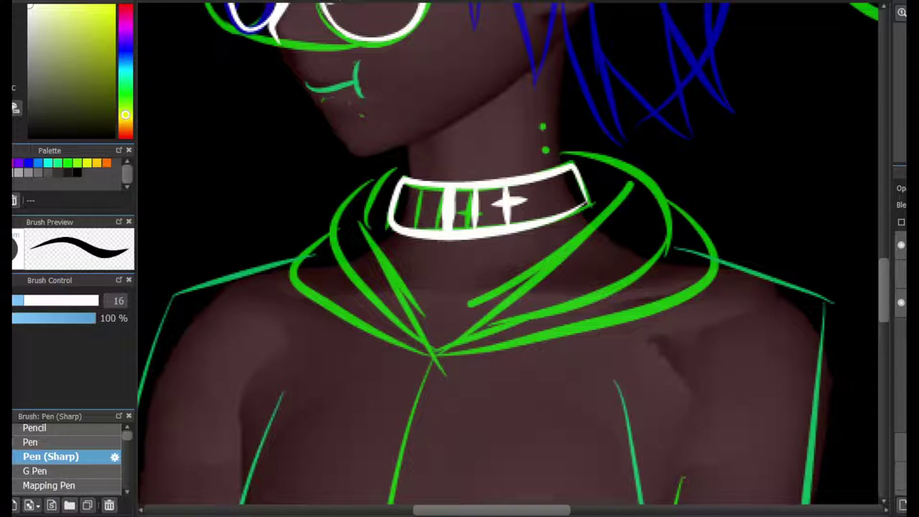
# Ink the outer hair contour in white from the bun over the crown, ending in a pointed lock beside the forehead
pyautogui.scroll(-5, 503, 258)
pyautogui.scroll(6, 247, 136)
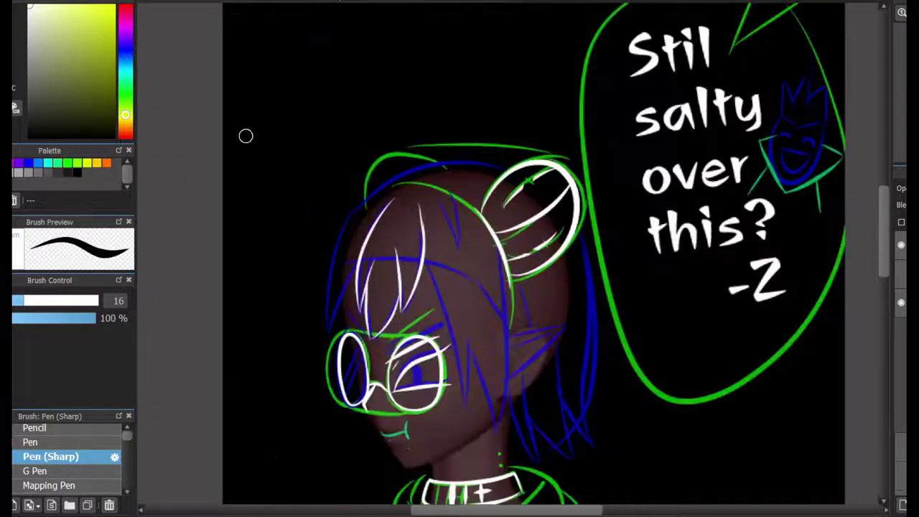
pyautogui.moveTo(653, 71); pyautogui.dragTo(332, 183)
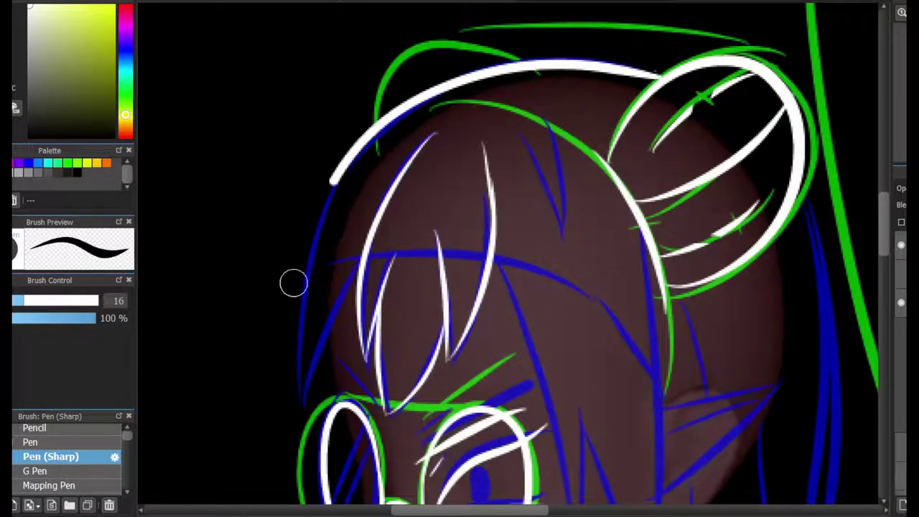
pyautogui.scroll(3, 273, 431)
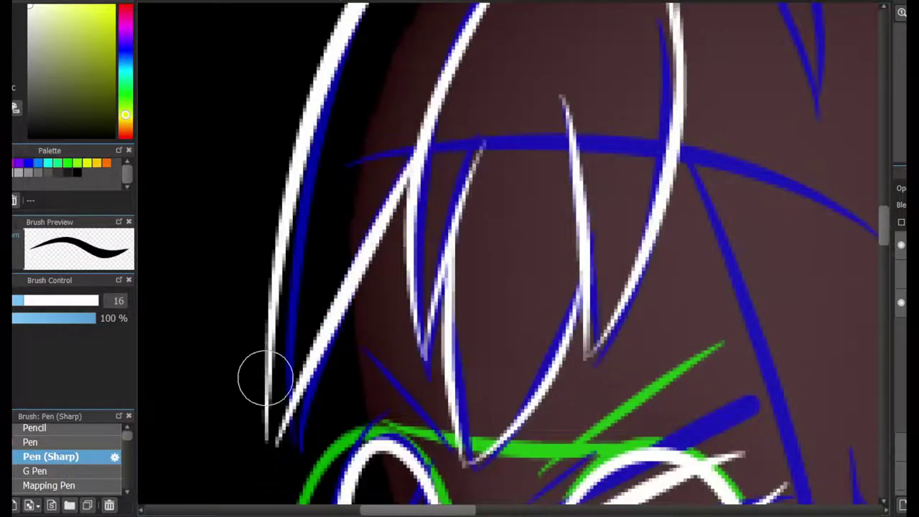
pyautogui.scroll(-4, 423, 138)
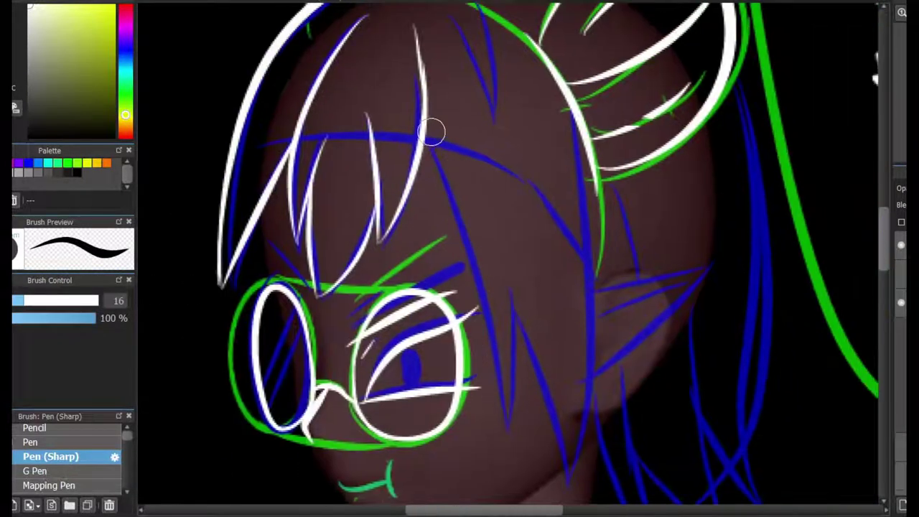
# Ink the long pointed side locks in white beside the eye and in front of the ear, extending the rear strand upward
pyautogui.moveTo(426, 122); pyautogui.dragTo(503, 431)
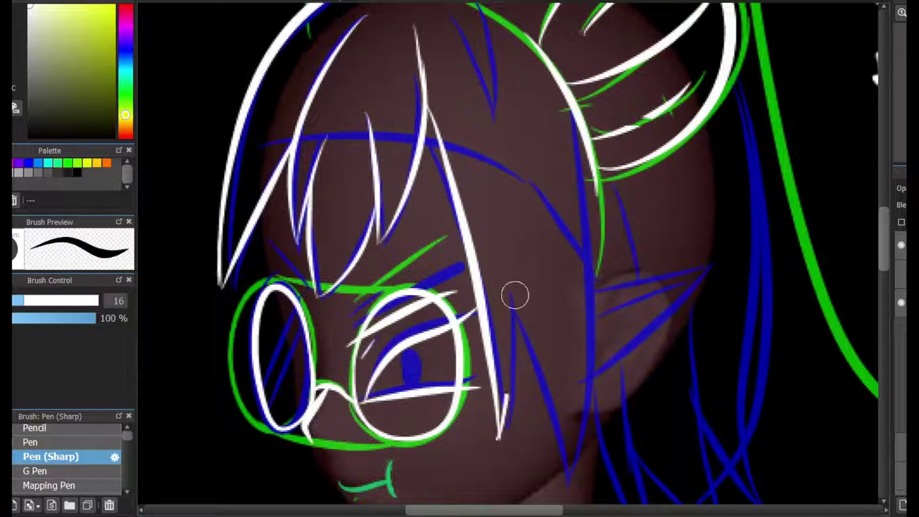
pyautogui.press('e')
pyautogui.press('b')
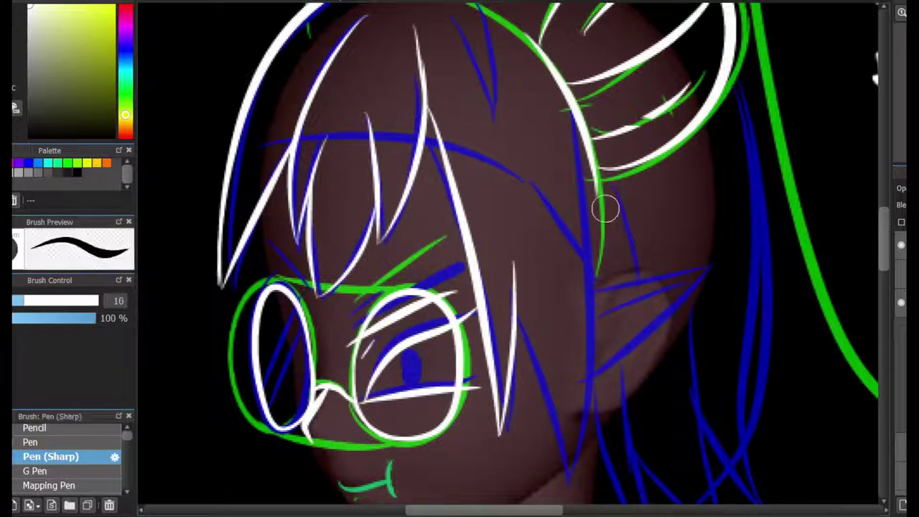
pyautogui.scroll(-3, 606, 206)
pyautogui.moveTo(580, 68)
pyautogui.mouseDown()
pyautogui.moveTo(567, 157)
pyautogui.moveTo(569, 382)
pyautogui.mouseUp()
pyautogui.moveTo(516, 174); pyautogui.dragTo(566, 382)
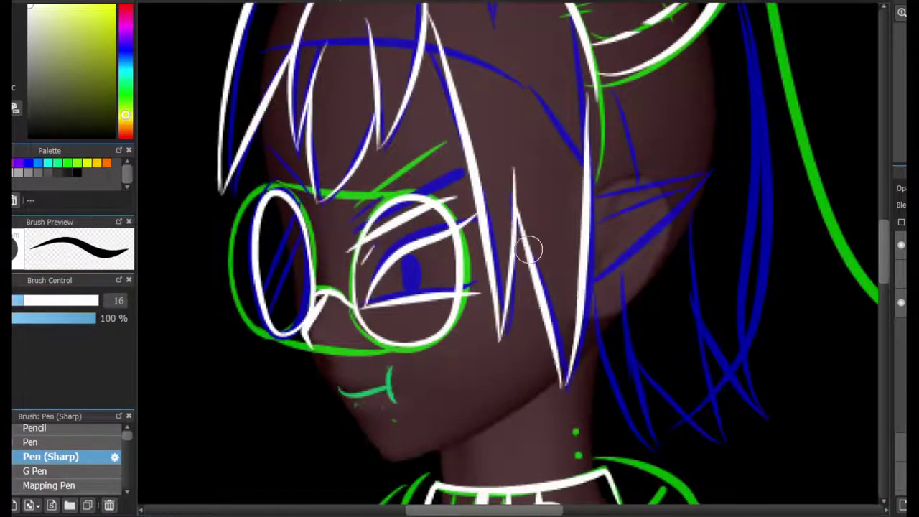
pyautogui.moveTo(557, 35); pyautogui.dragTo(583, 201)
# Ink the outline of the pointed elf ear in white behind the long side lock
pyautogui.scroll(1, 620, 300)
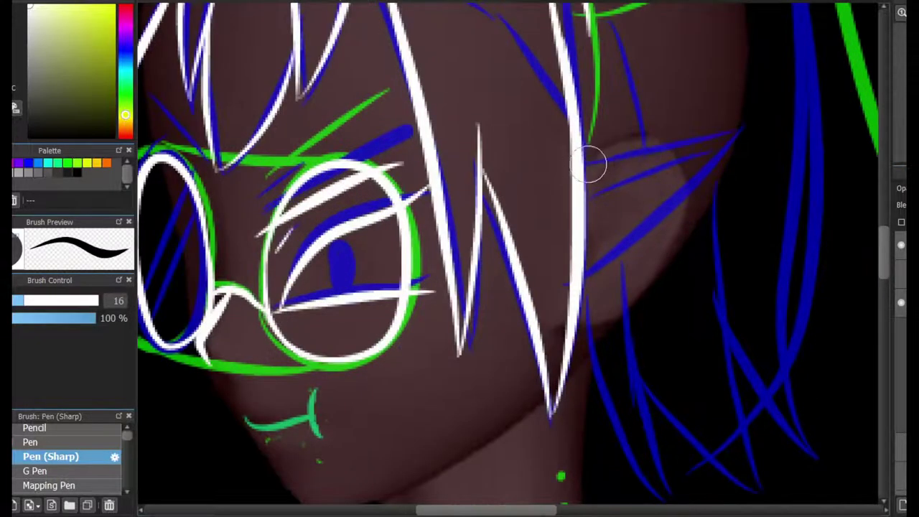
pyautogui.moveTo(591, 160)
pyautogui.mouseDown()
pyautogui.moveTo(632, 232)
pyautogui.moveTo(593, 281)
pyautogui.mouseUp()
pyautogui.hotkey('ctrl', 'z')
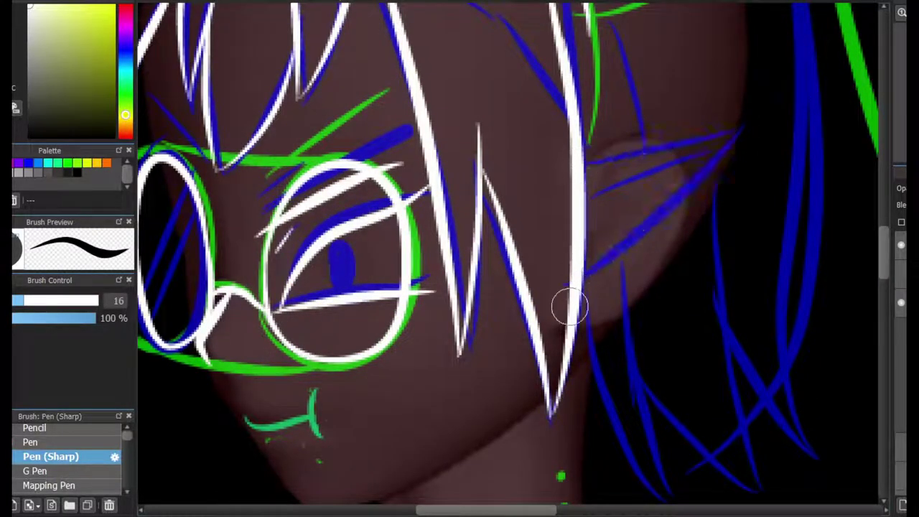
pyautogui.hotkey('ctrl', 'y')
pyautogui.scroll(1, 595, 164)
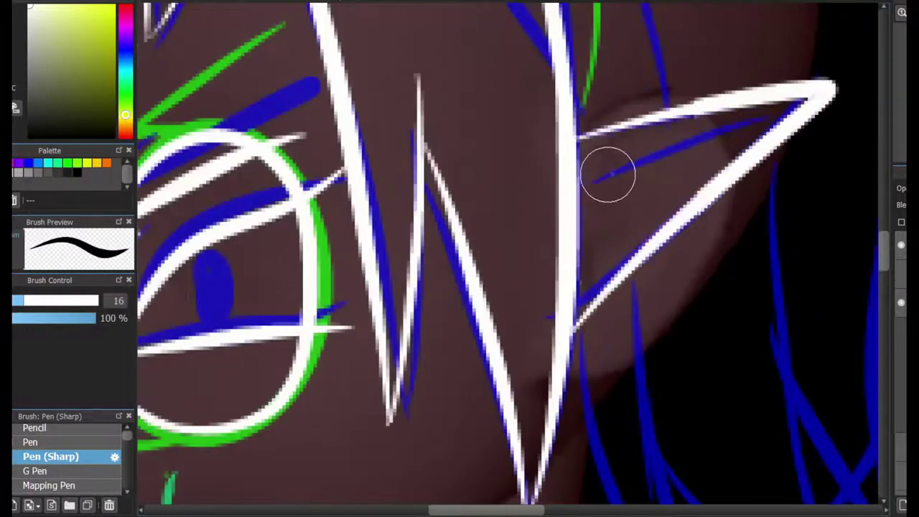
pyautogui.scroll(-3, 661, 150)
pyautogui.scroll(2, 792, 161)
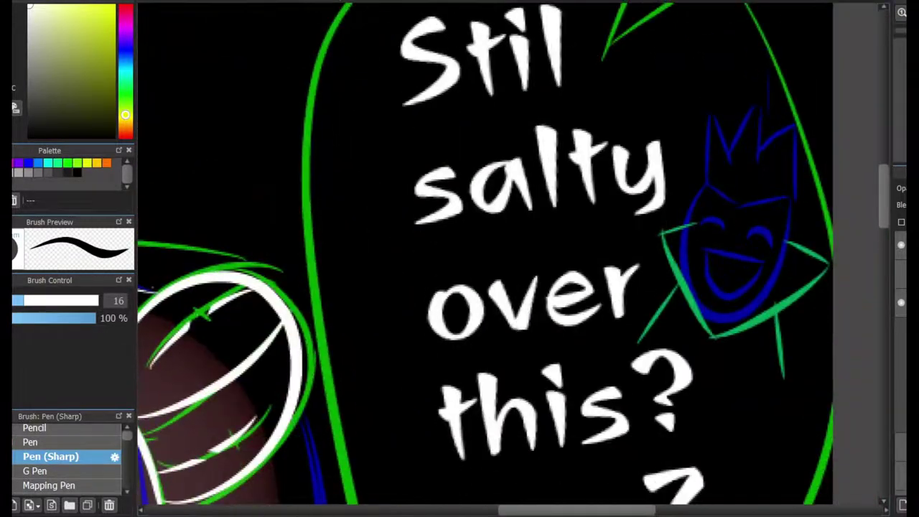
# Ink the long rear hair outline in white from the bun down to a nape tip, erasing the part crossing the bun
pyautogui.scroll(2, 657, 288)
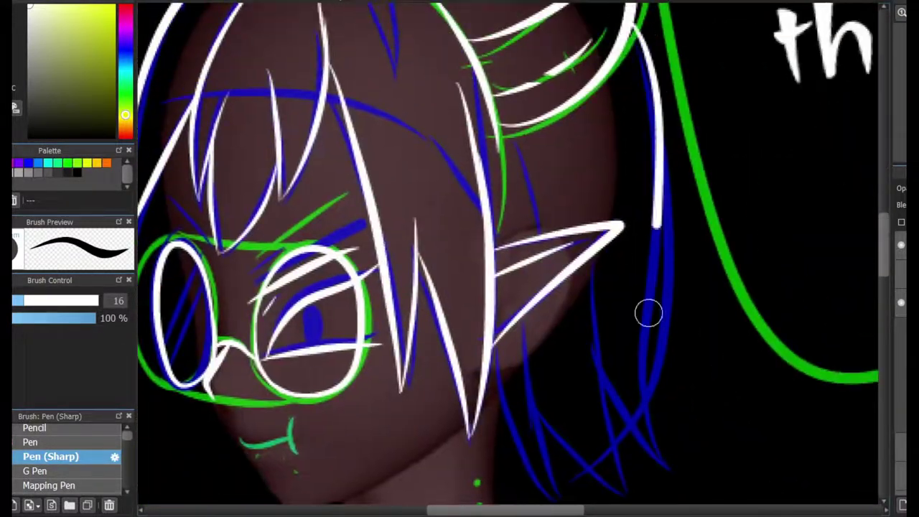
pyautogui.scroll(-2, 568, 276)
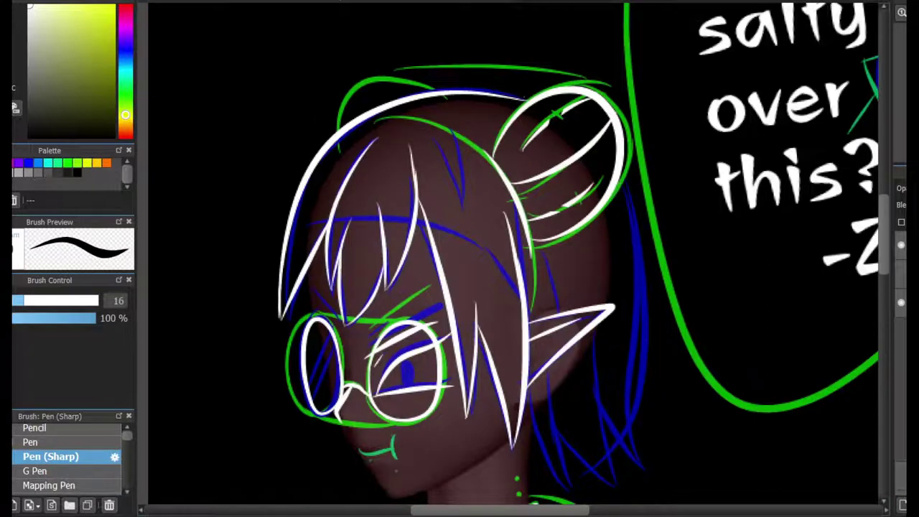
pyautogui.scroll(-1, 464, 113)
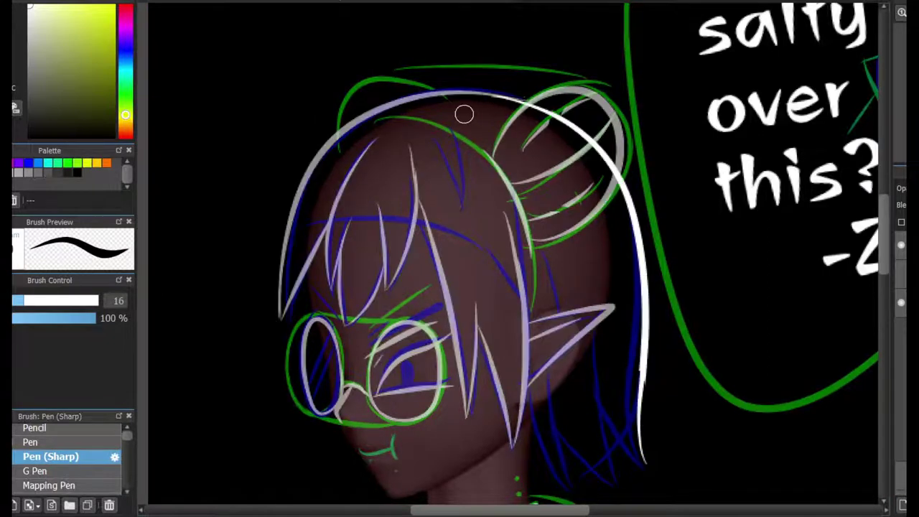
pyautogui.scroll(3, 603, 100)
pyautogui.press('e')
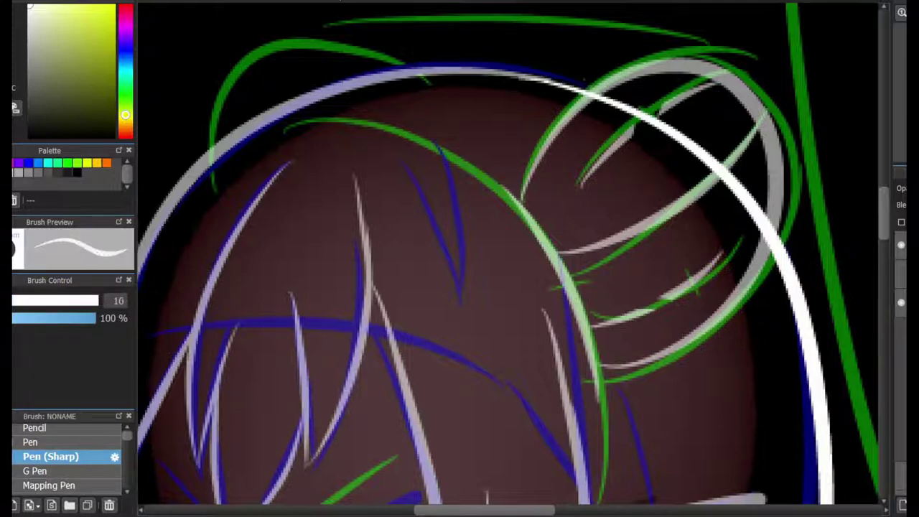
pyautogui.moveTo(621, 107)
pyautogui.mouseDown()
pyautogui.moveTo(663, 156)
pyautogui.moveTo(770, 239)
pyautogui.mouseUp()
pyautogui.press('b')
# Ink the small far hair bun in white above the crown, with a short strand line inside it
pyautogui.scroll(-1, 502, 258)
pyautogui.scroll(2, 390, 280)
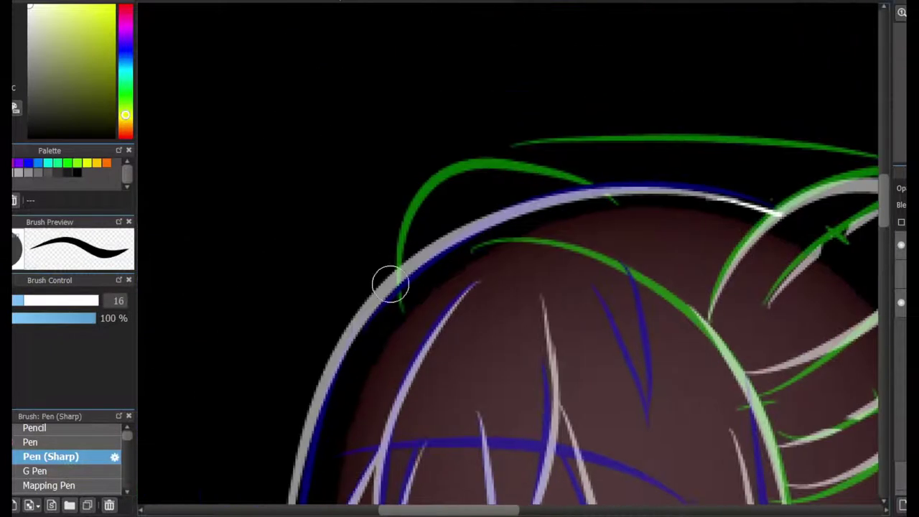
pyautogui.moveTo(596, 195)
pyautogui.mouseDown()
pyautogui.moveTo(386, 294)
pyautogui.moveTo(513, 164)
pyautogui.moveTo(607, 209)
pyautogui.mouseUp()
pyautogui.hotkey('ctrl', 'z')
pyautogui.press('e')
pyautogui.press('b')
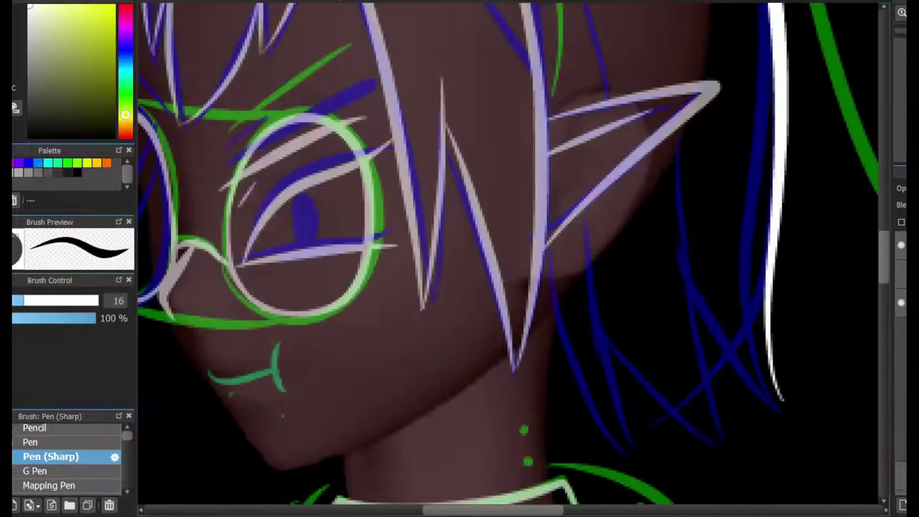
# Ink the jagged pointed hair locks in white at the nape, between the ear and the long rear outline
pyautogui.moveTo(682, 157); pyautogui.dragTo(760, 373)
pyautogui.hotkey('ctrl', 'z')
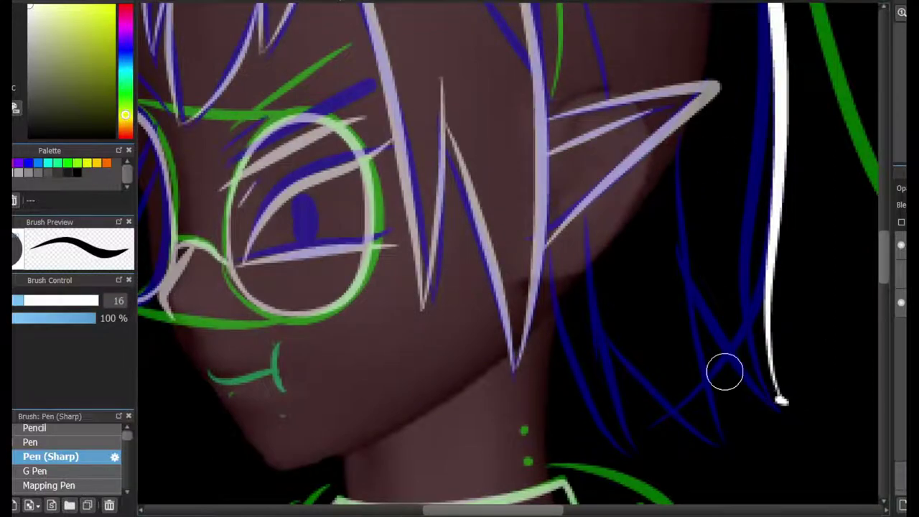
pyautogui.moveTo(677, 151)
pyautogui.mouseDown()
pyautogui.moveTo(707, 294)
pyautogui.moveTo(780, 400)
pyautogui.mouseUp()
pyautogui.moveTo(690, 247); pyautogui.dragTo(714, 433)
pyautogui.moveTo(540, 248)
pyautogui.mouseDown()
pyautogui.moveTo(608, 450)
pyautogui.moveTo(632, 466)
pyautogui.mouseUp()
pyautogui.moveTo(603, 204); pyautogui.dragTo(596, 309)
pyautogui.moveTo(718, 446); pyautogui.dragTo(605, 316)
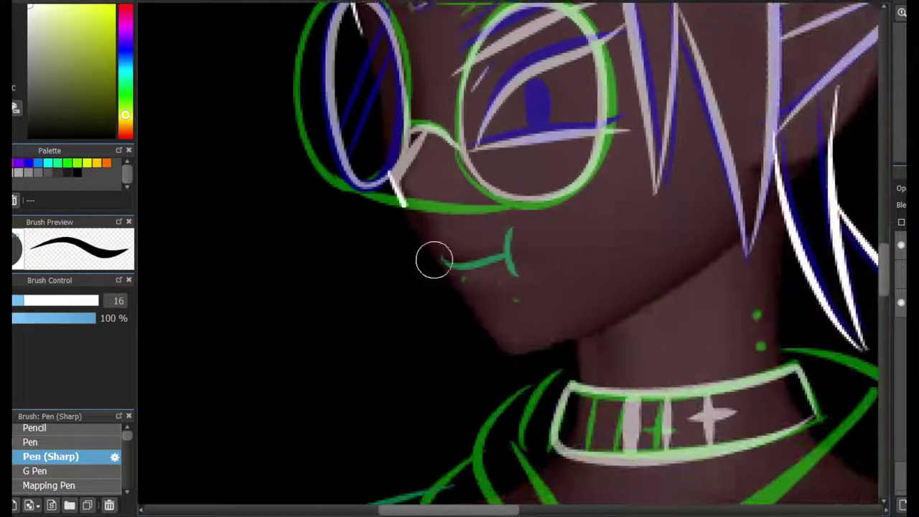
# Ink the face contour in white along the forehead, from the far lens to the chin, and back along the jaw
pyautogui.moveTo(388, 169)
pyautogui.mouseDown()
pyautogui.moveTo(500, 363)
pyautogui.moveTo(476, 295)
pyautogui.moveTo(502, 345)
pyautogui.mouseUp()
pyautogui.hotkey('ctrl', 'z')
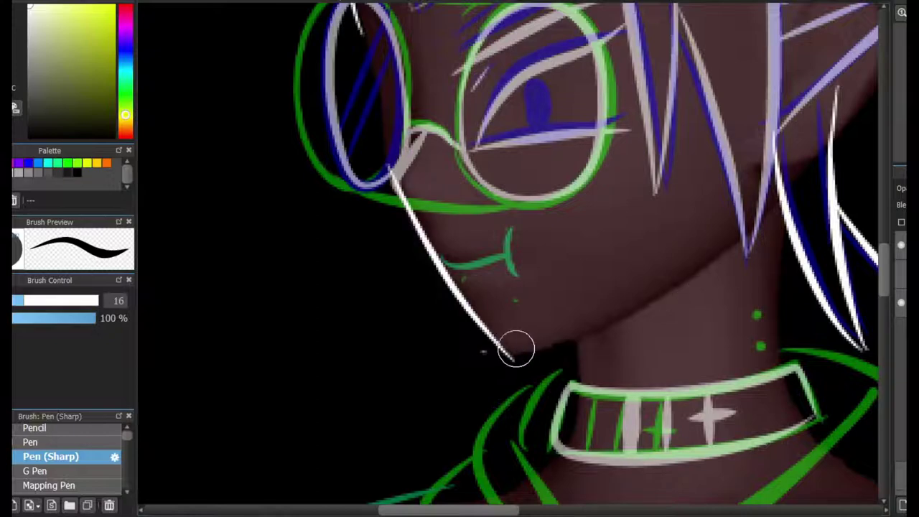
pyautogui.hotkey('ctrl', 'z')
pyautogui.moveTo(704, 300); pyautogui.dragTo(502, 356)
pyautogui.press('e')
pyautogui.scroll(5, 302, 251)
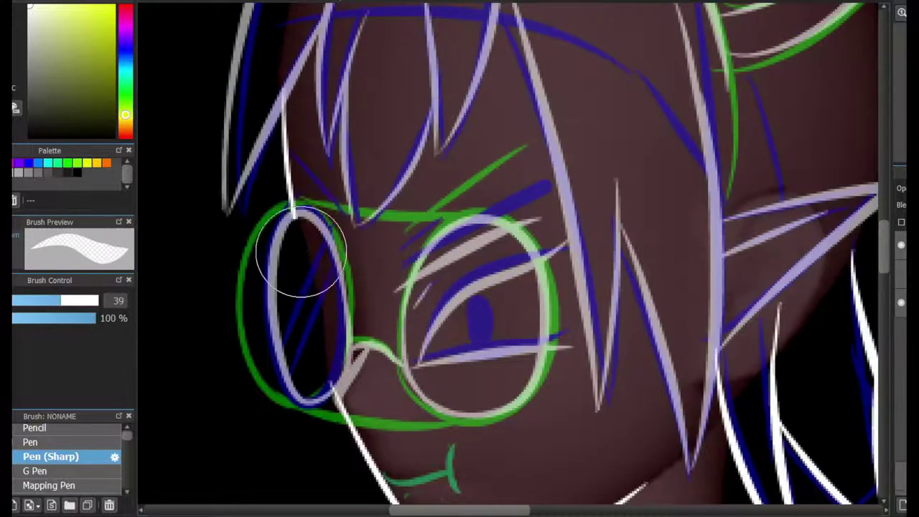
pyautogui.scroll(-5, 299, 229)
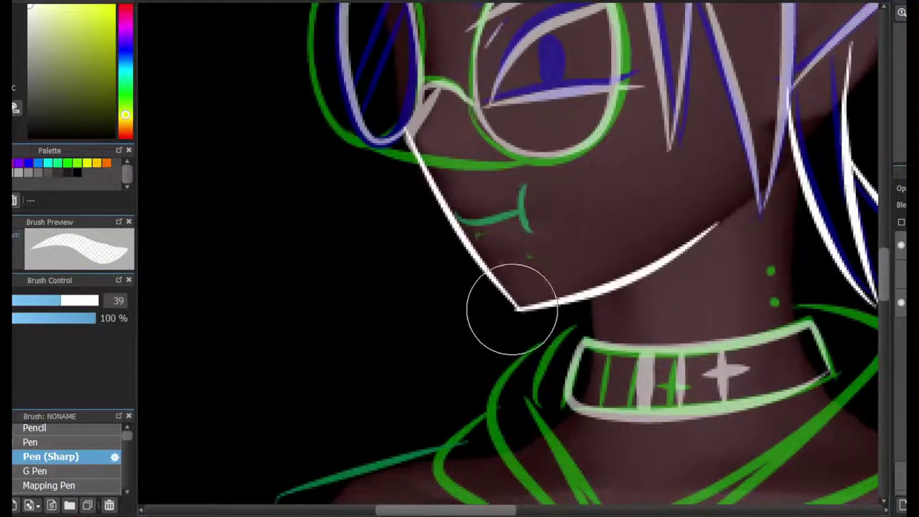
pyautogui.press('b')
# Ink the front and rear neck lines in white from the jaw and hair, curving past the choker onto the shoulders
pyautogui.scroll(2, 391, 134)
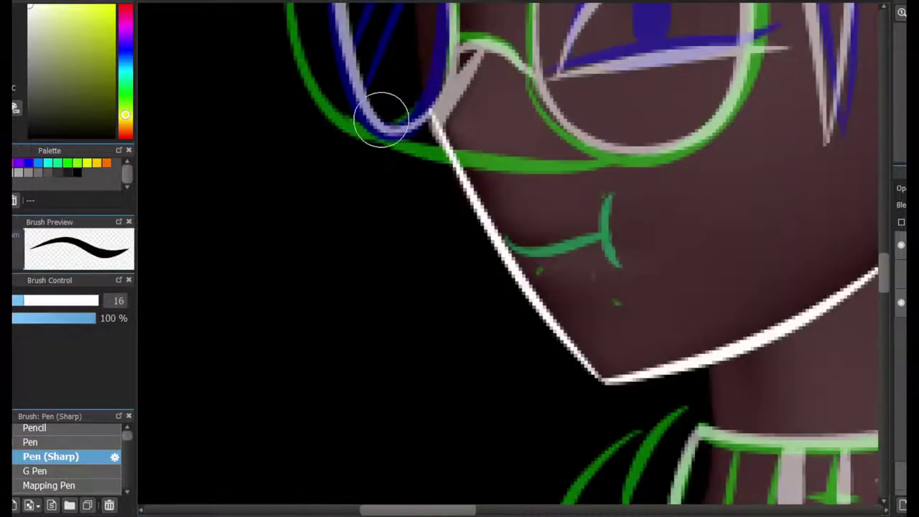
pyautogui.scroll(-3, 467, 160)
pyautogui.scroll(3, 467, 359)
pyautogui.scroll(-3, 467, 421)
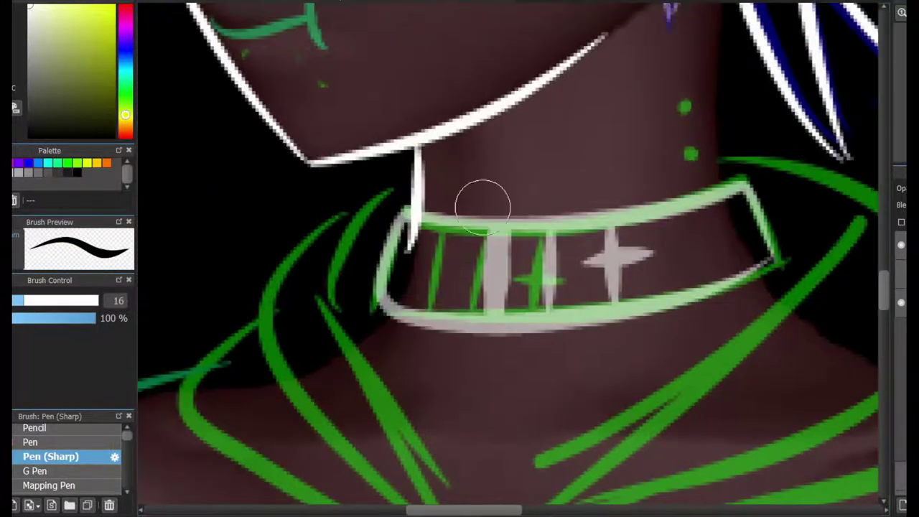
pyautogui.hotkey('ctrl', 'z')
pyautogui.moveTo(418, 145); pyautogui.dragTo(338, 370)
pyautogui.hotkey('ctrl', 'z')
pyautogui.scroll(2, 711, 227)
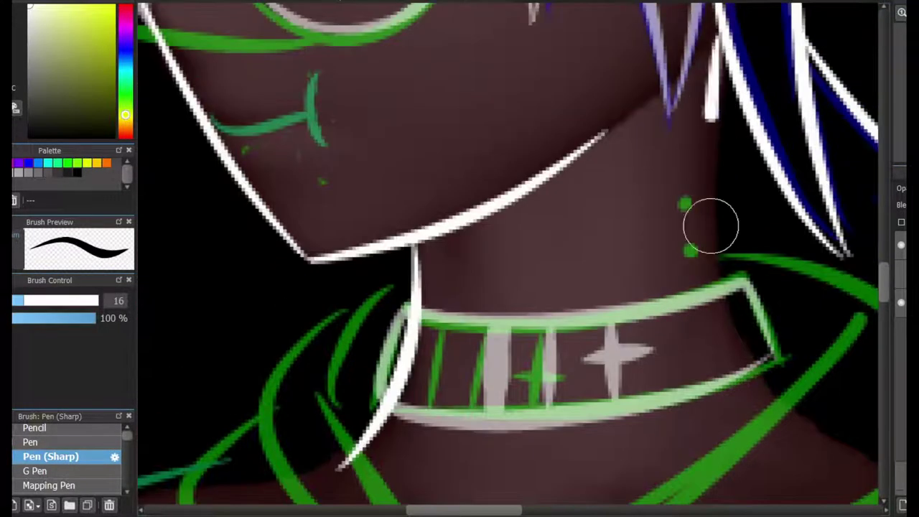
pyautogui.moveTo(718, 43); pyautogui.dragTo(790, 416)
pyautogui.hotkey('ctrl', 'z')
pyautogui.hotkey('ctrl', 'z')
pyautogui.moveTo(718, 43); pyautogui.dragTo(790, 415)
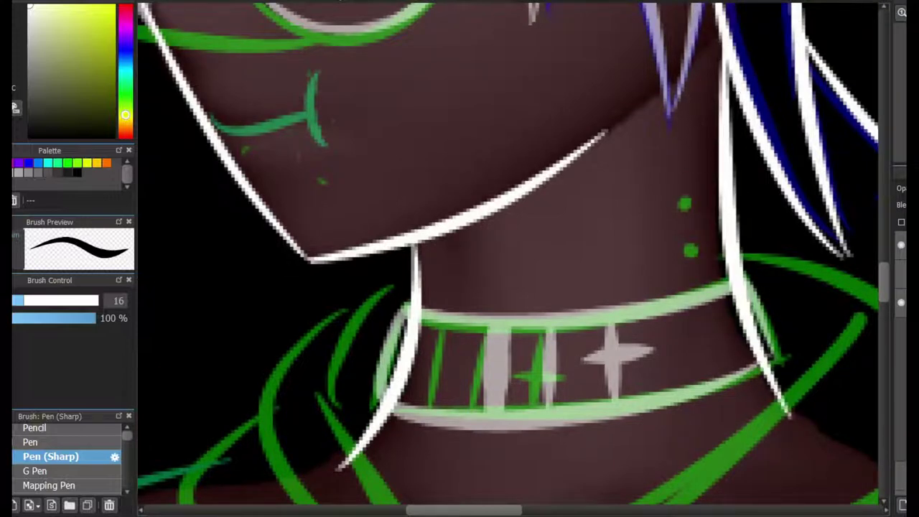
# Erase the parts of both neck lines that cross the choker band
pyautogui.press('e')
pyautogui.moveTo(411, 326); pyautogui.dragTo(388, 402)
pyautogui.hotkey('ctrl', 'z')
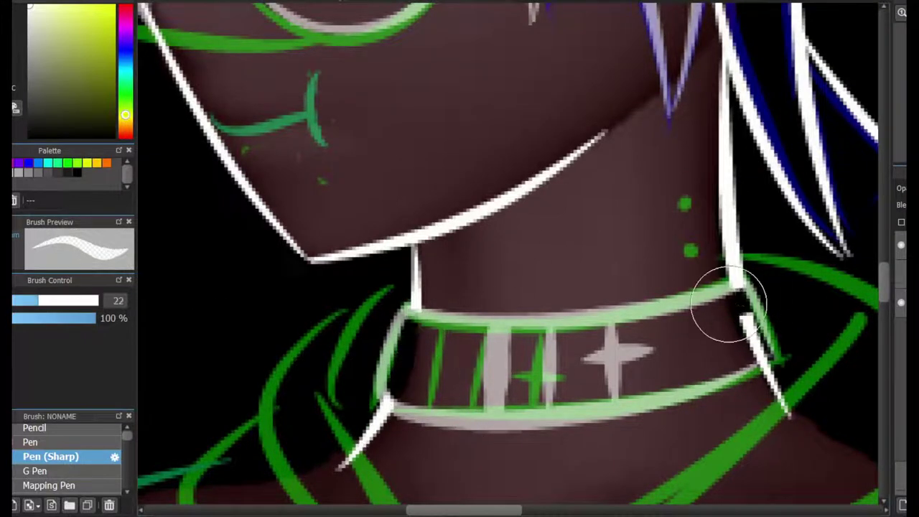
pyautogui.moveTo(729, 305)
pyautogui.mouseDown()
pyautogui.moveTo(764, 340)
pyautogui.moveTo(739, 364)
pyautogui.mouseUp()
pyautogui.press('b')
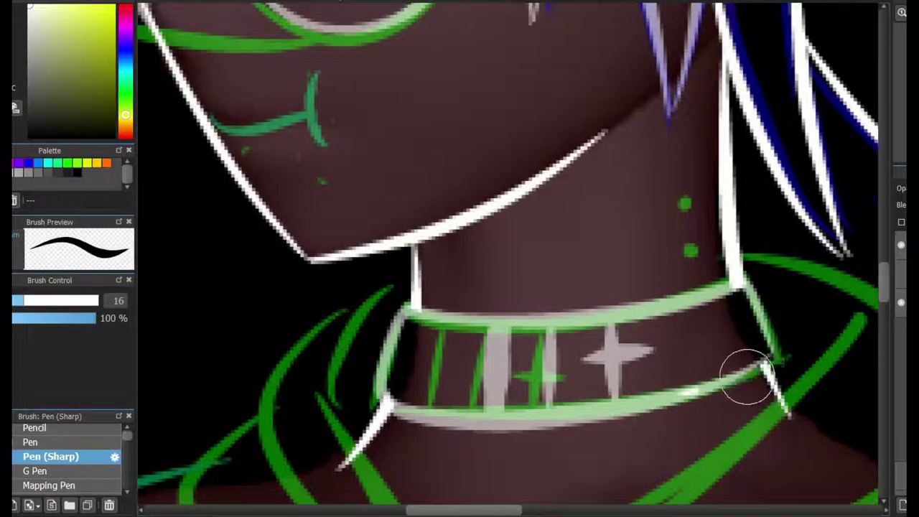
# Try a white diagonal stroke rising from the side lock above the pointed ear
pyautogui.scroll(-3, 749, 324)
pyautogui.scroll(2, 503, 216)
pyautogui.scroll(2, 503, 216)
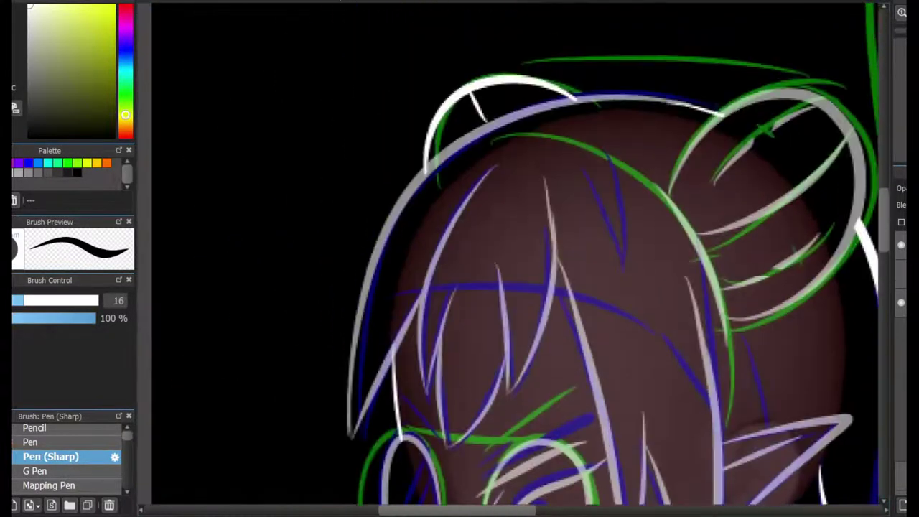
pyautogui.scroll(-5, 502, 259)
pyautogui.moveTo(589, 184); pyautogui.dragTo(747, 121)
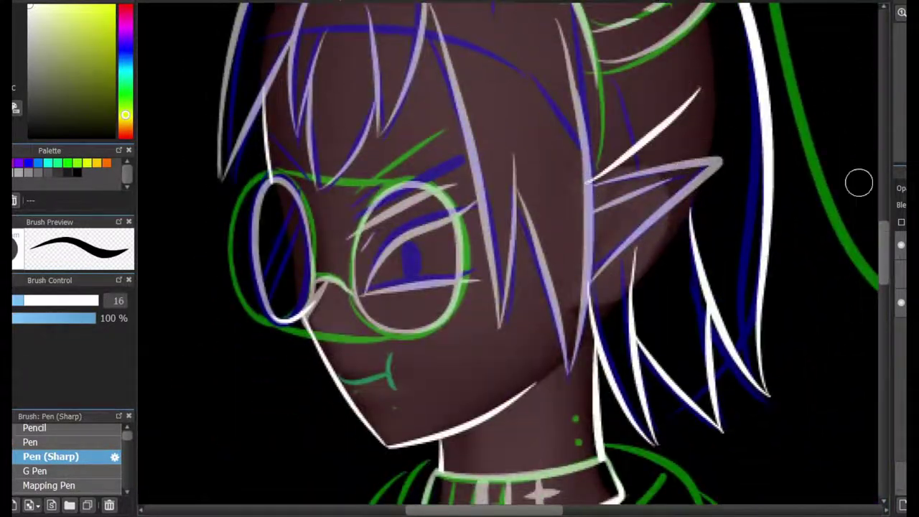
# Ink the speech bubble in white around the caption, with a zigzag notch at its upper edge, and erase overshooting line ends
pyautogui.scroll(-5, 859, 182)
pyautogui.scroll(3, 675, 213)
pyautogui.scroll(-3, 676, 214)
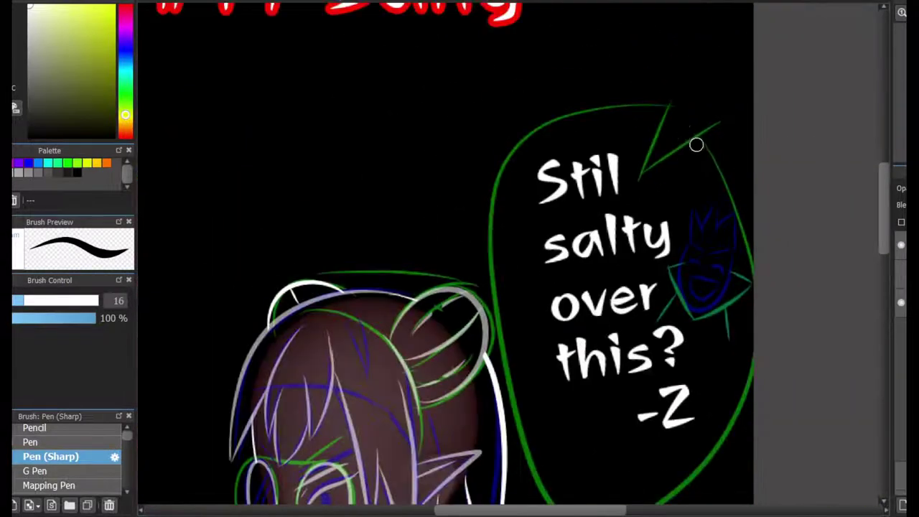
pyautogui.moveTo(733, 149); pyautogui.dragTo(751, 410)
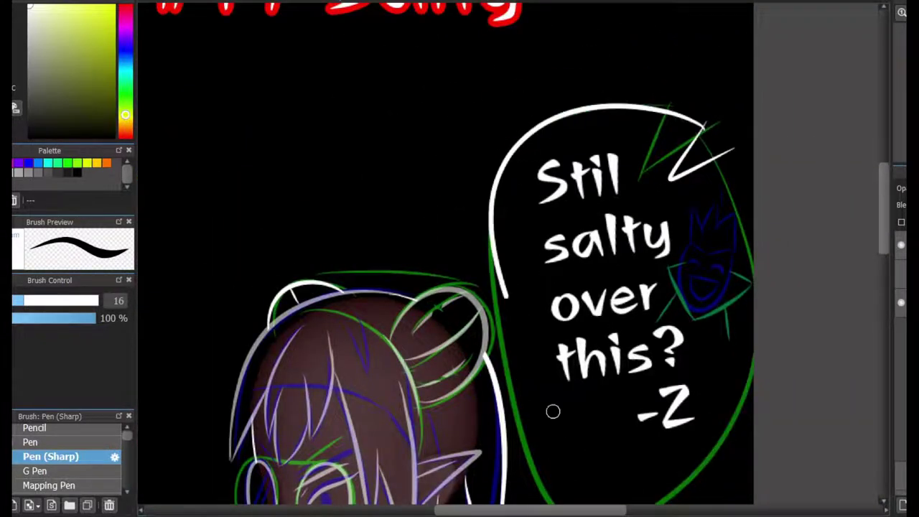
pyautogui.scroll(4, 734, 138)
pyautogui.press(']')
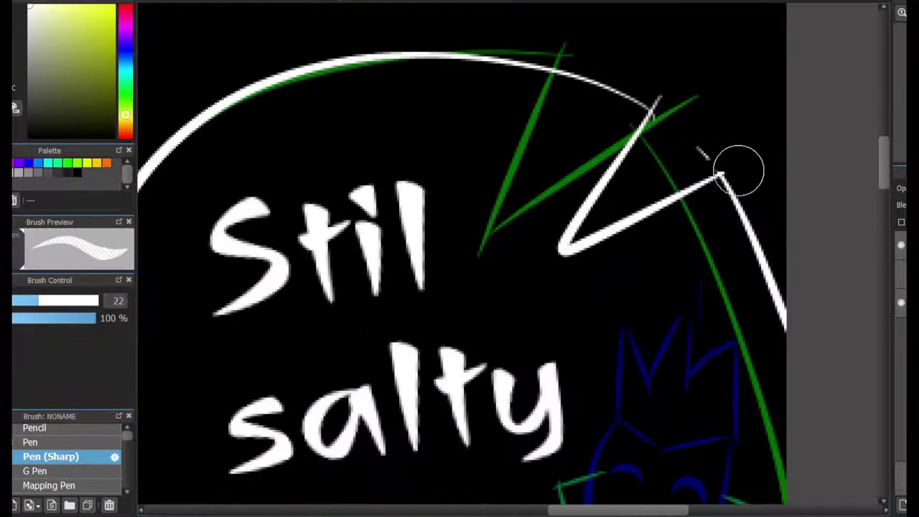
pyautogui.scroll(-4, 837, 187)
# Ink the sleeve cuff in white as a narrow upright rounded rectangle at the wrist of the crossed arm
pyautogui.scroll(-5, 837, 187)
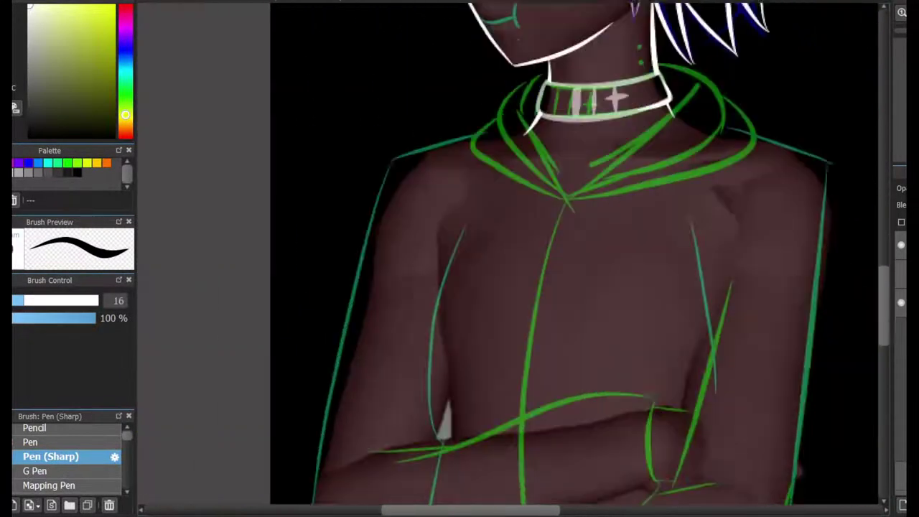
pyautogui.scroll(-1, 529, 15)
pyautogui.scroll(3, 474, 290)
pyautogui.scroll(-2, 474, 289)
pyautogui.moveTo(711, 169); pyautogui.dragTo(728, 155)
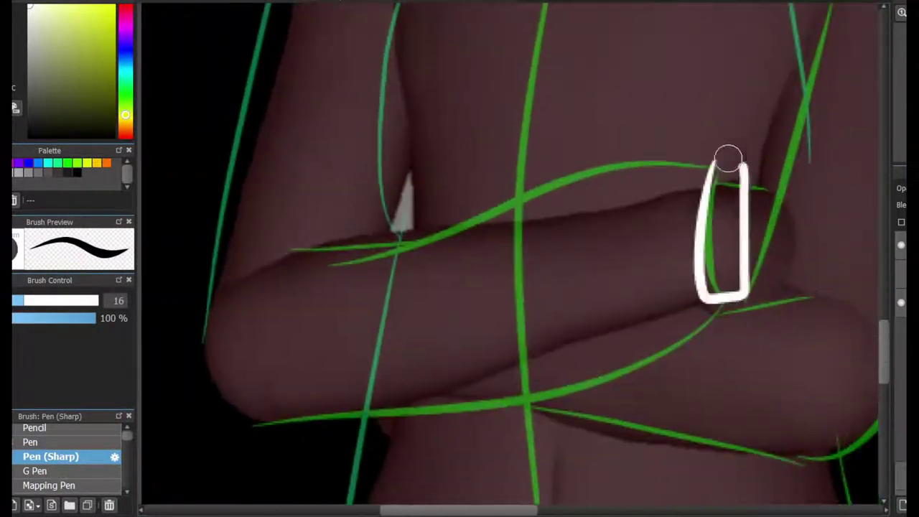
pyautogui.hotkey('ctrl', 'z')
pyautogui.hotkey('ctrl', 'y')
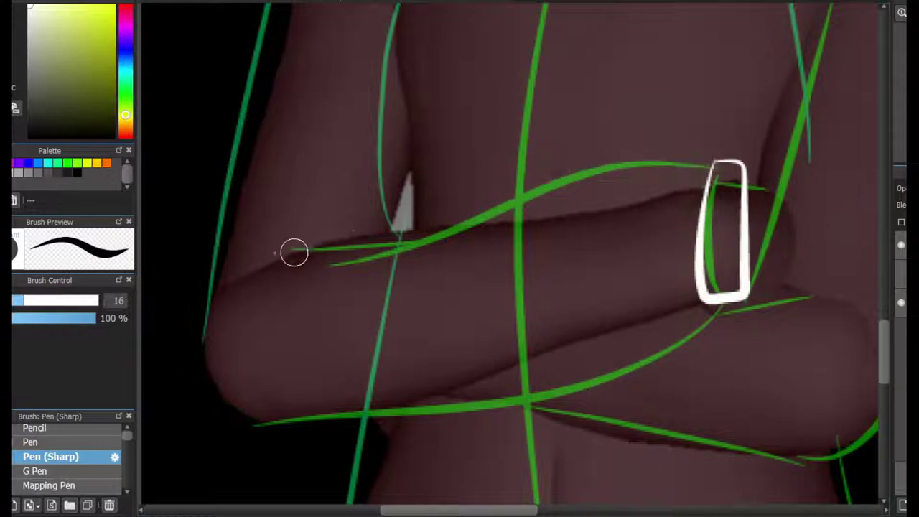
# Ink the front forearm's upper and lower sleeve edges in white, plus a short curve from the cuff across the other arm
pyautogui.moveTo(294, 252); pyautogui.dragTo(711, 164)
pyautogui.moveTo(714, 308); pyautogui.dragTo(284, 420)
pyautogui.hscroll(3, 482, 359)
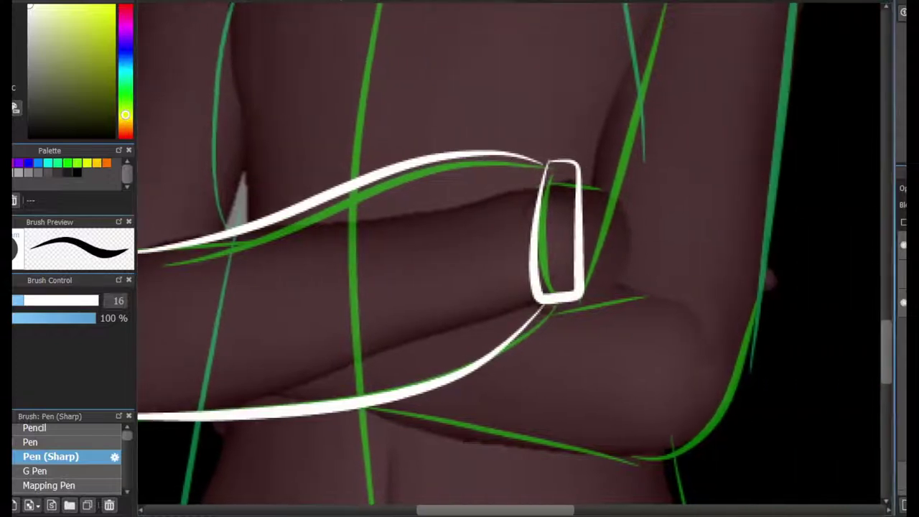
pyautogui.scroll(1, 584, 331)
pyautogui.moveTo(583, 330); pyautogui.dragTo(687, 344)
pyautogui.moveTo(583, 329); pyautogui.dragTo(702, 343)
# Ink the inner edge of the upper arm in white down to the cuff, with a short line joining it to the cuff
pyautogui.scroll(3, 622, 435)
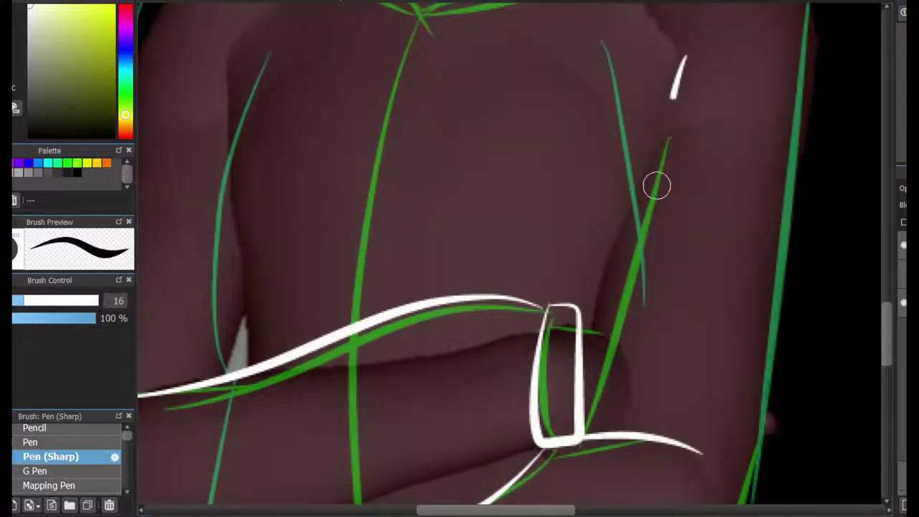
pyautogui.moveTo(657, 186); pyautogui.dragTo(605, 451)
pyautogui.scroll(1, 605, 452)
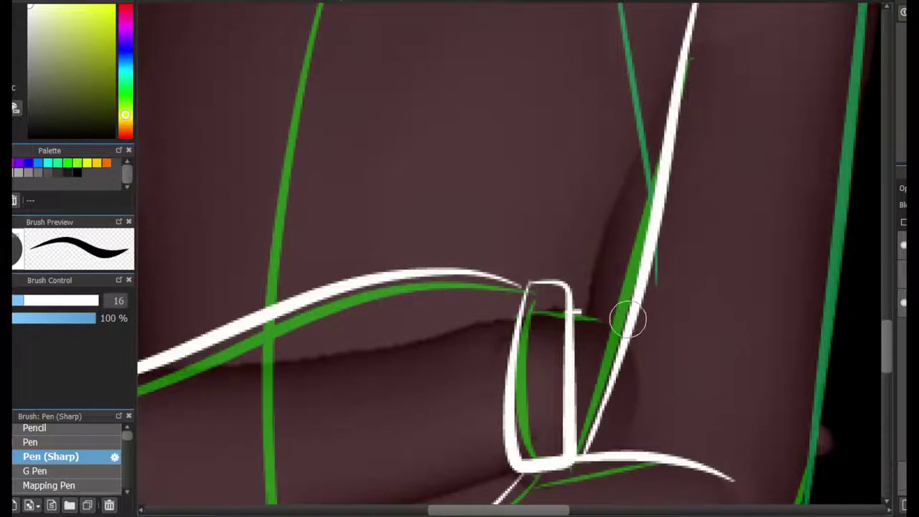
pyautogui.scroll(-4, 597, 113)
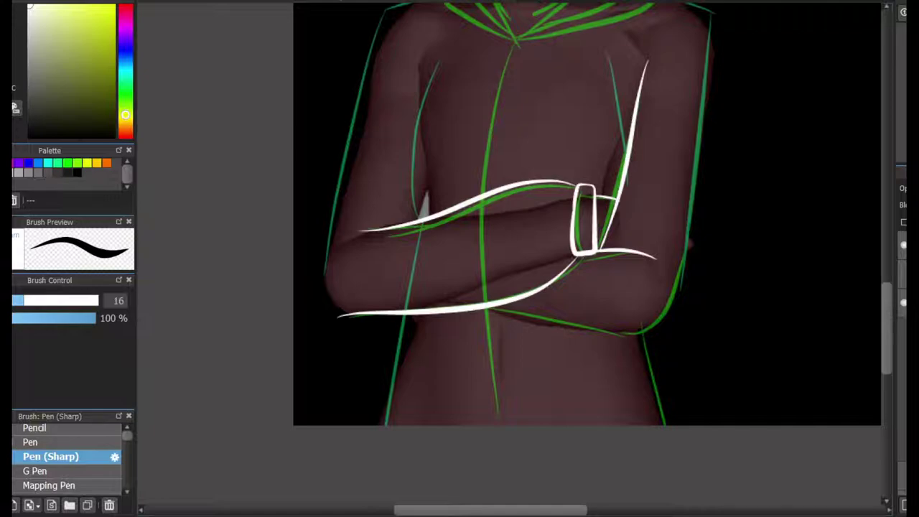
# Switch the pen color to bright red for the colored details
pyautogui.scroll(-1, 588, 216)
pyautogui.scroll(3, 587, 216)
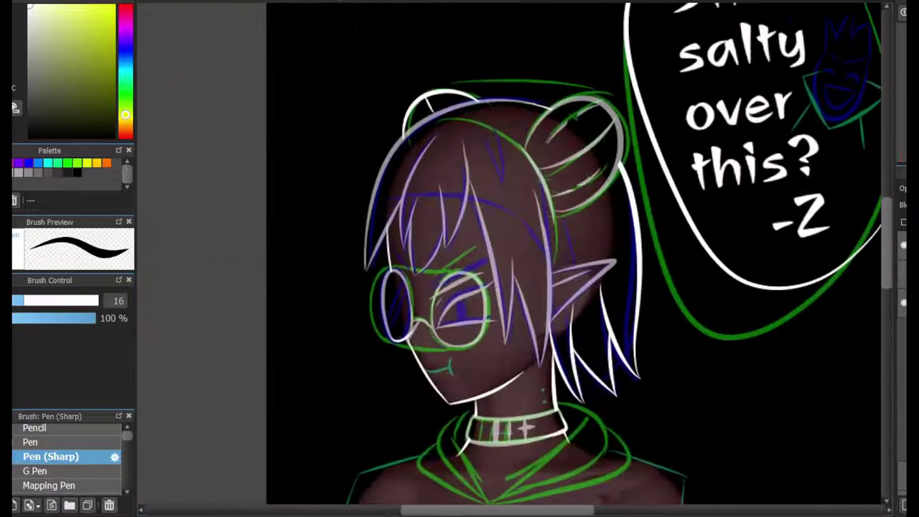
pyautogui.scroll(5, 395, 316)
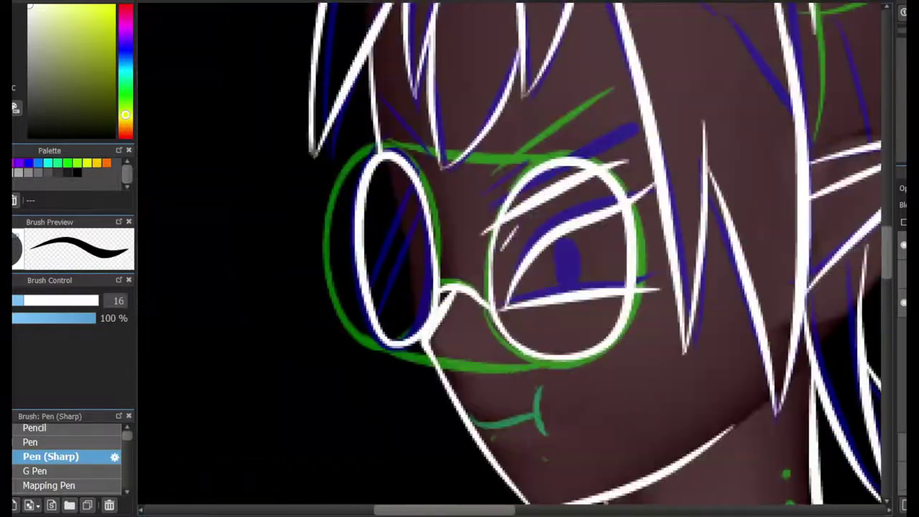
pyautogui.keyDown('alt'); pyautogui.click(524, 323); pyautogui.keyUp('alt')
pyautogui.scroll(3, 524, 322)
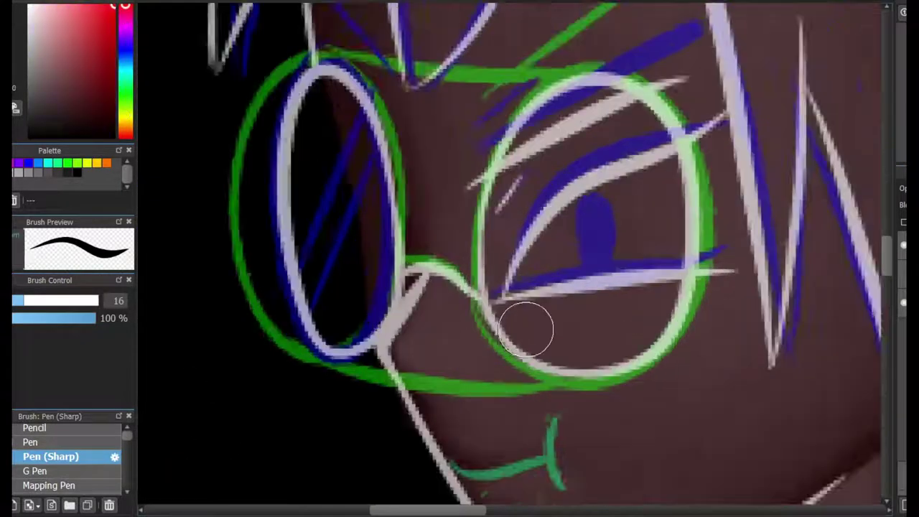
# Try painting a red ring-shaped iris over the blue sketch inside the visible eye
pyautogui.moveTo(604, 210)
pyautogui.mouseDown()
pyautogui.moveTo(589, 167)
pyautogui.moveTo(612, 154)
pyautogui.mouseUp()
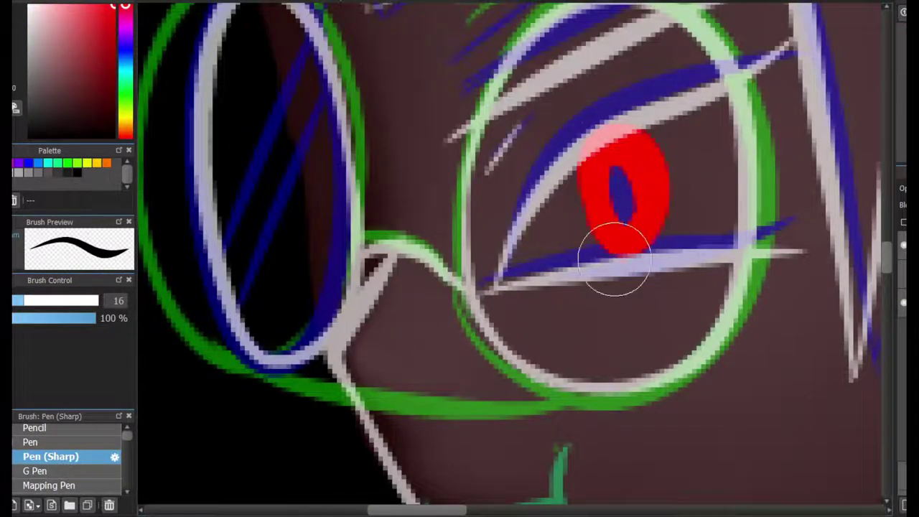
pyautogui.scroll(-5, 523, 190)
pyautogui.hotkey('ctrl', 'z')
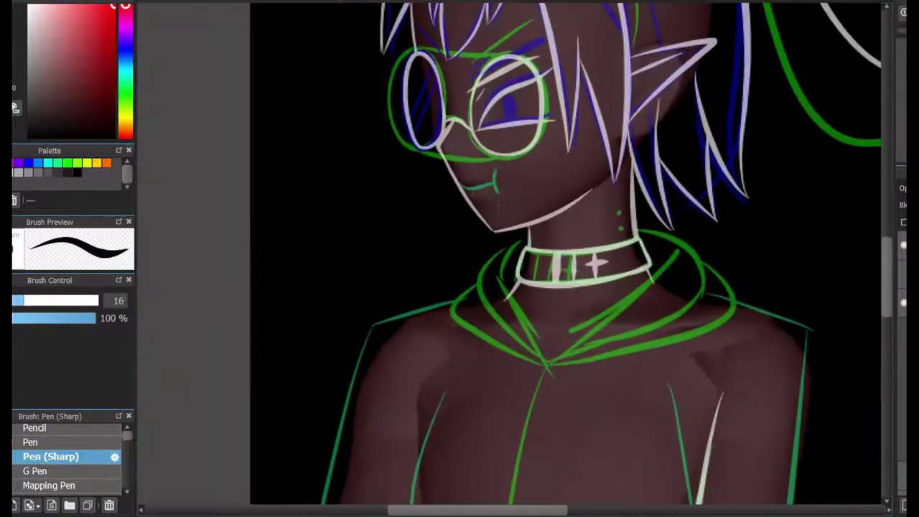
# Paint two small red dots, one above the other, on the side of the neck above the choker
pyautogui.scroll(3, 622, 230)
pyautogui.click(622, 229)
pyautogui.scroll(-3, 615, 270)
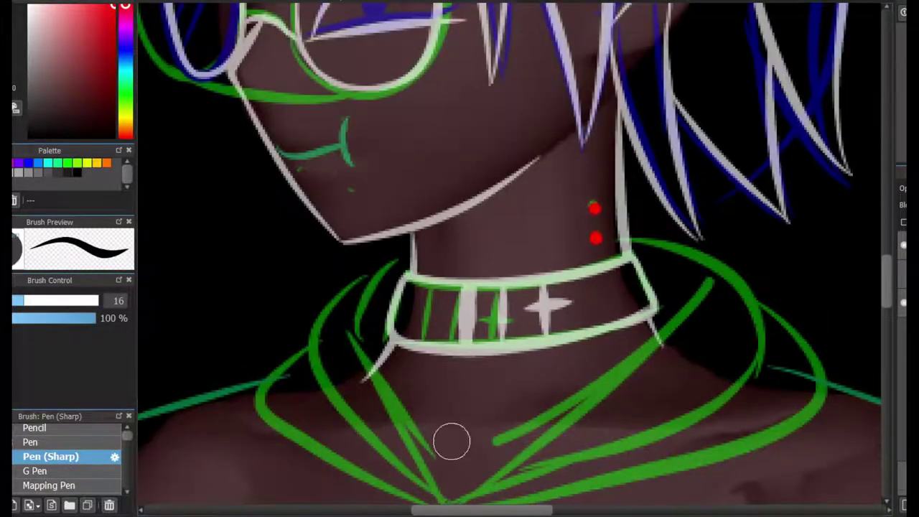
# Ink the hood's inner folds and outer edges in red, with tapered curves meeting in a V below the choker
pyautogui.scroll(-3, 455, 318)
pyautogui.moveTo(718, 77)
pyautogui.mouseDown()
pyautogui.moveTo(534, 267)
pyautogui.moveTo(460, 300)
pyautogui.mouseUp()
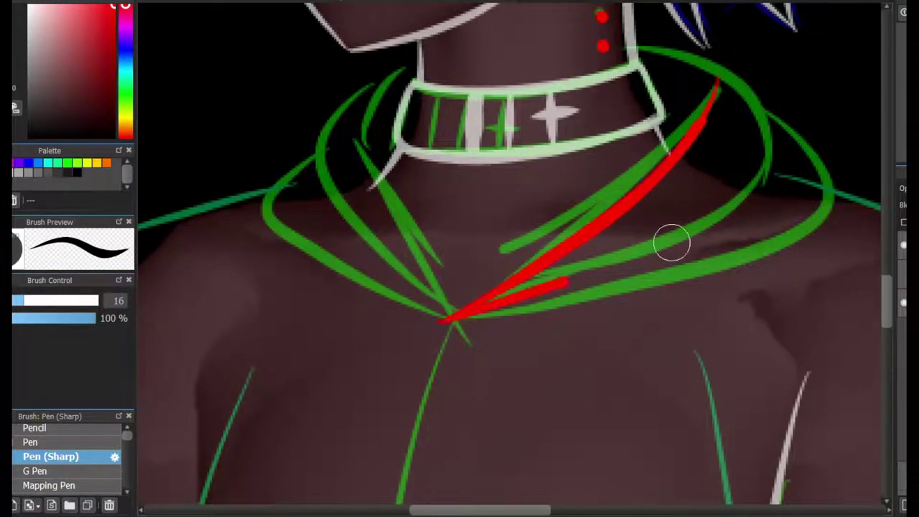
pyautogui.moveTo(522, 287)
pyautogui.mouseDown()
pyautogui.moveTo(437, 312)
pyautogui.moveTo(359, 102)
pyautogui.moveTo(445, 324)
pyautogui.moveTo(455, 323)
pyautogui.moveTo(591, 31)
pyautogui.moveTo(451, 312)
pyautogui.mouseUp()
pyautogui.hotkey('ctrl', 'z')
pyautogui.hotkey('ctrl', 'z')
pyautogui.hotkey('ctrl', 'z')
pyautogui.press(']')
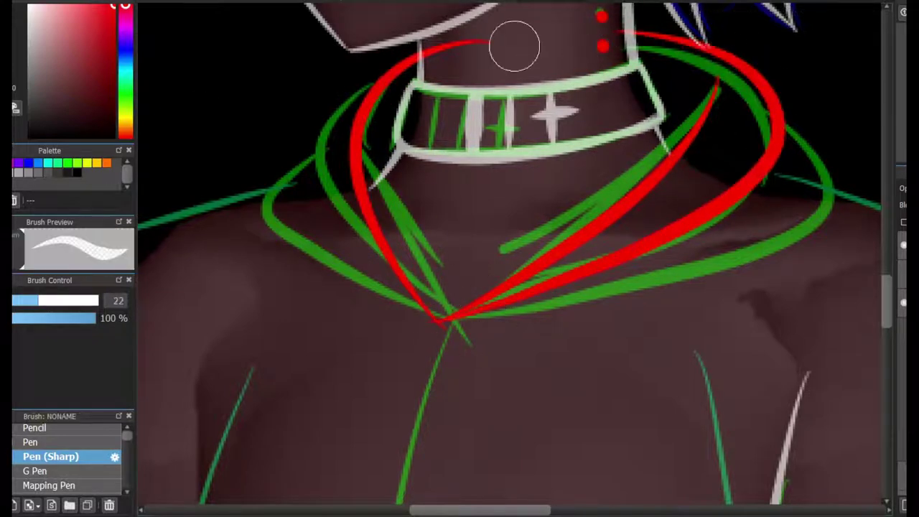
pyautogui.press('b')
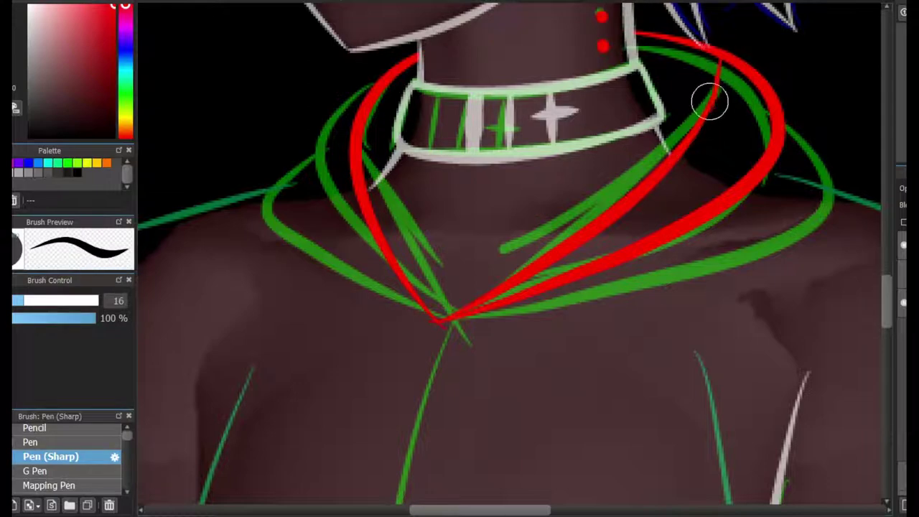
pyautogui.moveTo(833, 191); pyautogui.dragTo(447, 322)
pyautogui.hscroll(-2, 587, 462)
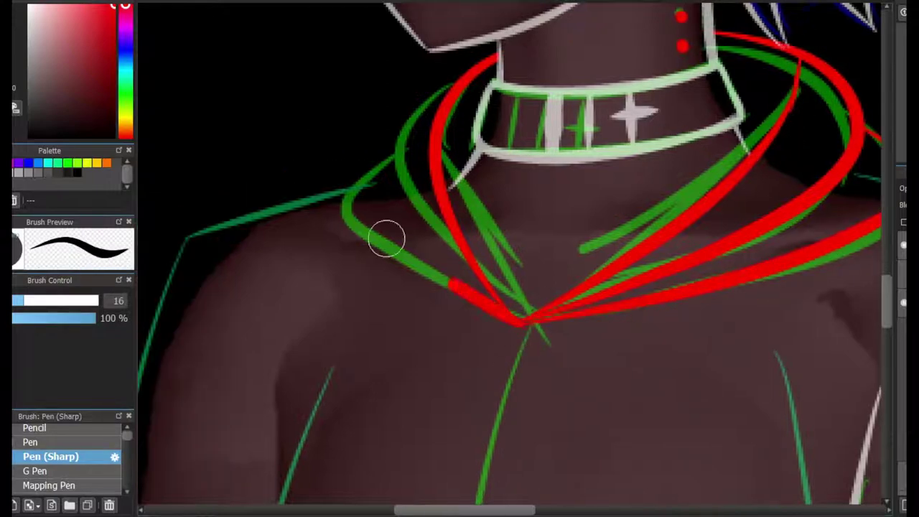
# Outline the shoulders, both outer sleeve edges and the underside of the lower crossed forearm with thin red lines
pyautogui.scroll(-3, 484, 486)
pyautogui.hscroll(3, 484, 486)
pyautogui.scroll(5, 617, 293)
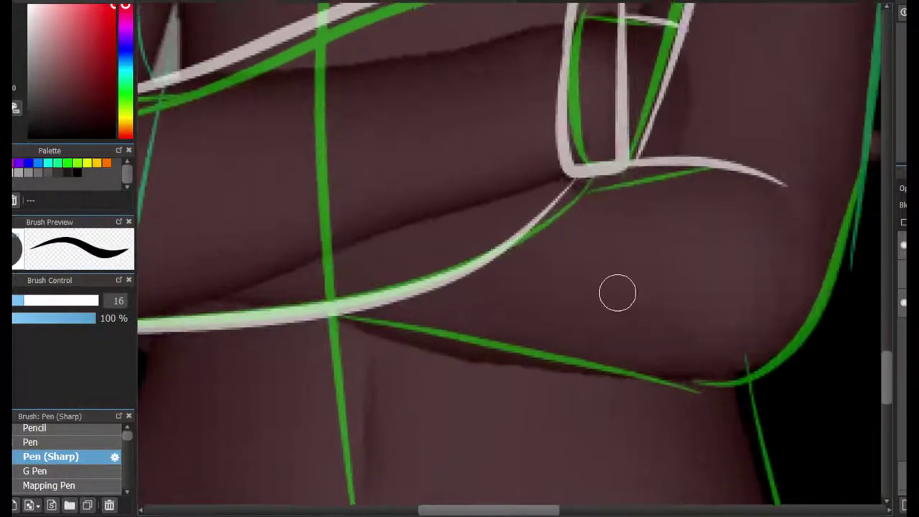
pyautogui.scroll(-4, 618, 293)
pyautogui.moveTo(684, 362)
pyautogui.mouseDown()
pyautogui.moveTo(718, 247)
pyautogui.moveTo(688, 36)
pyautogui.moveTo(711, 86)
pyautogui.moveTo(724, 47)
pyautogui.mouseUp()
pyautogui.hotkey('ctrl', 'z')
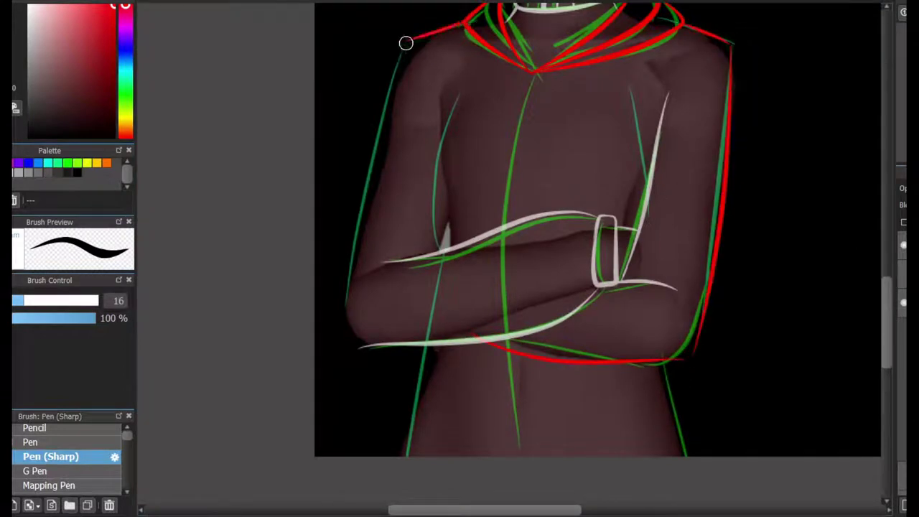
pyautogui.moveTo(406, 43); pyautogui.dragTo(392, 92)
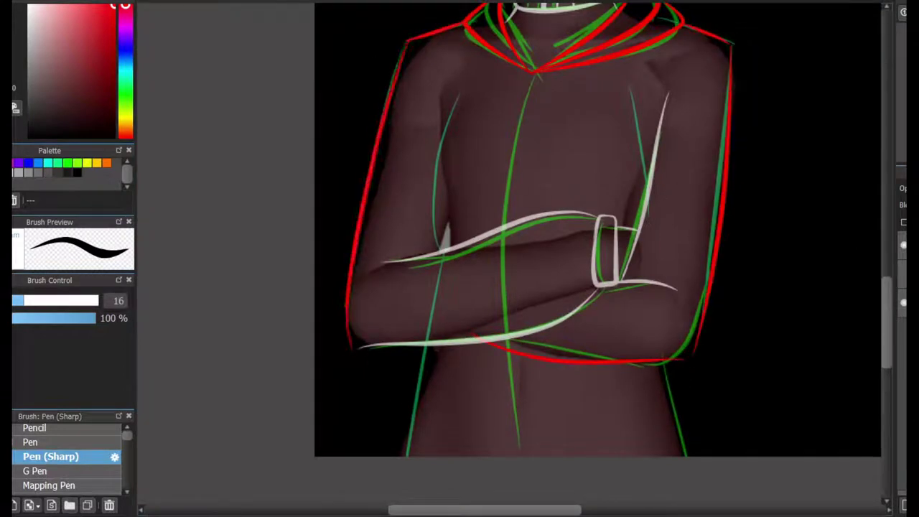
# Recolor the white inner-arm, crossed forearm and cuff lines red to match the sleeves
pyautogui.moveTo(667, 96)
pyautogui.mouseDown()
pyautogui.moveTo(619, 282)
pyautogui.moveTo(359, 348)
pyautogui.mouseUp()
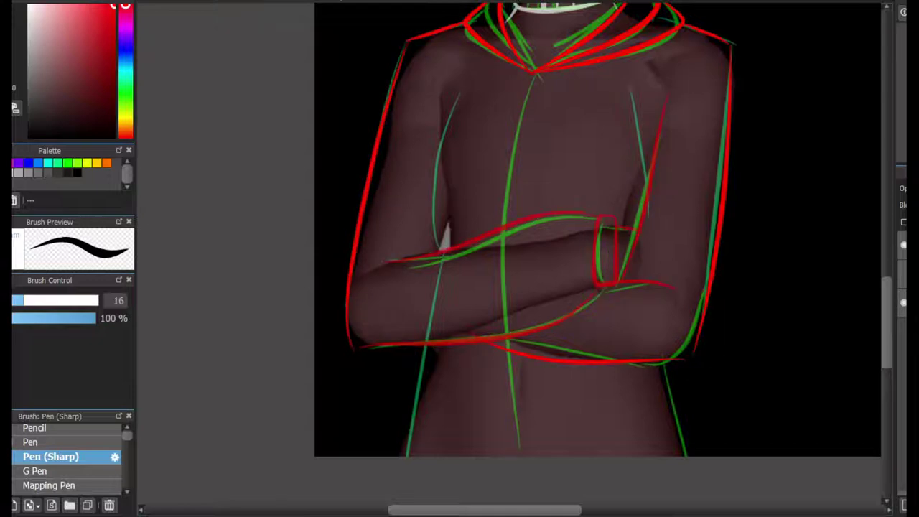
pyautogui.scroll(5, 571, 322)
pyautogui.scroll(-5, 589, 143)
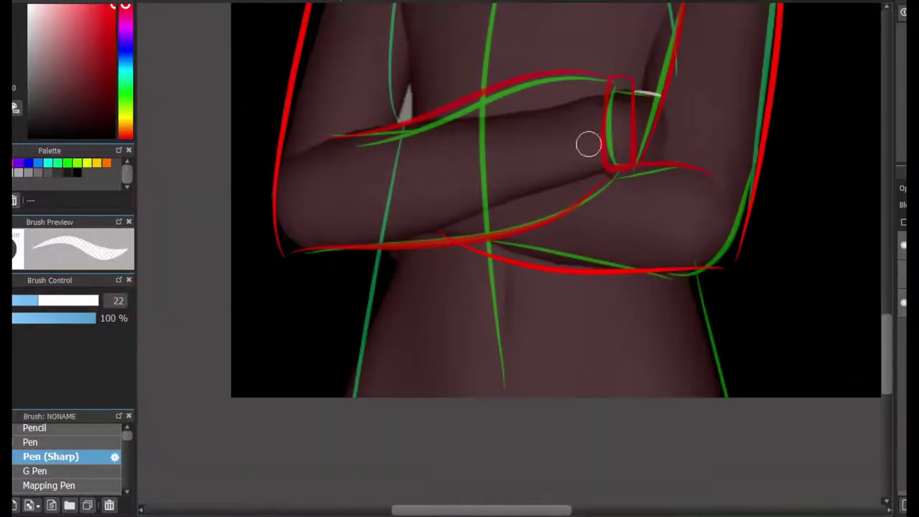
# Close the open line ends at both elbows with rounded red corners
pyautogui.scroll(5, 441, 215)
pyautogui.hscroll(5, 456, 425)
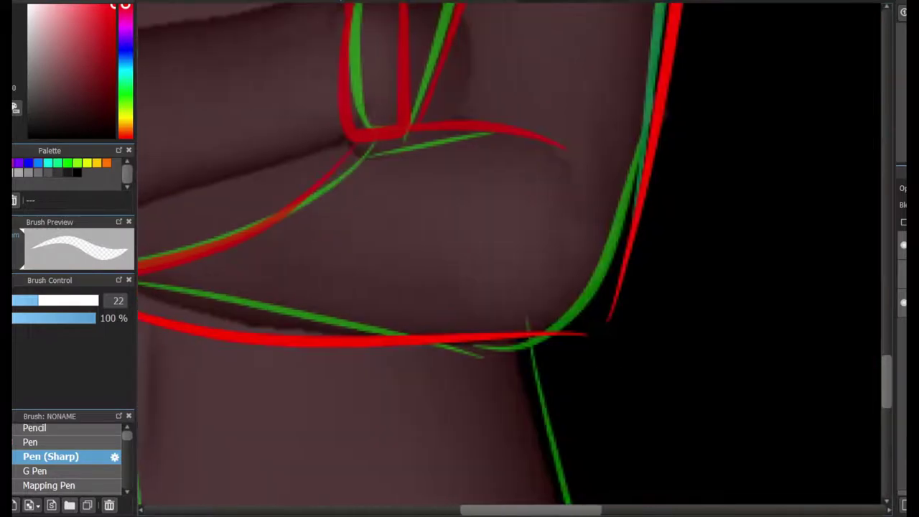
pyautogui.hscroll(-5, 581, 495)
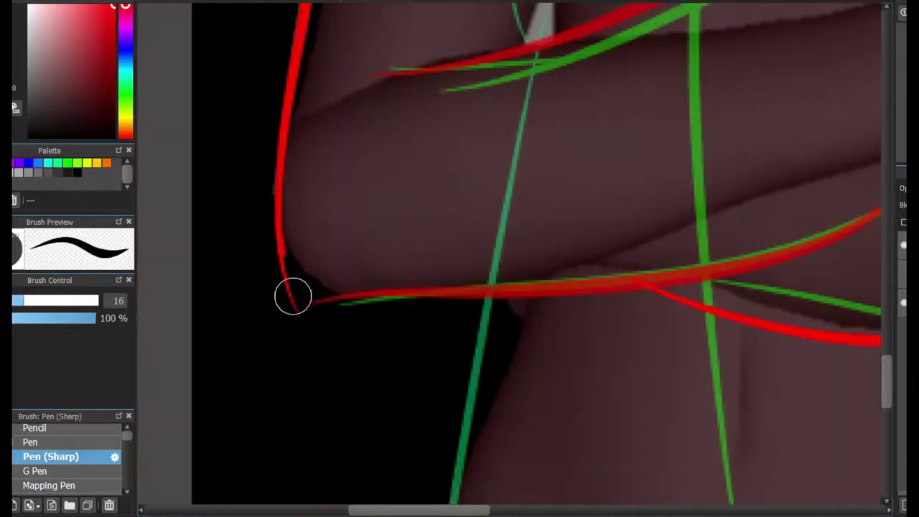
pyautogui.moveTo(350, 305); pyautogui.dragTo(278, 246)
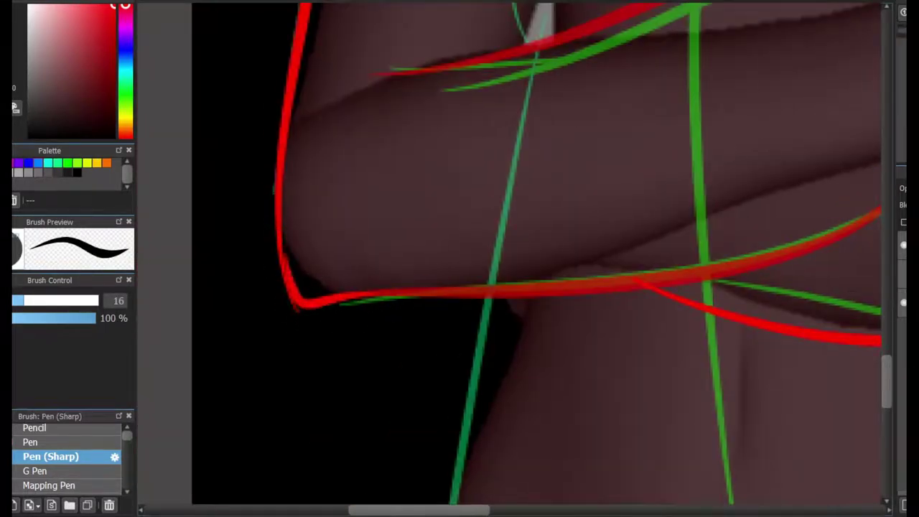
pyautogui.scroll(-2, 468, 222)
pyautogui.hscroll(10, 415, 479)
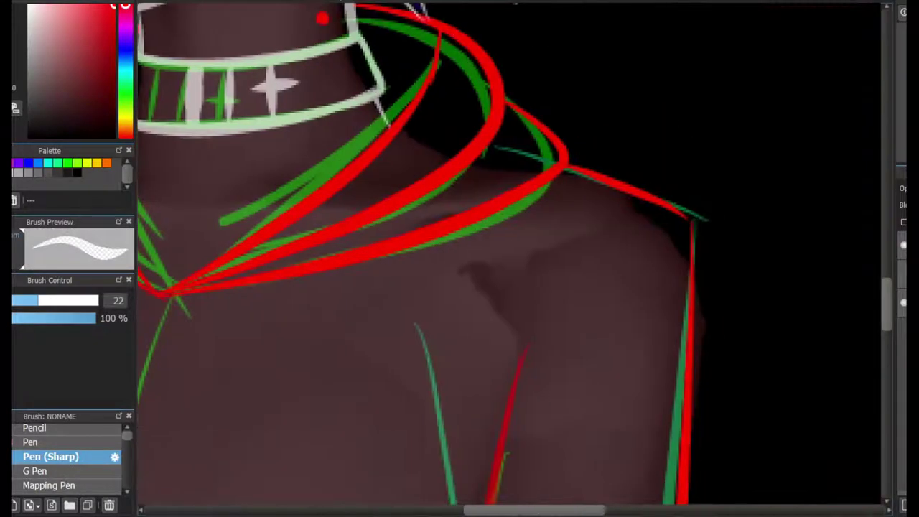
# Paint a small red ring-shaped iris with an open center inside the visible eye
pyautogui.scroll(2, 691, 236)
pyautogui.scroll(3, 752, 215)
pyautogui.scroll(5, 523, 117)
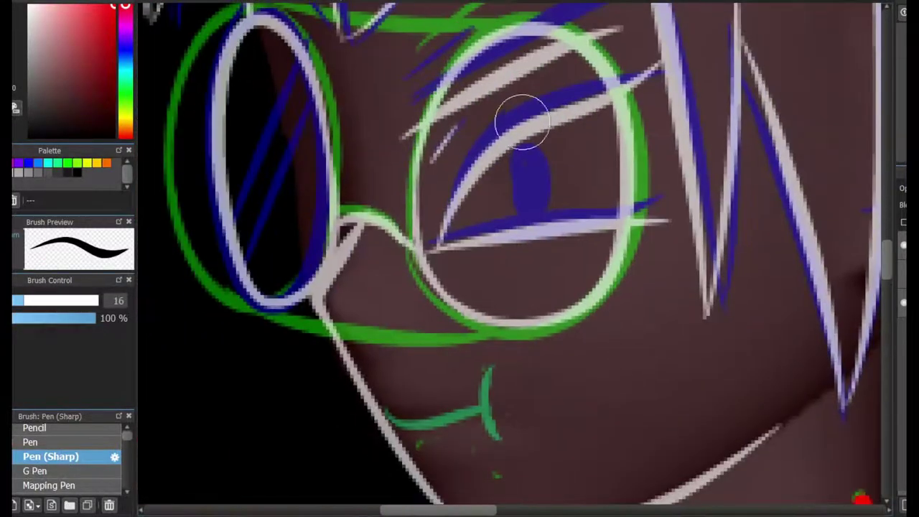
pyautogui.moveTo(519, 259)
pyautogui.mouseDown()
pyautogui.moveTo(570, 249)
pyautogui.moveTo(538, 219)
pyautogui.mouseUp()
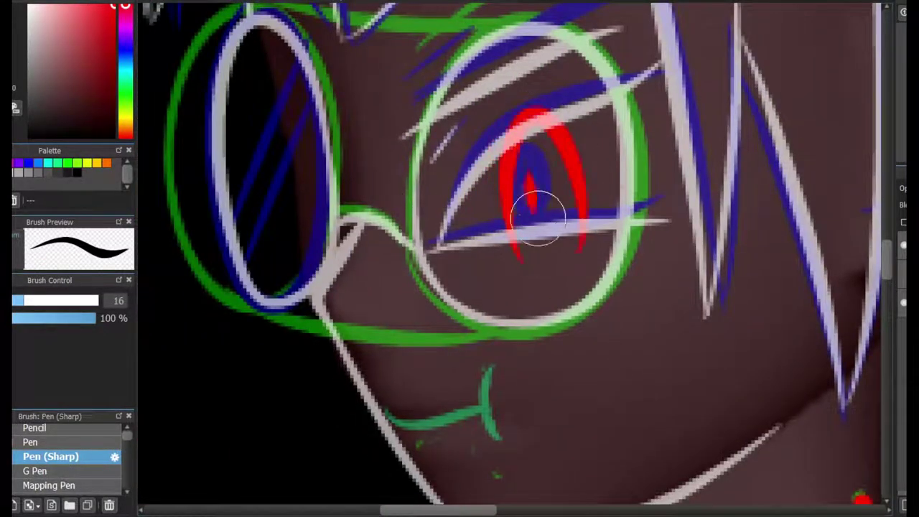
pyautogui.moveTo(525, 260); pyautogui.dragTo(507, 174)
pyautogui.press(']')
pyautogui.hotkey('ctrl', 'z')
pyautogui.hotkey('ctrl', 'z')
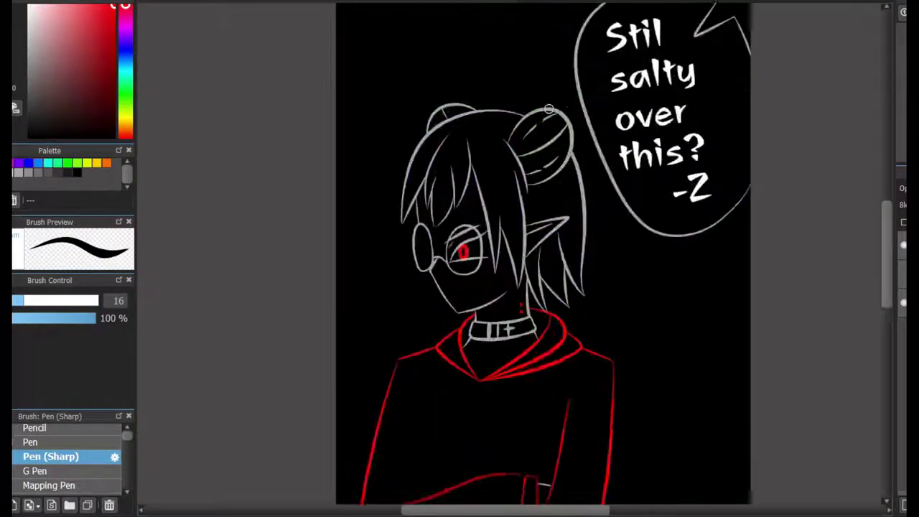
# Examine the whole line art with and without the colored sketch beneath it
pyautogui.scroll(-1, 549, 108)
pyautogui.scroll(3, 589, 353)
pyautogui.scroll(-5, 589, 353)
pyautogui.scroll(-3, 589, 353)
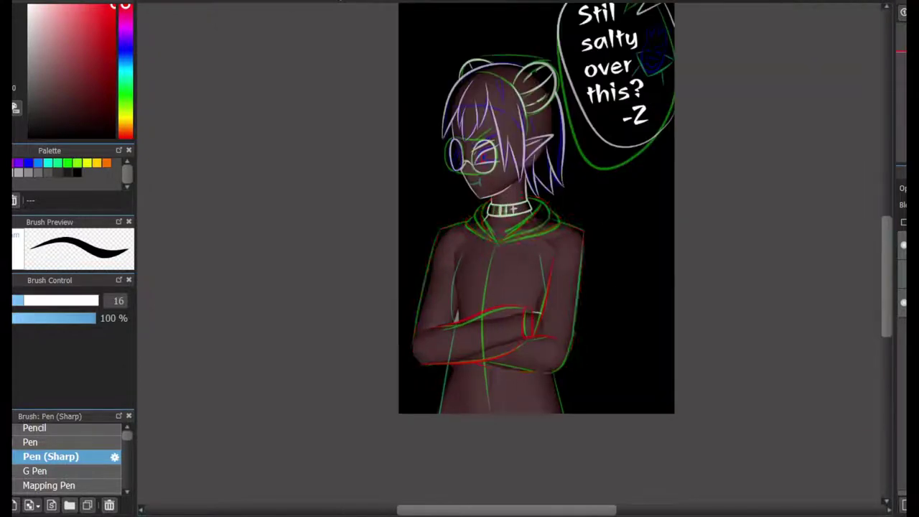
pyautogui.scroll(5, 722, 379)
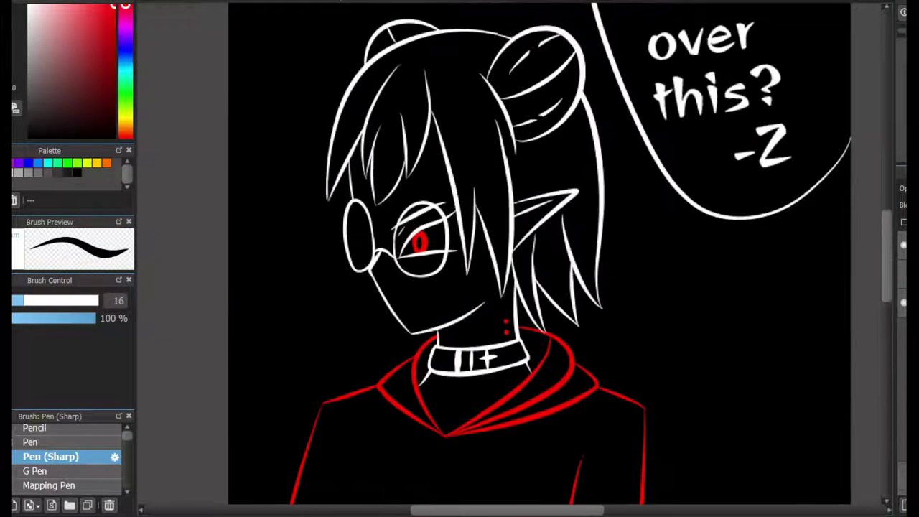
pyautogui.scroll(3, 535, 251)
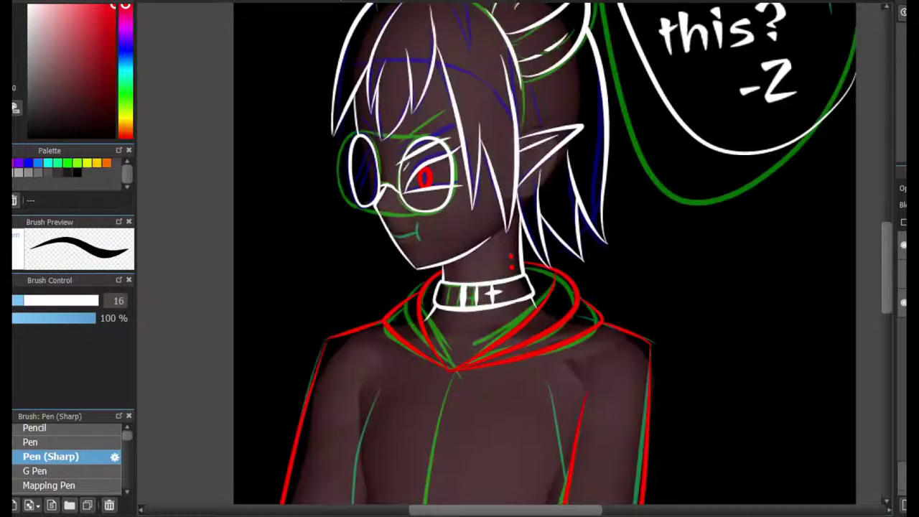
# Ink the hoodie's front center line and the crease lines near both armpits and shoulders in red
pyautogui.scroll(-5, 467, 140)
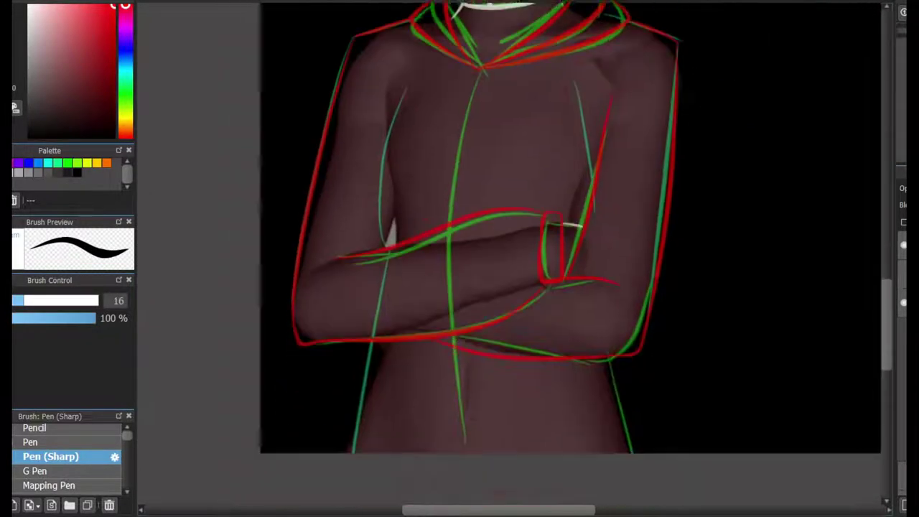
pyautogui.moveTo(486, 48)
pyautogui.mouseDown()
pyautogui.moveTo(474, 316)
pyautogui.moveTo(465, 329)
pyautogui.mouseUp()
pyautogui.scroll(2, 446, 145)
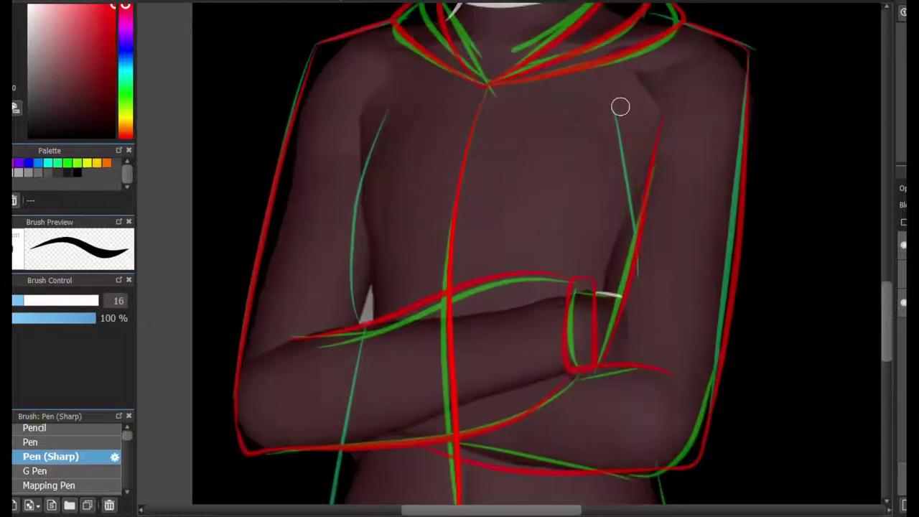
pyautogui.moveTo(620, 105); pyautogui.dragTo(634, 230)
pyautogui.moveTo(385, 114); pyautogui.dragTo(358, 320)
pyautogui.scroll(3, 345, 222)
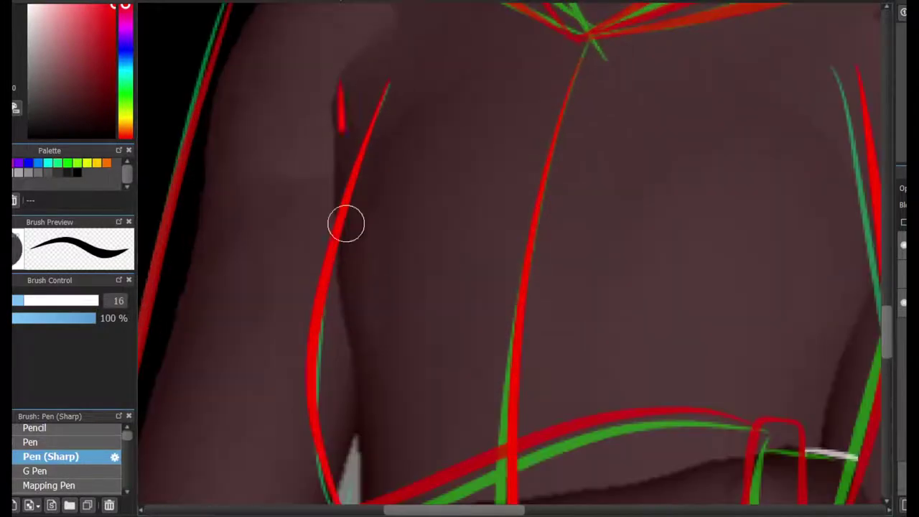
pyautogui.scroll(-3, 345, 222)
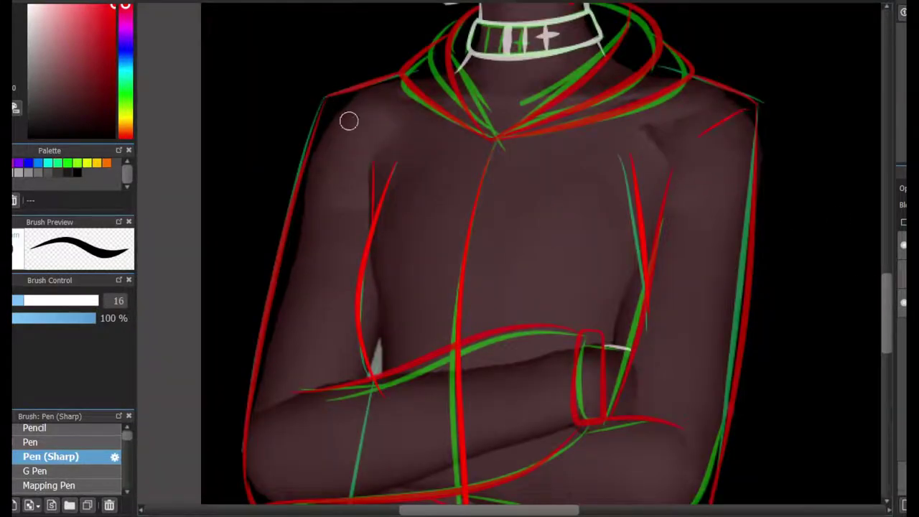
# Ink both sides of the waist in red to the canvas edge and erase the center line where it crosses the forearms
pyautogui.scroll(-5, 800, 166)
pyautogui.moveTo(338, 271); pyautogui.dragTo(304, 427)
pyautogui.moveTo(655, 302); pyautogui.dragTo(691, 427)
pyautogui.press(']')
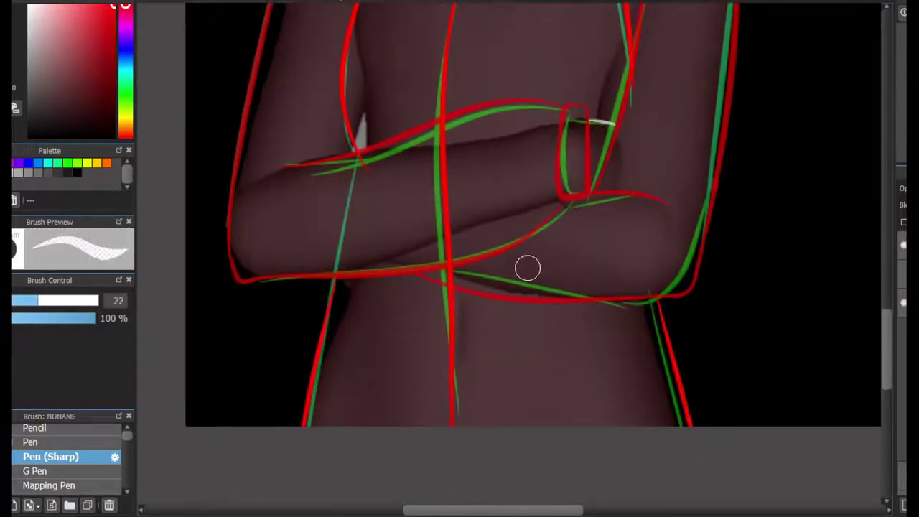
pyautogui.scroll(2, 671, 293)
pyautogui.hscroll(-3, 547, 498)
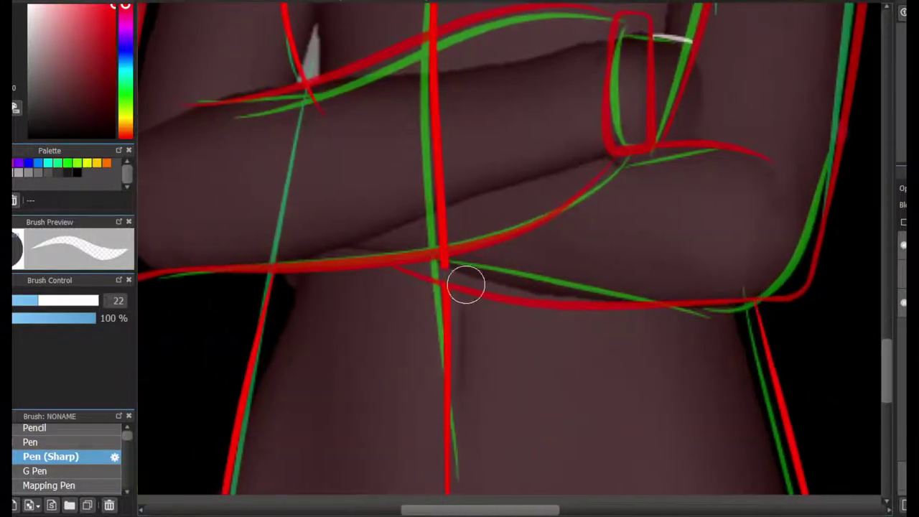
pyautogui.scroll(5, 451, 220)
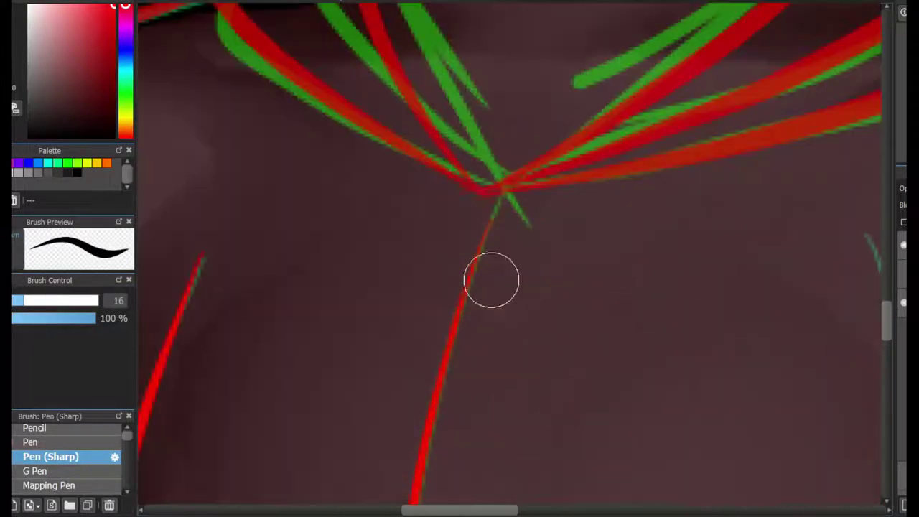
pyautogui.moveTo(492, 280); pyautogui.dragTo(503, 252)
pyautogui.hotkey('ctrl', 'z')
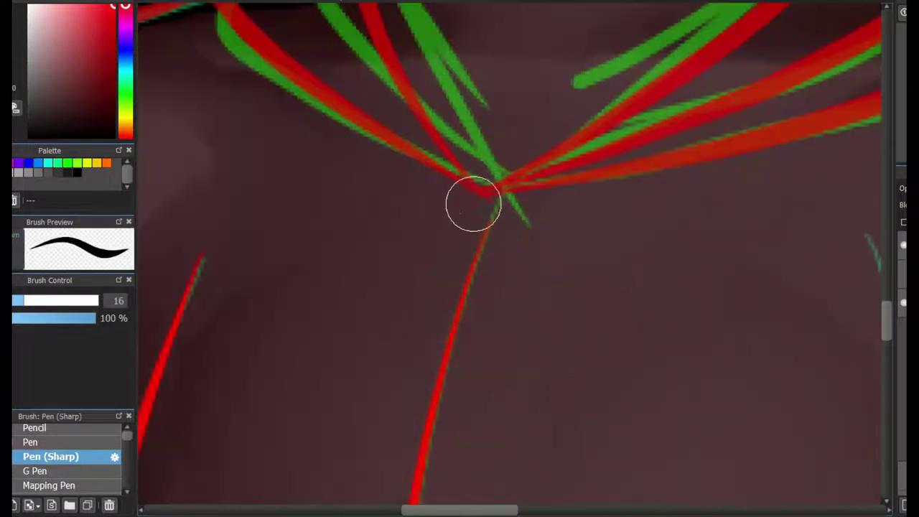
pyautogui.moveTo(472, 201)
pyautogui.mouseDown()
pyautogui.moveTo(477, 352)
pyautogui.moveTo(489, 194)
pyautogui.mouseUp()
pyautogui.hotkey('ctrl', 'z')
# Draw a white pointed zipper pull hanging from the hood's V and thicken the red hood edges where they meet it
pyautogui.press('x')
pyautogui.moveTo(483, 331)
pyautogui.mouseDown()
pyautogui.moveTo(568, 366)
pyautogui.moveTo(490, 335)
pyautogui.mouseUp()
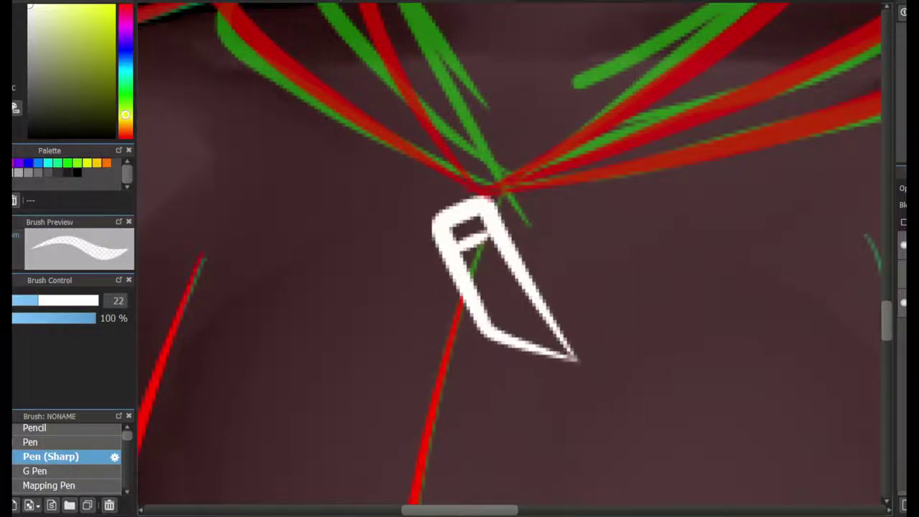
pyautogui.press('x')
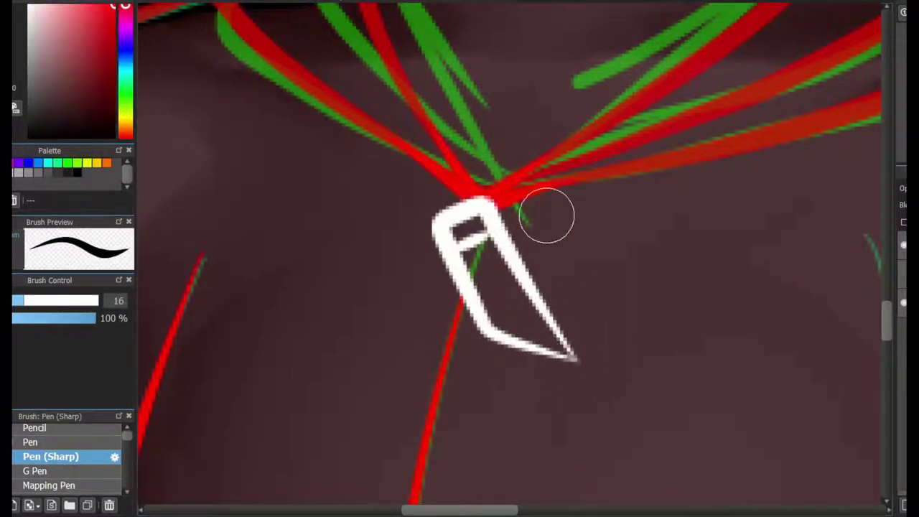
# Review the inked hoodie, head and speech bubble with the colored sketch hidden and shown
pyautogui.scroll(-5, 585, 230)
pyautogui.moveTo(585, 266); pyautogui.dragTo(524, 208)
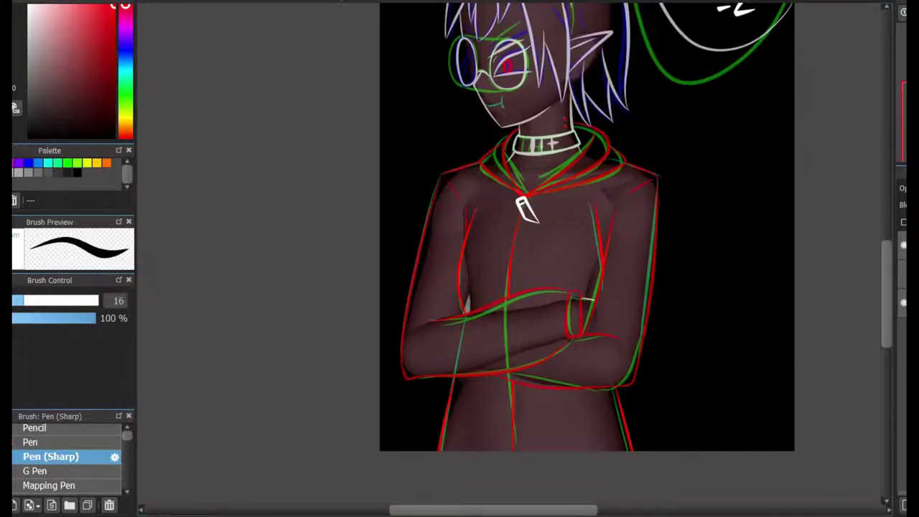
pyautogui.moveTo(586, 216); pyautogui.dragTo(539, 467)
pyautogui.scroll(4, 503, 258)
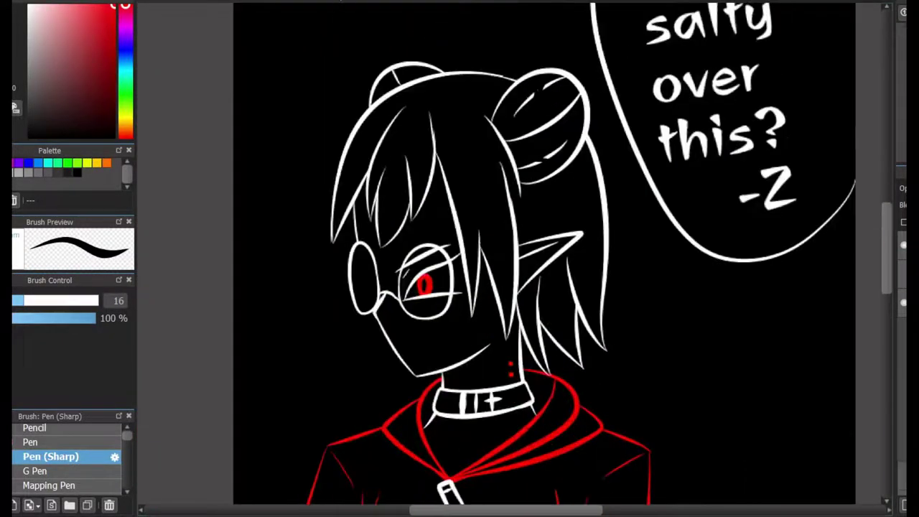
pyautogui.moveTo(503, 431)
pyautogui.mouseDown()
pyautogui.moveTo(503, 43)
pyautogui.moveTo(503, 430)
pyautogui.mouseUp()
pyautogui.scroll(-2, 503, 259)
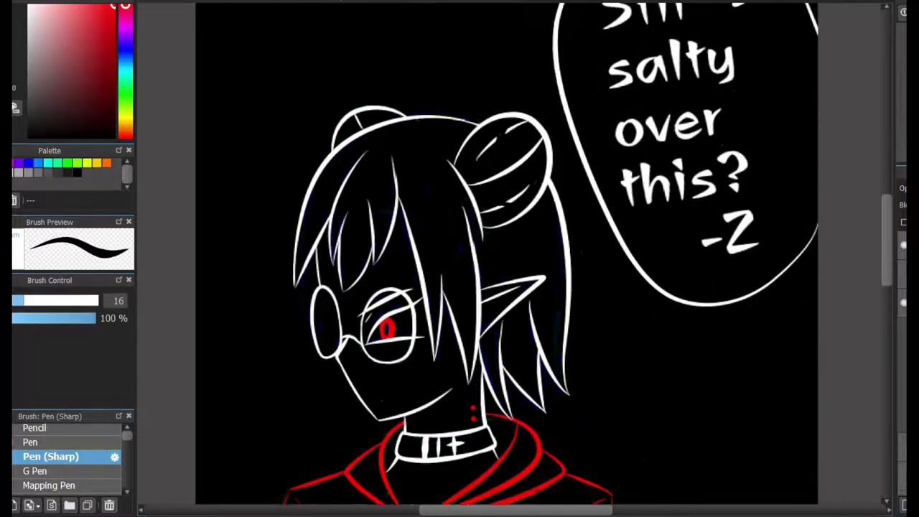
pyautogui.scroll(2, 503, 258)
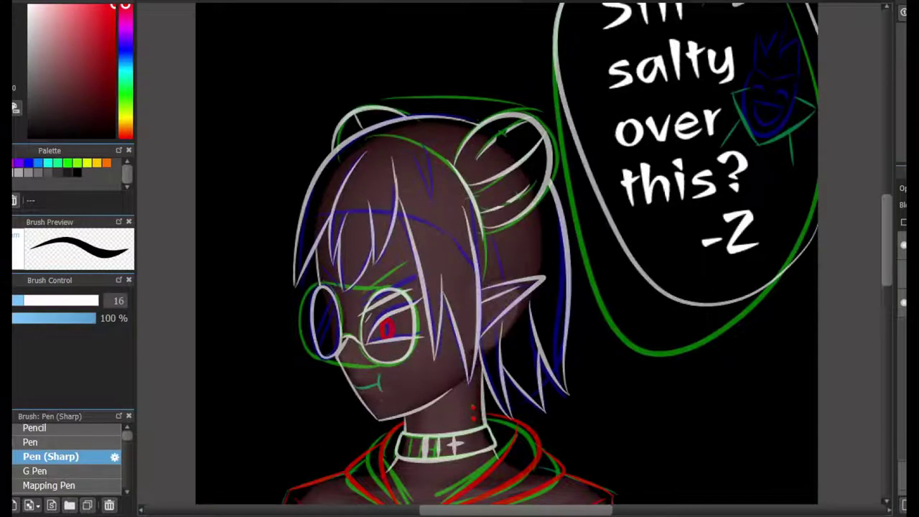
# Ink the mouth in white as a short curved line ending in a vertical cheek crease
pyautogui.scroll(3, 374, 381)
pyautogui.moveTo(338, 320)
pyautogui.mouseDown()
pyautogui.moveTo(467, 312)
pyautogui.moveTo(452, 266)
pyautogui.moveTo(458, 338)
pyautogui.mouseUp()
pyautogui.hotkey('ctrl', 'z')
pyautogui.moveTo(481, 260); pyautogui.dragTo(496, 354)
pyautogui.moveTo(474, 316); pyautogui.dragTo(408, 339)
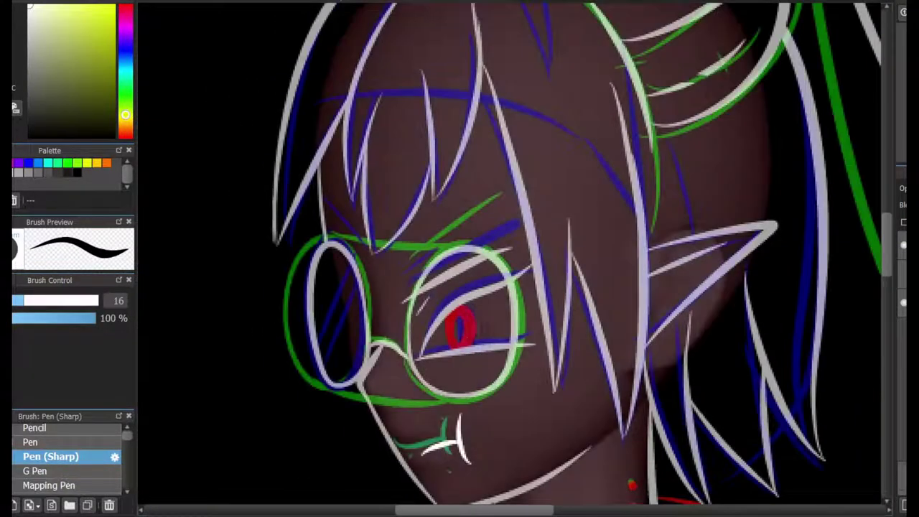
# Draw two slanted reflection lines and a thicker diagonal stroke crossing them inside the far glasses lens in white
pyautogui.scroll(3, 236, 266)
pyautogui.moveTo(206, 256); pyautogui.dragTo(318, 345)
pyautogui.scroll(-2, 338, 369)
pyautogui.scroll(3, 388, 180)
pyautogui.moveTo(343, 244)
pyautogui.mouseDown()
pyautogui.moveTo(409, 118)
pyautogui.moveTo(328, 277)
pyautogui.moveTo(421, 137)
pyautogui.mouseUp()
pyautogui.hotkey('ctrl', 'z')
pyautogui.hotkey('ctrl', 'z')
pyautogui.moveTo(347, 299)
pyautogui.mouseDown()
pyautogui.moveTo(431, 123)
pyautogui.moveTo(647, 425)
pyautogui.mouseUp()
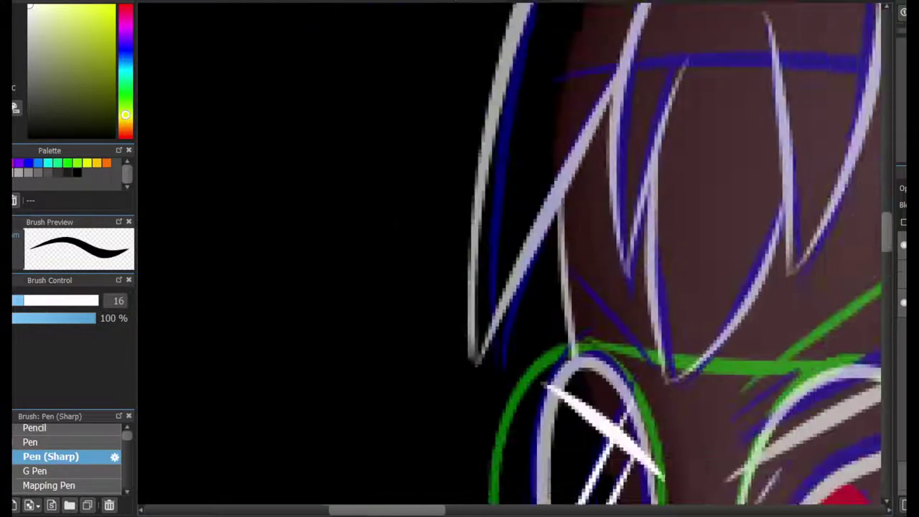
# Ink one curved white collarbone line below the collar and try drawing the opposite collarbone by hand
pyautogui.scroll(-5, 503, 288)
pyautogui.moveTo(495, 351); pyautogui.dragTo(659, 338)
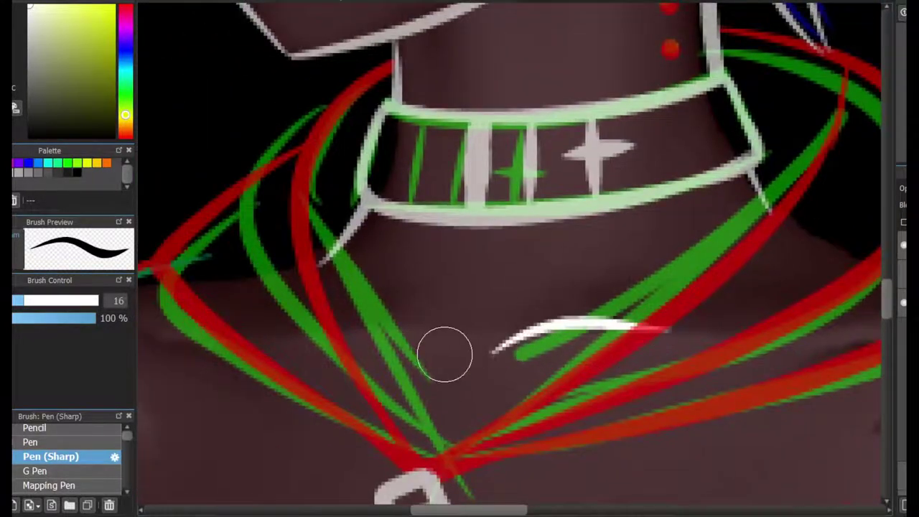
pyautogui.moveTo(445, 354); pyautogui.dragTo(309, 331)
pyautogui.hotkey('ctrl', 'z')
pyautogui.moveTo(436, 358); pyautogui.dragTo(309, 322)
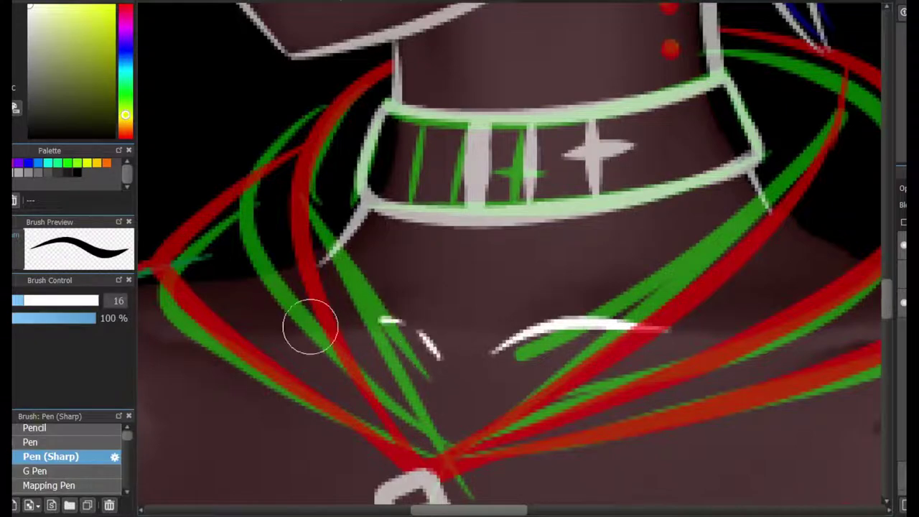
pyautogui.hotkey('ctrl', 'z')
pyautogui.moveTo(443, 355); pyautogui.dragTo(294, 322)
pyautogui.hotkey('ctrl', 'z')
# Copy the collarbone stroke, mirror it onto the other side of the neck, and erase its end beyond the hood edge
pyautogui.moveTo(439, 283); pyautogui.dragTo(745, 404)
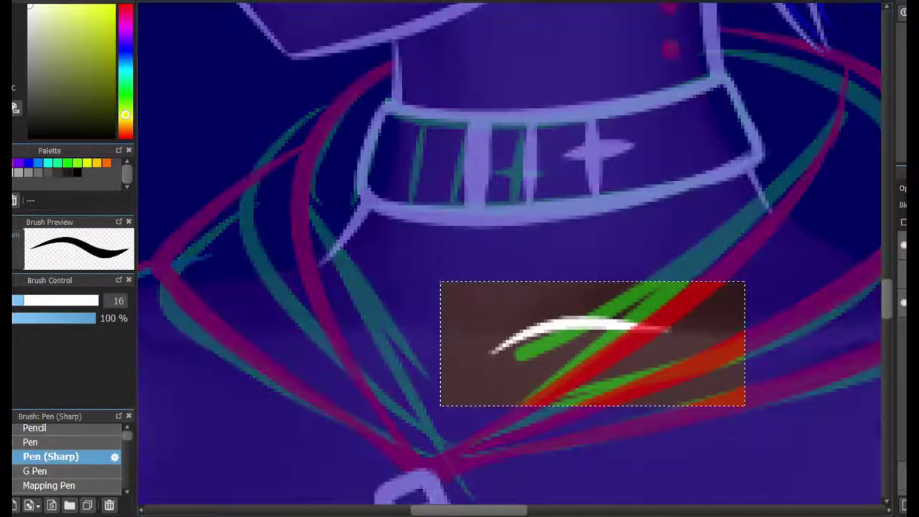
pyautogui.hotkey('ctrl', 'c')
pyautogui.hotkey('ctrl', 'v')
pyautogui.hotkey('ctrl', 't')
pyautogui.moveTo(745, 343); pyautogui.dragTo(189, 318)
pyautogui.moveTo(502, 317); pyautogui.dragTo(498, 323)
pyautogui.press('Return')
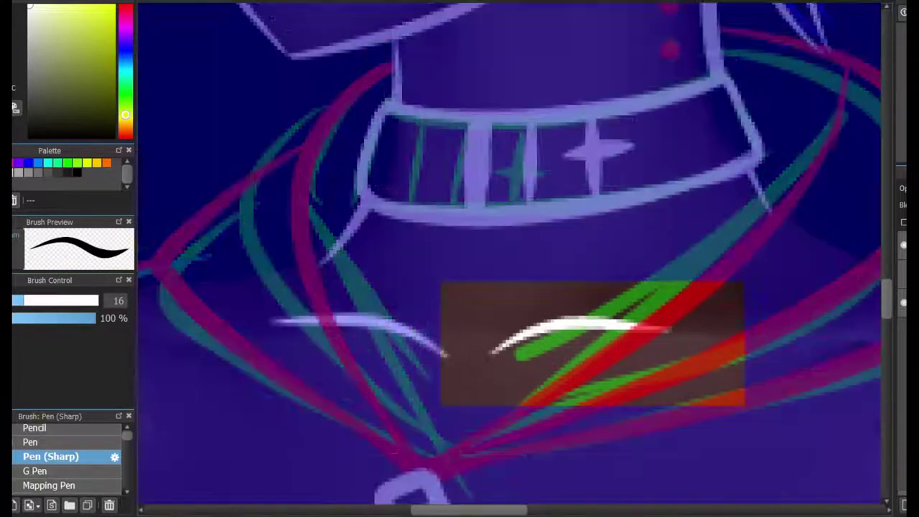
pyautogui.scroll(-5, 495, 325)
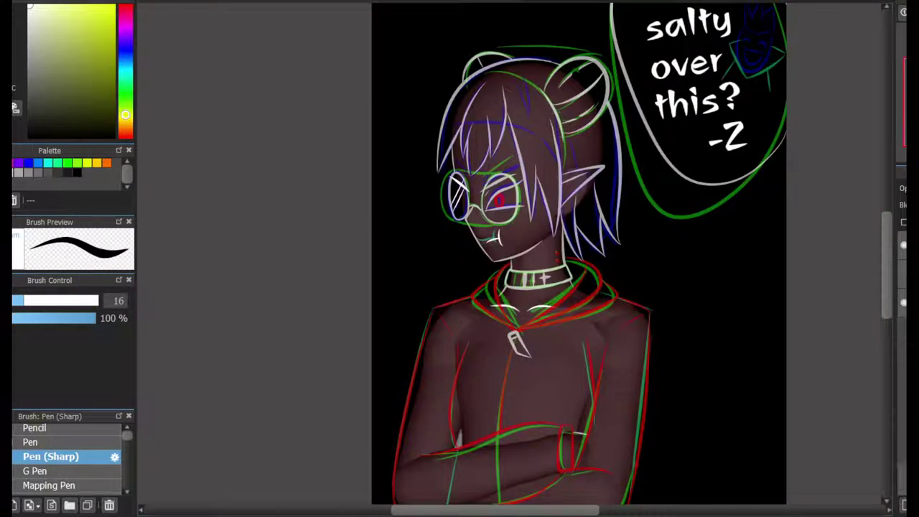
pyautogui.scroll(6, 532, 301)
pyautogui.press('e')
pyautogui.click(313, 191)
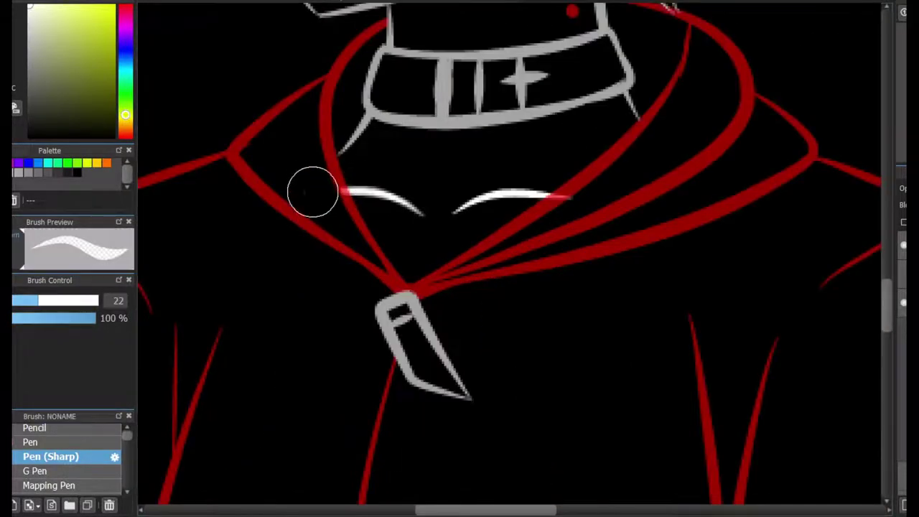
# Try inking the speech bubble's small face in white with a rounded jaw, angled hairline and tall spiky hair
pyautogui.scroll(10, 510, 258)
pyautogui.hscroll(10, 510, 258)
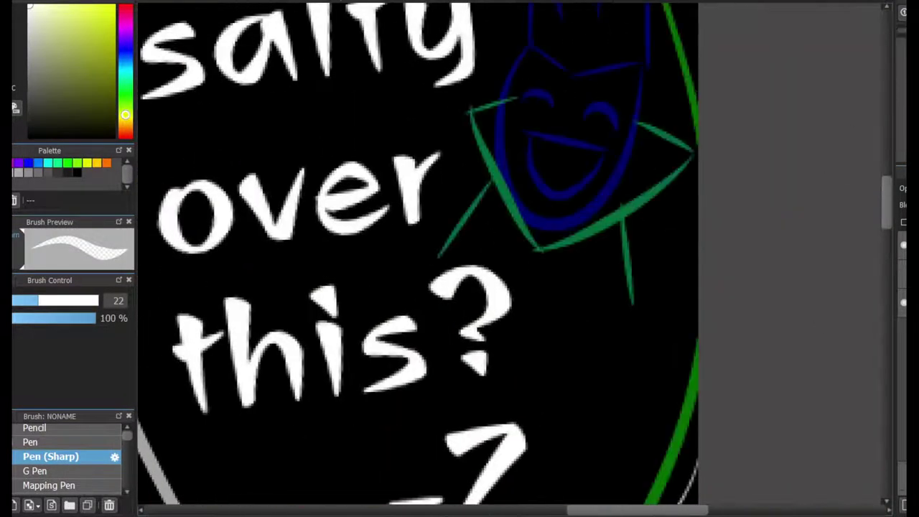
pyautogui.press('b')
pyautogui.moveTo(438, 179); pyautogui.dragTo(513, 283)
pyautogui.hotkey('ctrl', 'z')
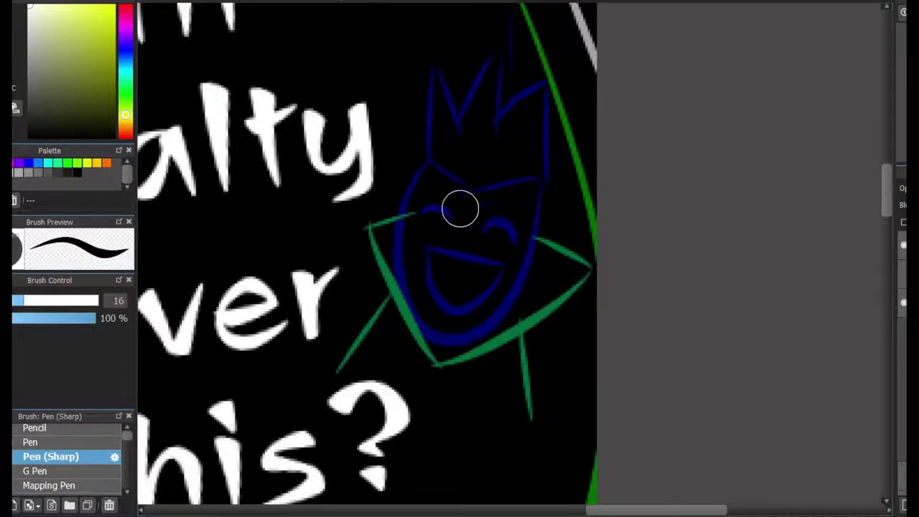
pyautogui.moveTo(420, 167); pyautogui.dragTo(492, 195)
pyautogui.moveTo(542, 178)
pyautogui.mouseDown()
pyautogui.moveTo(407, 341)
pyautogui.moveTo(396, 314)
pyautogui.mouseUp()
pyautogui.hotkey('ctrl', 'z')
pyautogui.hotkey('ctrl', 'y')
pyautogui.moveTo(409, 175)
pyautogui.mouseDown()
pyautogui.moveTo(429, 74)
pyautogui.moveTo(436, 118)
pyautogui.moveTo(464, 119)
pyautogui.moveTo(538, 173)
pyautogui.moveTo(525, 64)
pyautogui.moveTo(551, 94)
pyautogui.moveTo(547, 192)
pyautogui.mouseUp()
# Try inking a curved smile and arched closed eyes inside the small face in white
pyautogui.moveTo(428, 249)
pyautogui.mouseDown()
pyautogui.moveTo(478, 277)
pyautogui.moveTo(494, 270)
pyautogui.moveTo(491, 280)
pyautogui.mouseUp()
pyautogui.hotkey('ctrl', 'z')
pyautogui.hotkey('ctrl', 'z')
pyautogui.moveTo(423, 260)
pyautogui.mouseDown()
pyautogui.moveTo(474, 294)
pyautogui.moveTo(488, 277)
pyautogui.mouseUp()
pyautogui.hotkey('ctrl', 'z')
pyautogui.moveTo(476, 251); pyautogui.dragTo(500, 257)
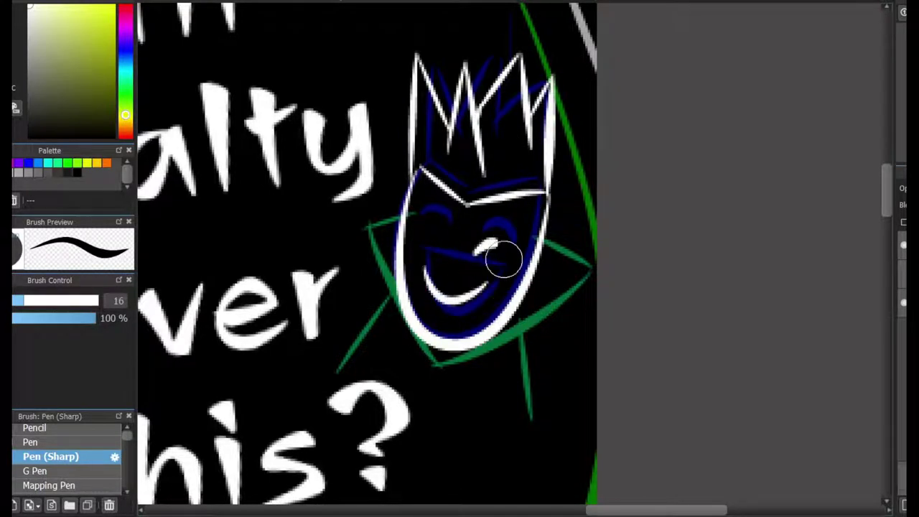
pyautogui.moveTo(427, 247); pyautogui.dragTo(448, 251)
# Undo the white strokes of the small face and leave it out of the speech bubble
pyautogui.hotkey('ctrl', 'z')
pyautogui.hotkey('ctrl', 'z')
pyautogui.hotkey('ctrl', 'z')
pyautogui.hotkey('ctrl', 'z')
pyautogui.hotkey('ctrl', 'z')
pyautogui.hotkey('ctrl', 'z')
pyautogui.hotkey('ctrl', 'z')
pyautogui.hotkey('ctrl', 'z')
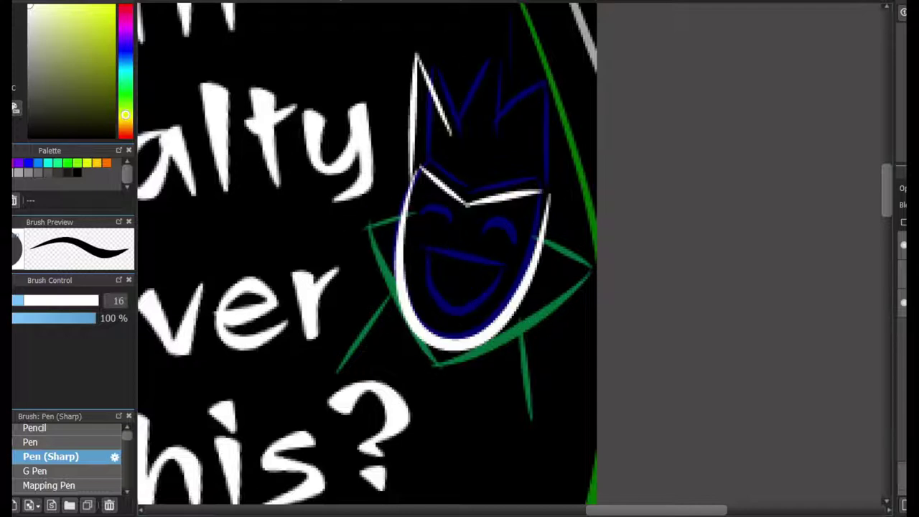
pyautogui.hotkey('ctrl', '0')
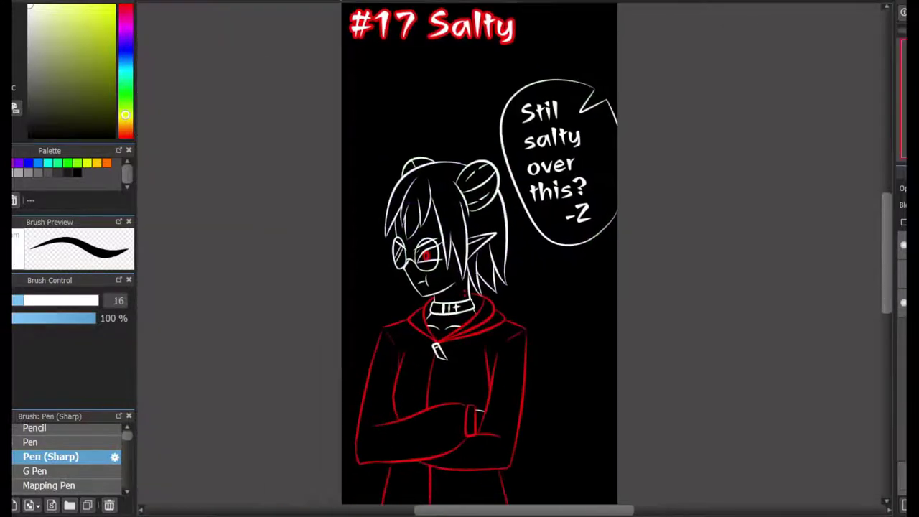
# Shift the "Stil salty over this? -Z" caption up and to the right inside the speech bubble
pyautogui.scroll(3, 487, 259)
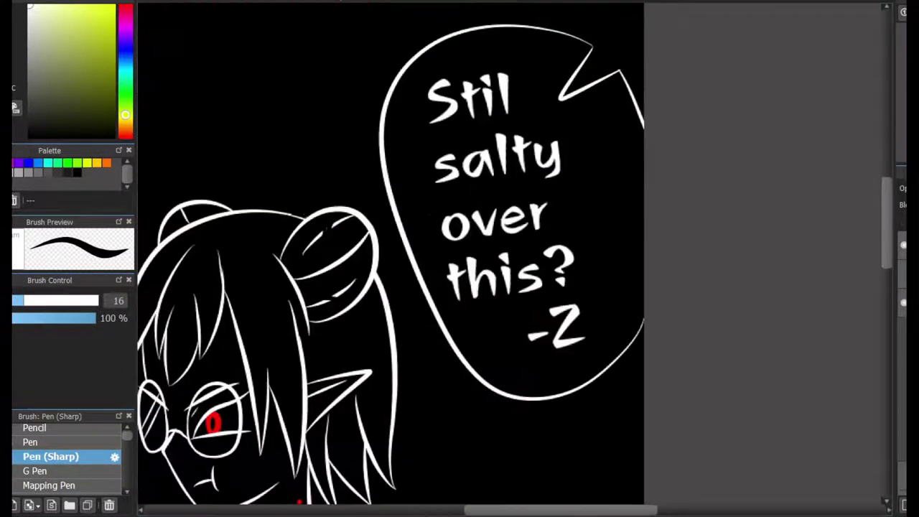
pyautogui.press('Right')
pyautogui.press('Right')
pyautogui.press('Right')
pyautogui.press('Up')
pyautogui.press('Up')
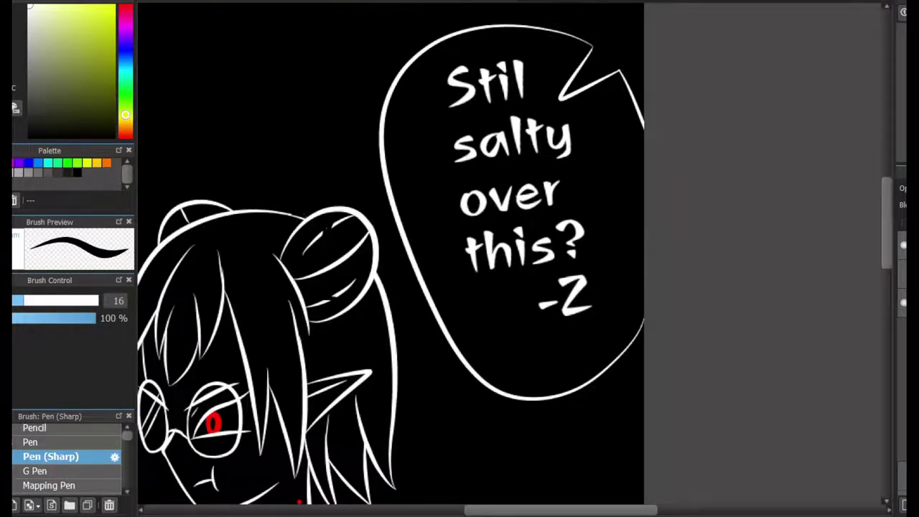
pyautogui.write('ac')
# Try drawing a large pointed white wing spreading from the character's shoulder into the empty background
pyautogui.scroll(-10, 391, 258)
pyautogui.hscroll(-3, 510, 216)
pyautogui.scroll(-5, 549, 208)
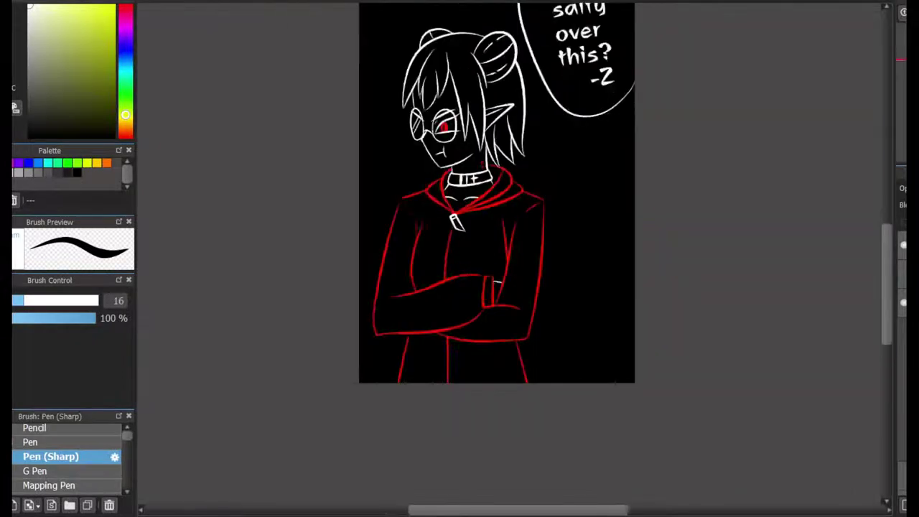
pyautogui.scroll(5, 550, 209)
pyautogui.scroll(4, 562, 329)
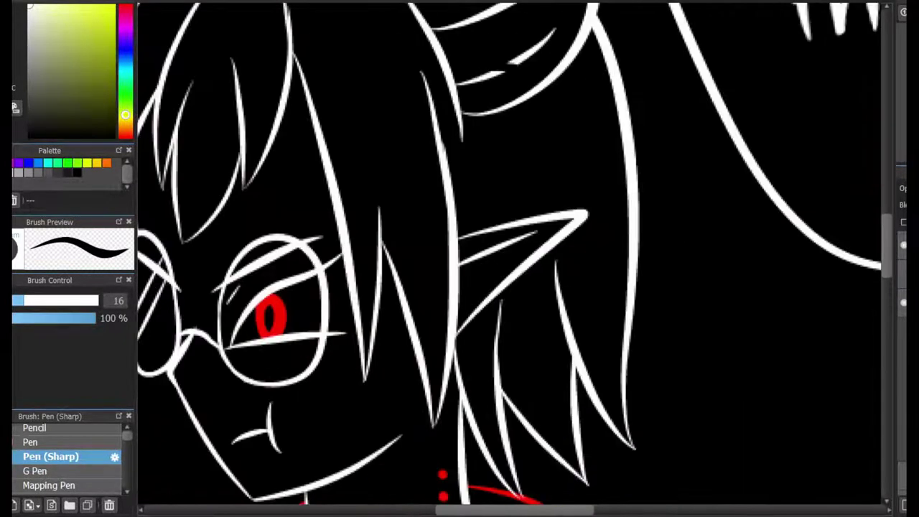
pyautogui.scroll(2, 503, 435)
pyautogui.moveTo(465, 295); pyautogui.dragTo(539, 420)
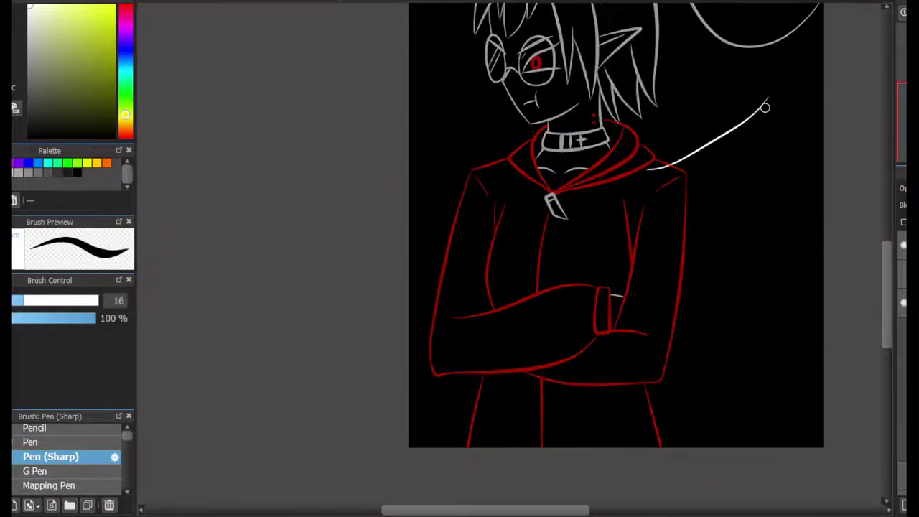
pyautogui.moveTo(629, 192); pyautogui.dragTo(800, 205)
pyautogui.hotkey('ctrl', 'z')
pyautogui.hotkey('ctrl', 'z')
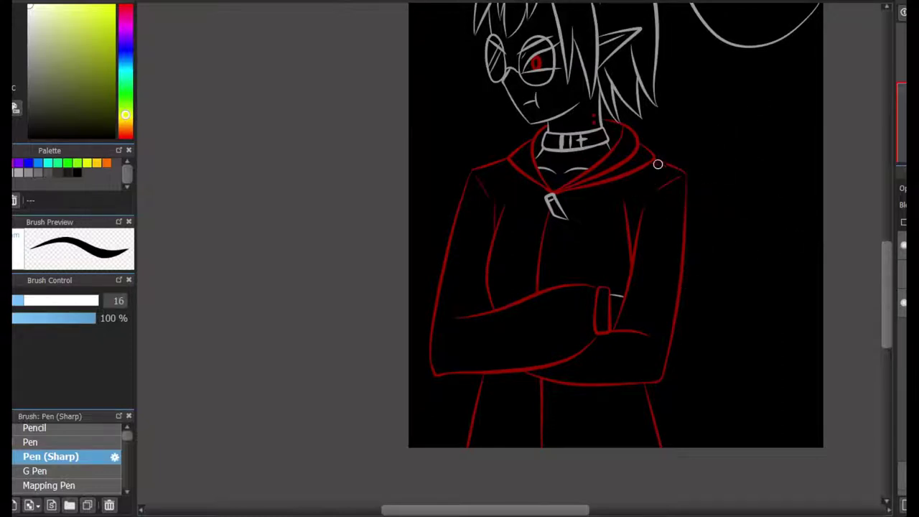
pyautogui.hotkey('ctrl', 'z')
pyautogui.moveTo(739, 76); pyautogui.dragTo(711, 208)
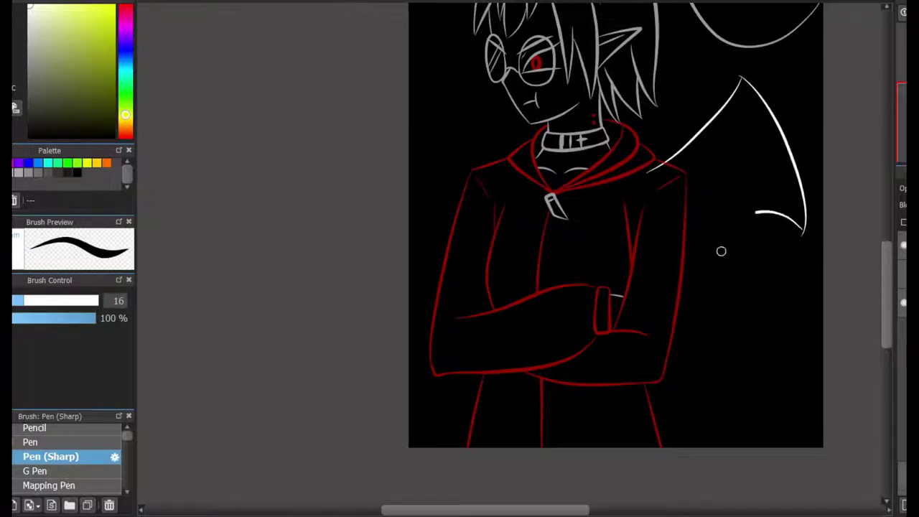
pyautogui.moveTo(721, 251); pyautogui.dragTo(645, 270)
pyautogui.hotkey('ctrl', 'z')
pyautogui.hotkey('ctrl', 'z')
# Draw a white rounded-corner table beside the character's elbow and start a salt shaker on top of it
pyautogui.scroll(-2, 510, 201)
pyautogui.scroll(2, 574, 287)
pyautogui.moveTo(670, 440); pyautogui.dragTo(688, 367)
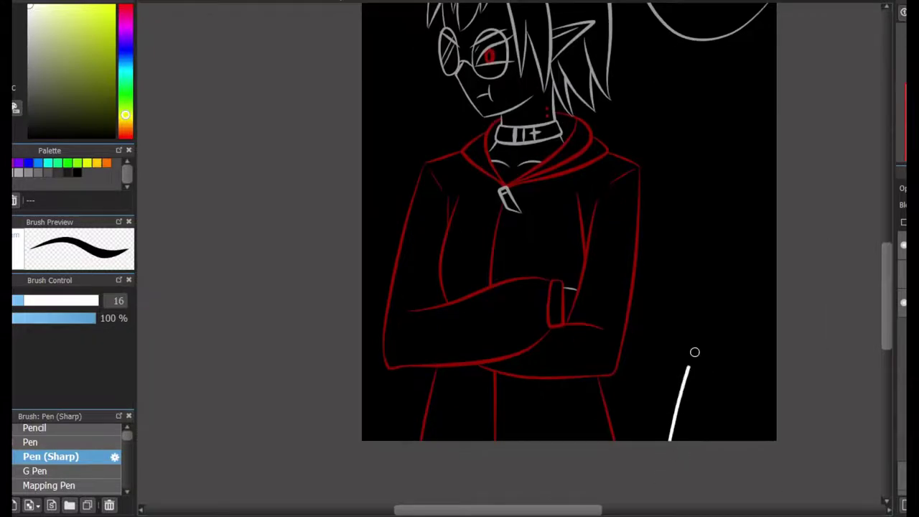
pyautogui.scroll(4, 633, 461)
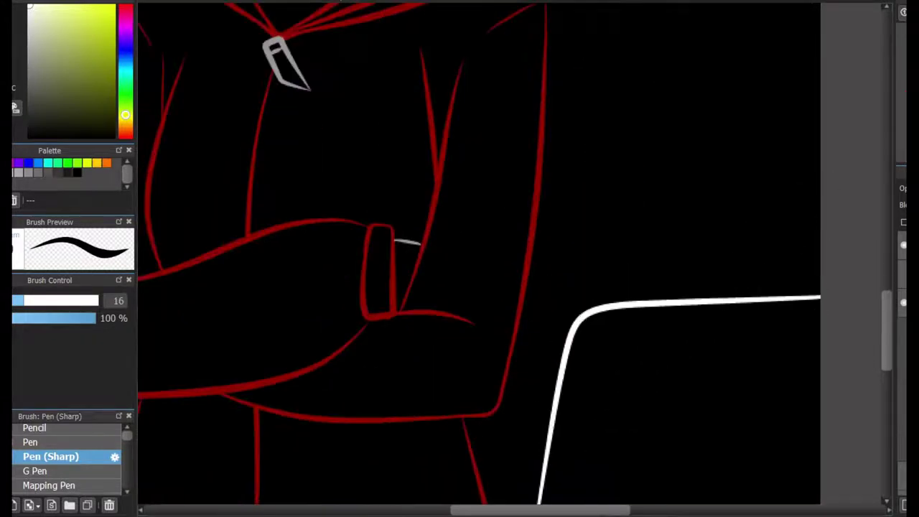
pyautogui.moveTo(723, 296); pyautogui.dragTo(797, 231)
pyautogui.moveTo(767, 197)
pyautogui.mouseDown()
pyautogui.moveTo(797, 176)
pyautogui.moveTo(780, 185)
pyautogui.mouseUp()
pyautogui.hotkey('ctrl', 'z')
# Draw a tall round-topped white candle on the table and add vertical grooves and cap dots to the salt shaker
pyautogui.scroll(2, 780, 185)
pyautogui.moveTo(575, 130); pyautogui.dragTo(573, 208)
pyautogui.hotkey('ctrl', 'z')
pyautogui.moveTo(540, 359)
pyautogui.mouseDown()
pyautogui.moveTo(558, 136)
pyautogui.moveTo(598, 357)
pyautogui.mouseUp()
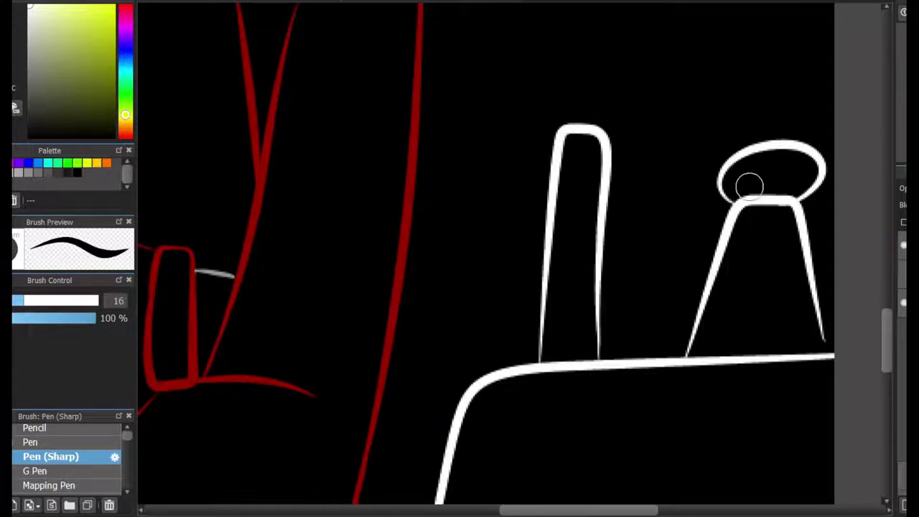
pyautogui.moveTo(756, 222); pyautogui.dragTo(744, 330)
pyautogui.moveTo(783, 224); pyautogui.dragTo(792, 338)
pyautogui.scroll(5, 719, 251)
# Add a short white wick to the candle and draw a curved flame above it in the hoodie's red
pyautogui.moveTo(646, 310); pyautogui.dragTo(648, 191)
pyautogui.keyDown('alt'); pyautogui.click(463, 228); pyautogui.keyUp('alt')
pyautogui.hotkey('ctrl', 'z')
pyautogui.moveTo(651, 247); pyautogui.dragTo(657, 183)
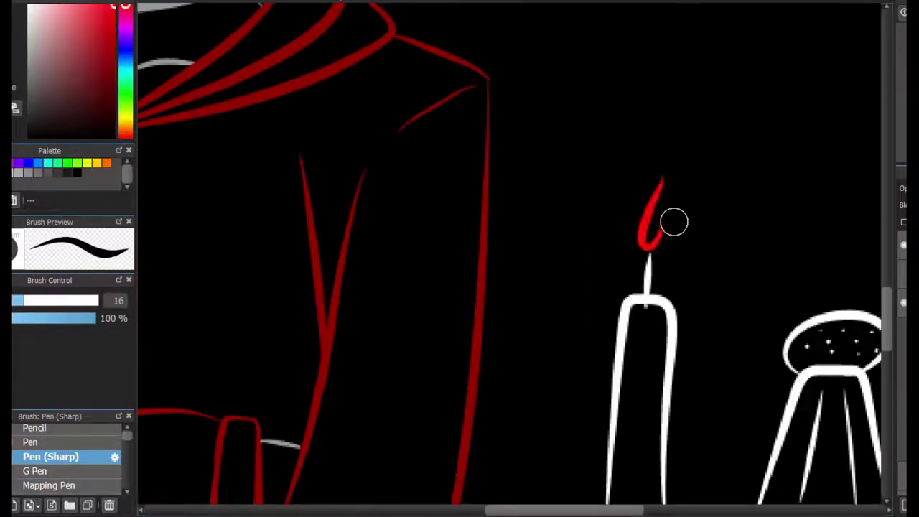
pyautogui.scroll(-3, 673, 219)
pyautogui.moveTo(722, 435); pyautogui.dragTo(710, 327)
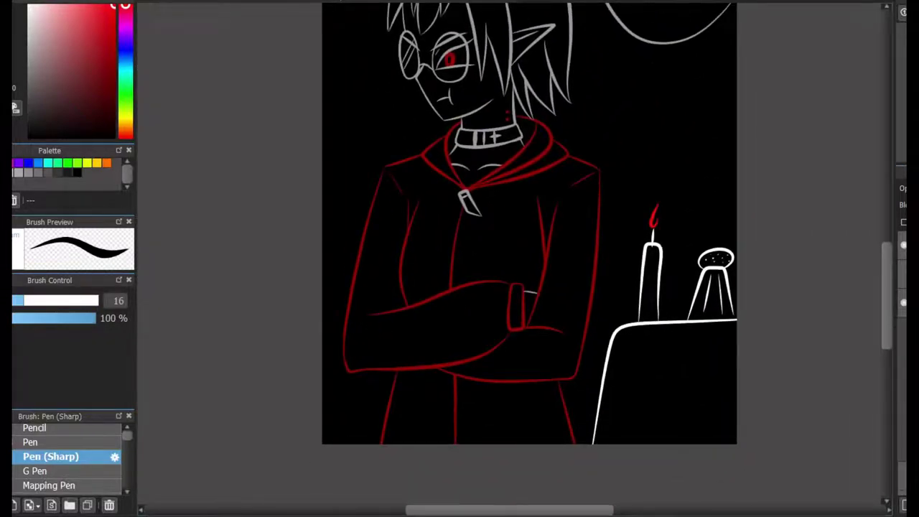
# Examine the overall composition and the head, hoodie and speech bubble linework without the table, including in mirrored view
pyautogui.scroll(-4, 844, 215)
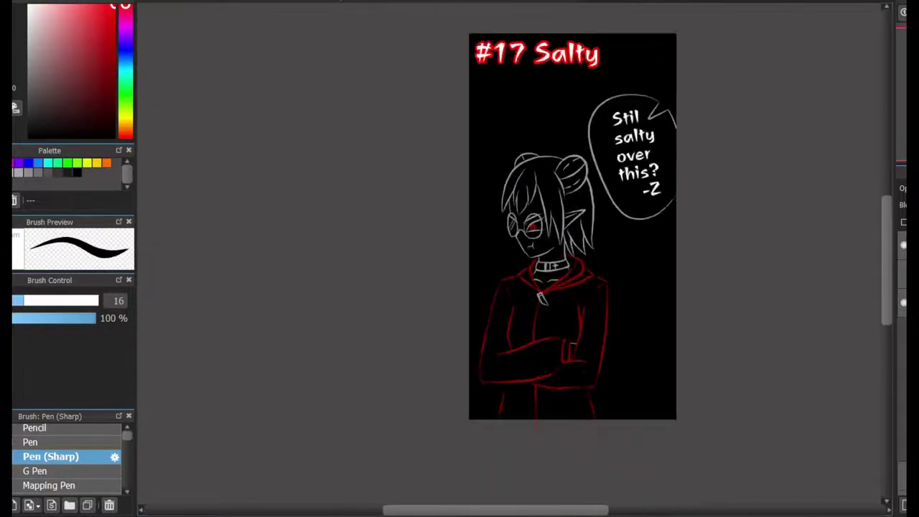
pyautogui.scroll(4, 555, 217)
pyautogui.scroll(-4, 546, 258)
pyautogui.scroll(2, 610, 402)
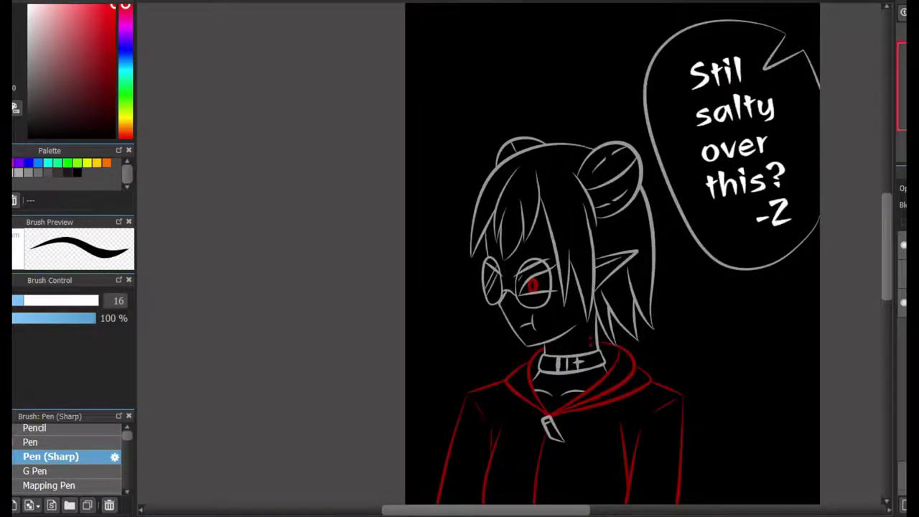
pyautogui.scroll(-3, 575, 259)
pyautogui.scroll(4, 574, 259)
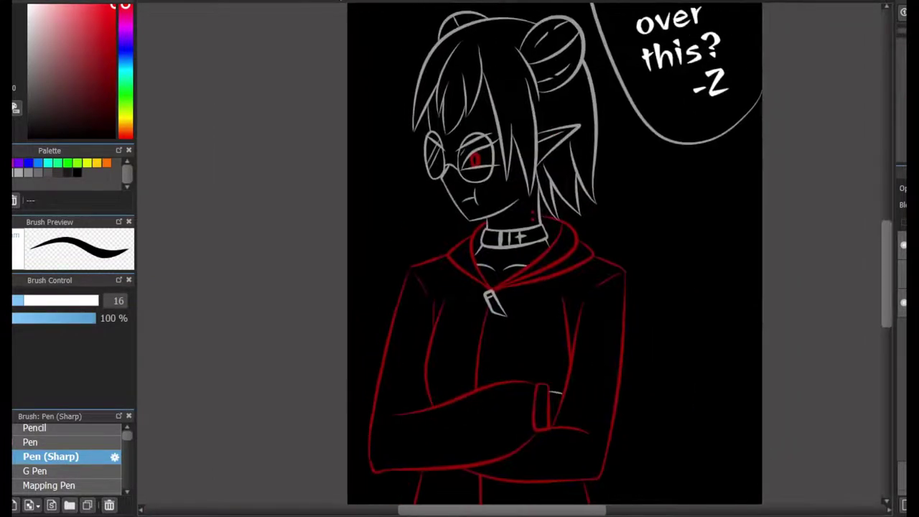
pyautogui.scroll(-3, 575, 259)
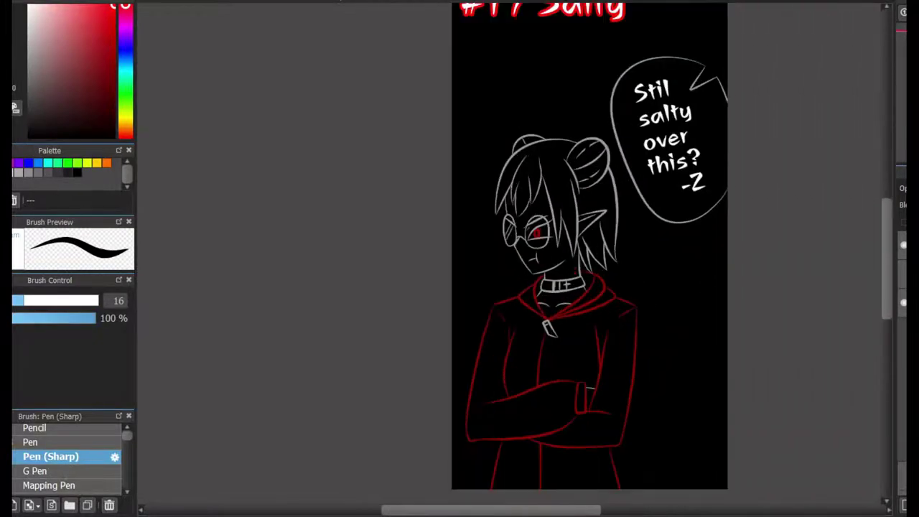
pyautogui.scroll(5, 503, 280)
pyautogui.scroll(-5, 503, 280)
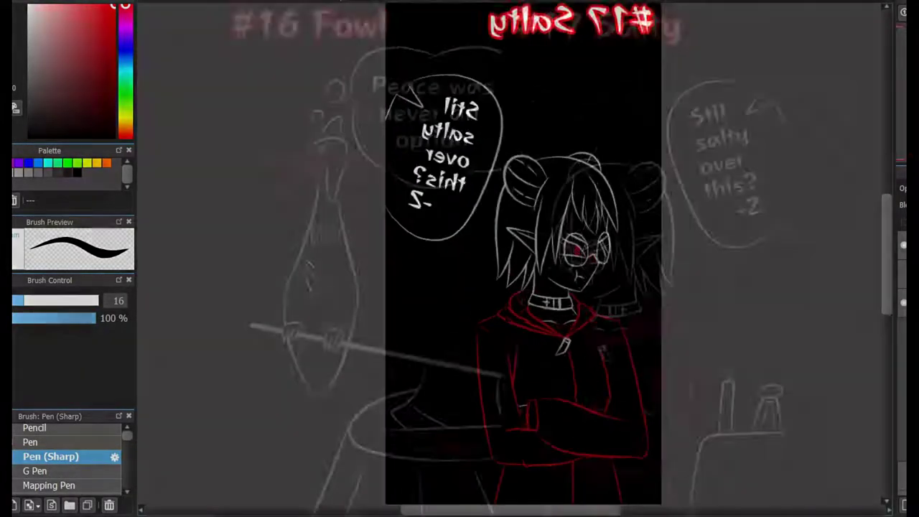